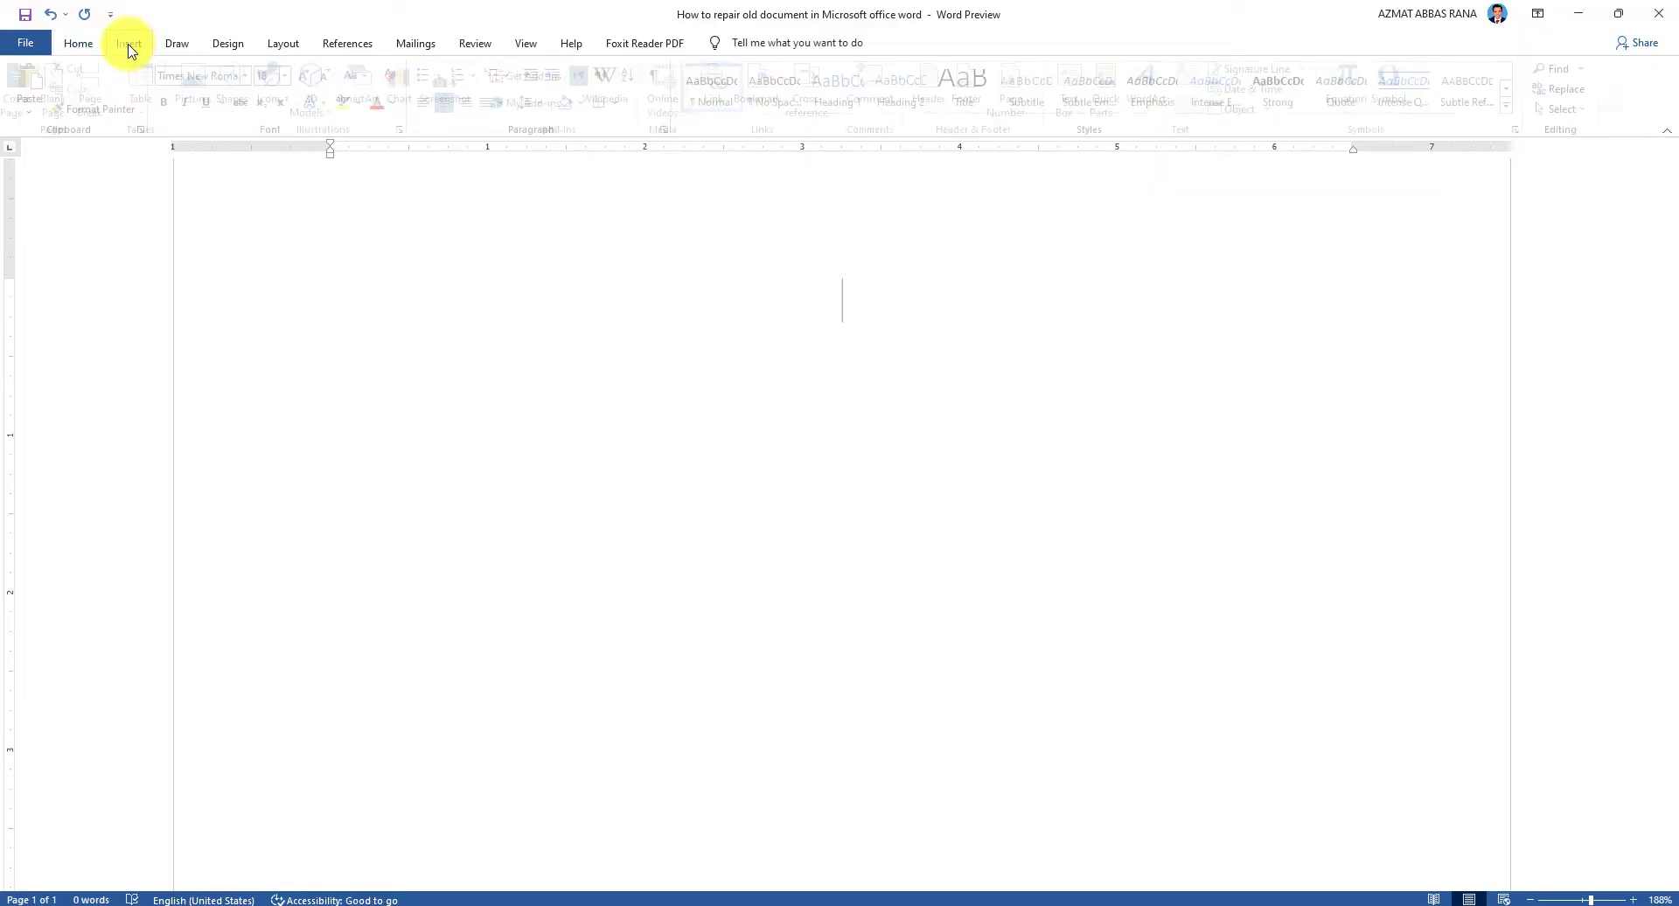
Insert the scanned notification picture from the Desktop folder on this device into the blank document.
click(203, 86)
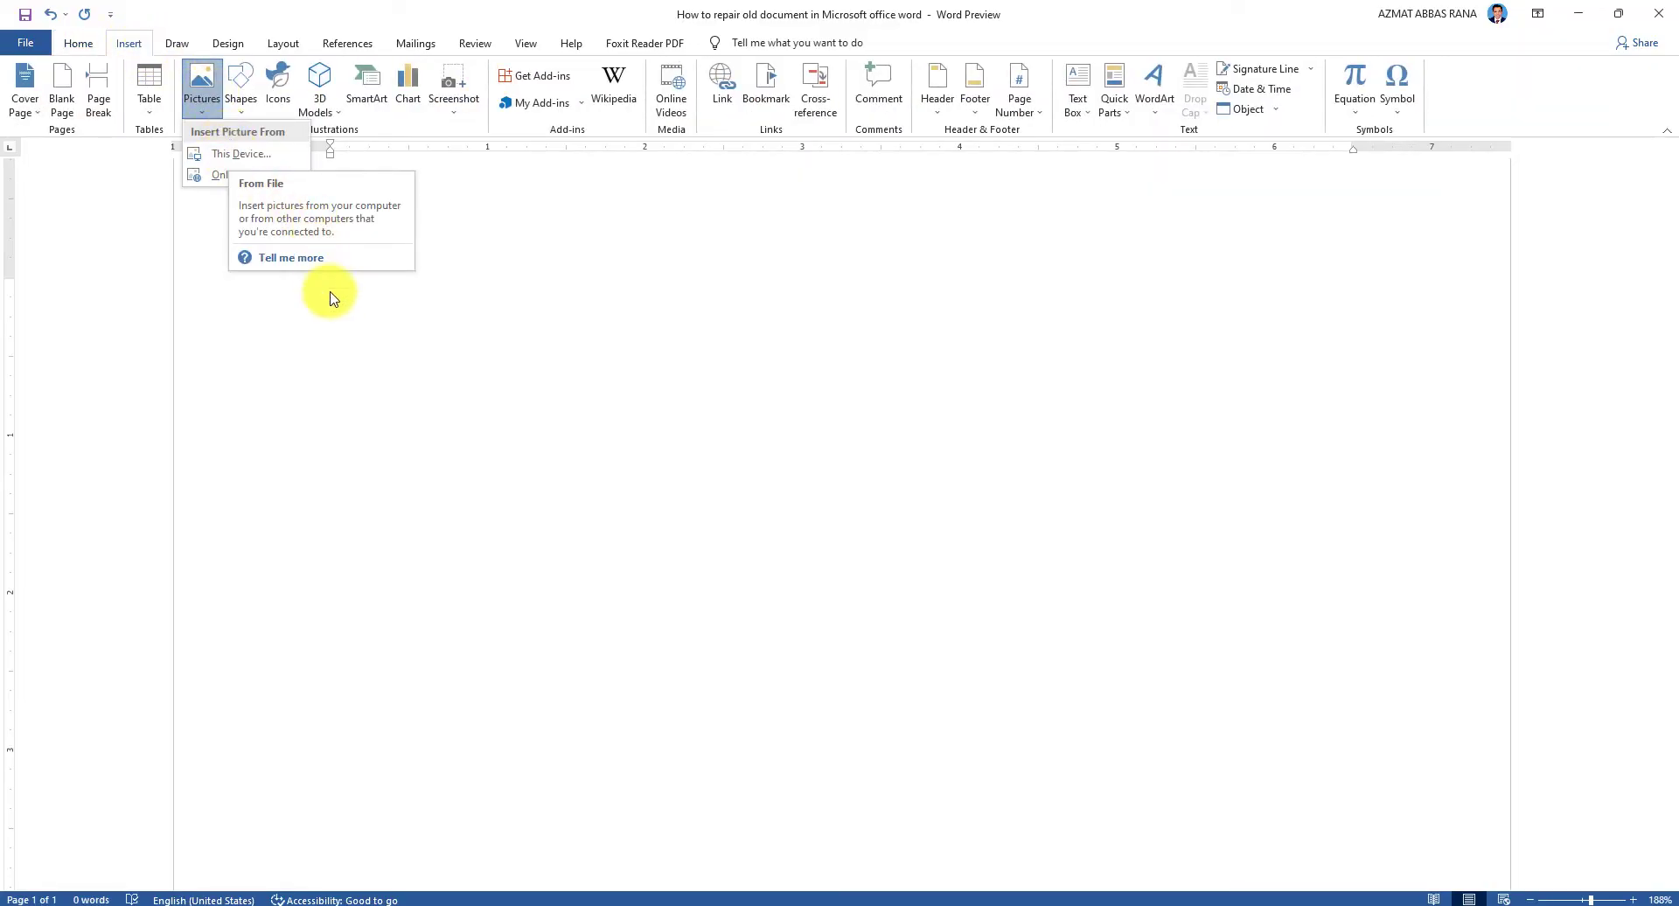
click(241, 155)
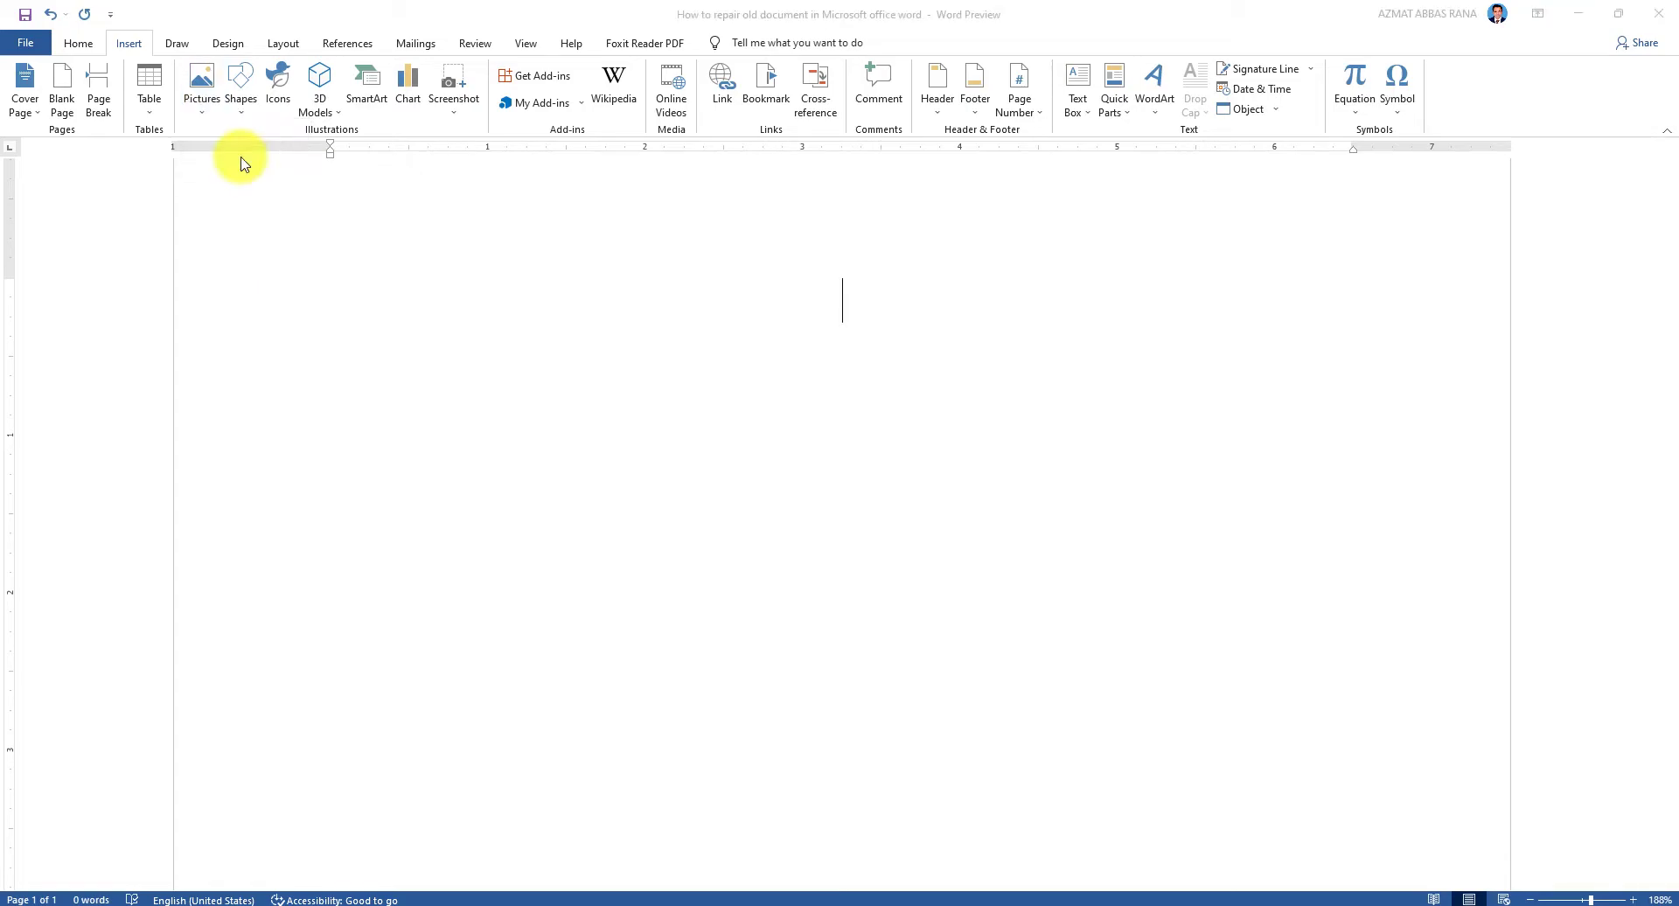
click(87, 154)
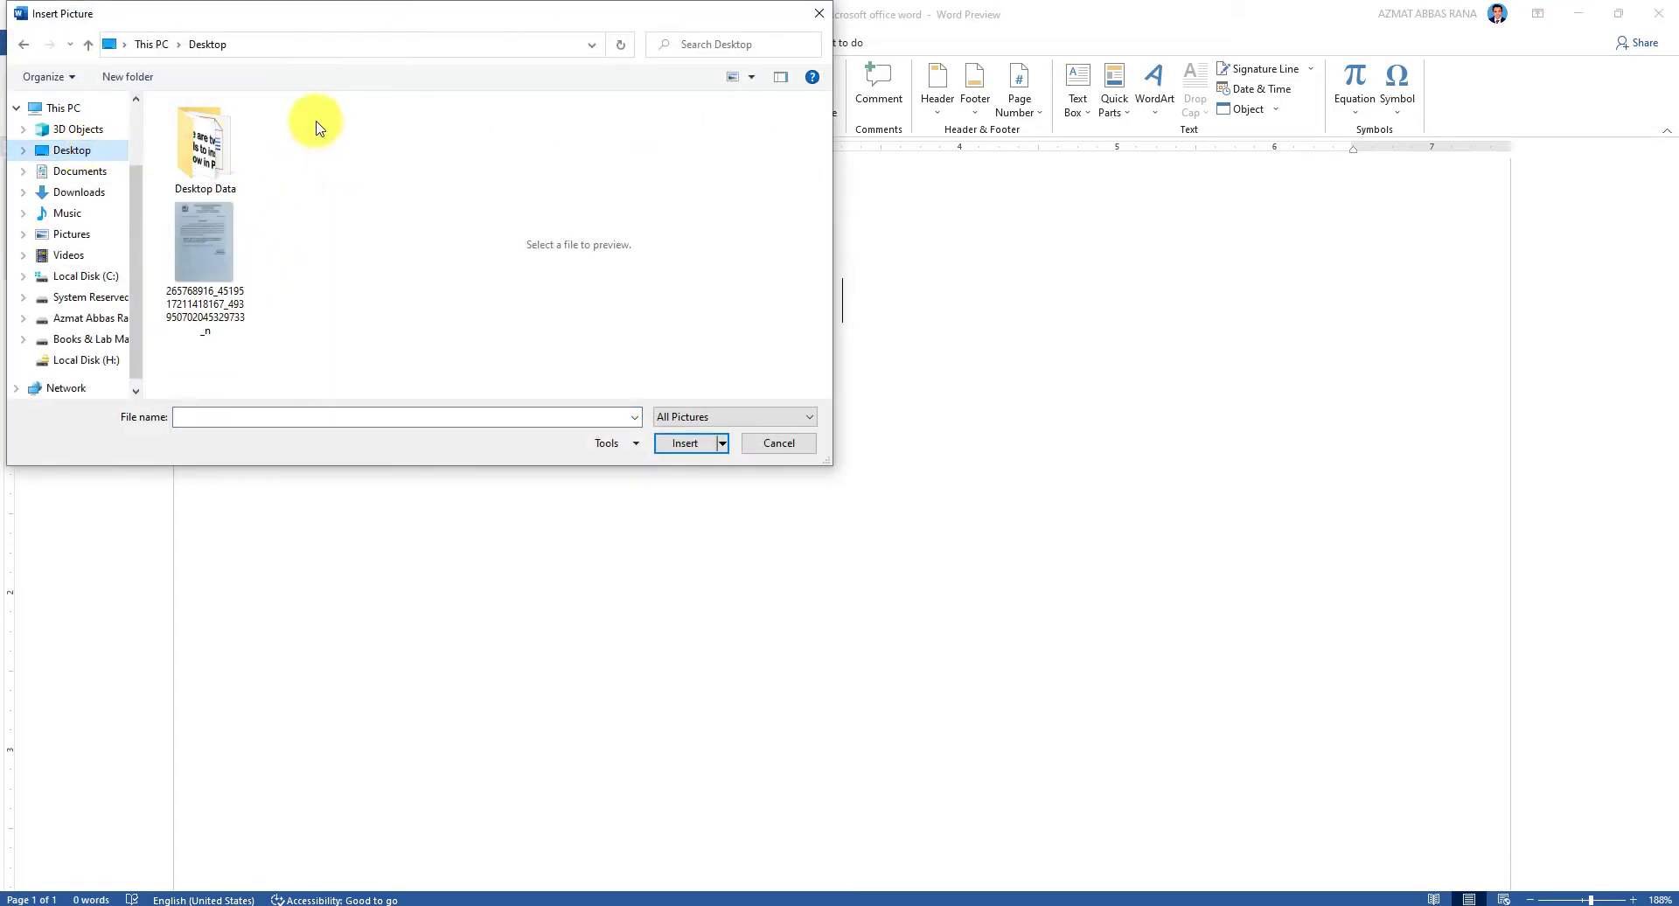
click(207, 263)
click(685, 445)
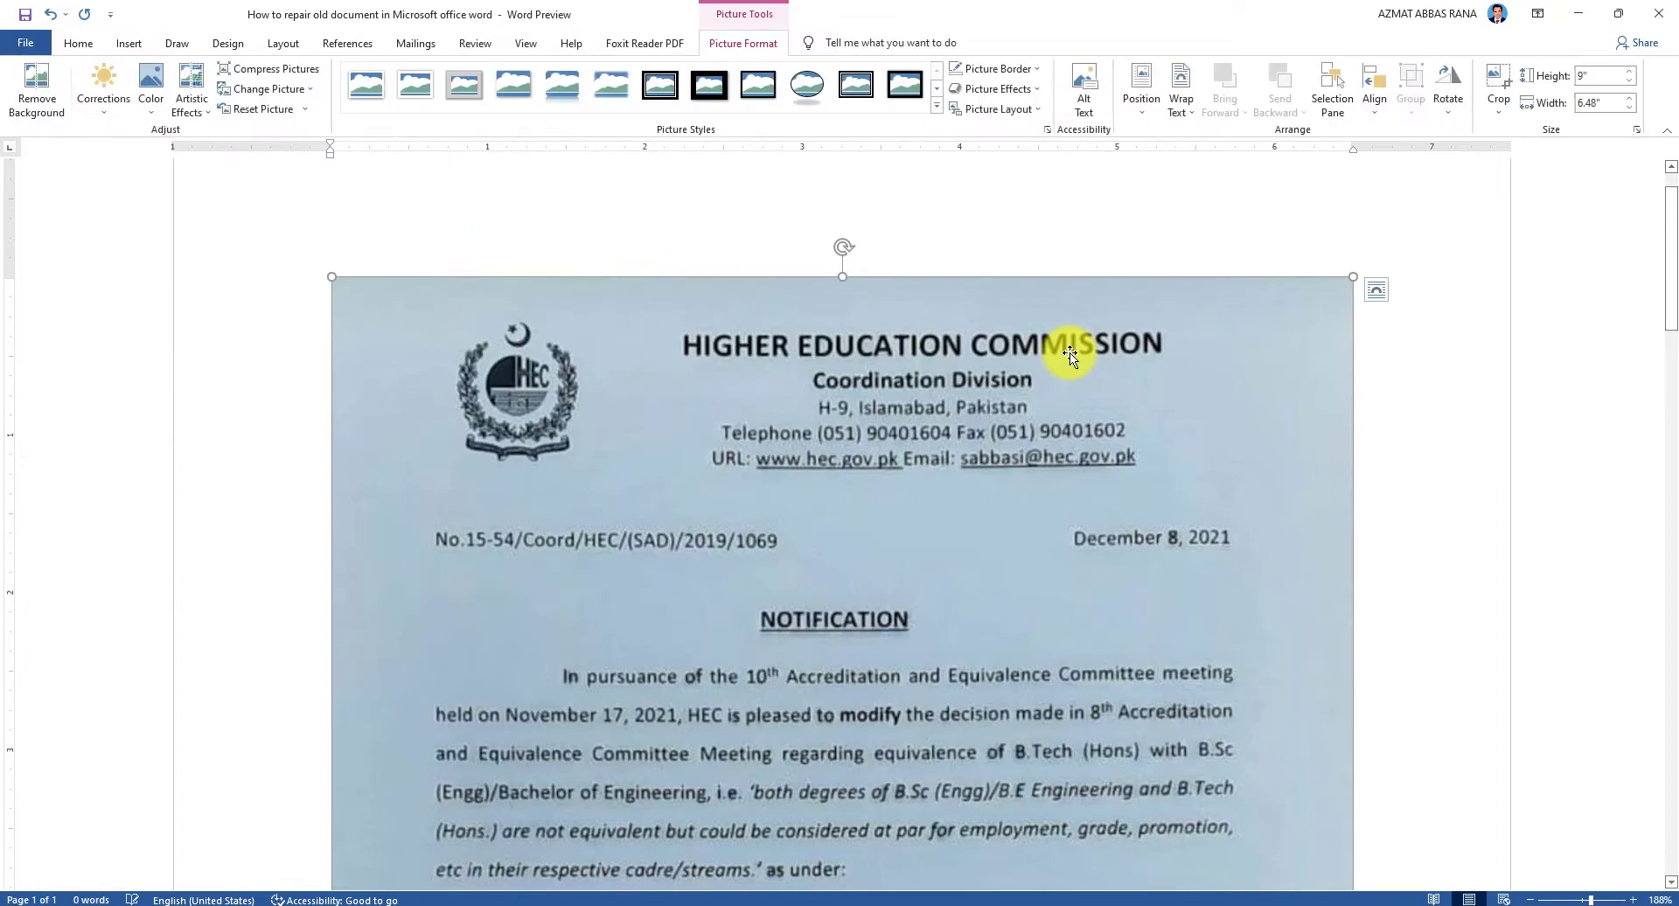
Correct the inserted scan by setting its sharpness to 48% and its brightness to 42%.
scroll(909, 459, down, 3)
scroll(910, 459, up, 3)
scroll(909, 459, down, 3)
scroll(1293, 390, up, 3)
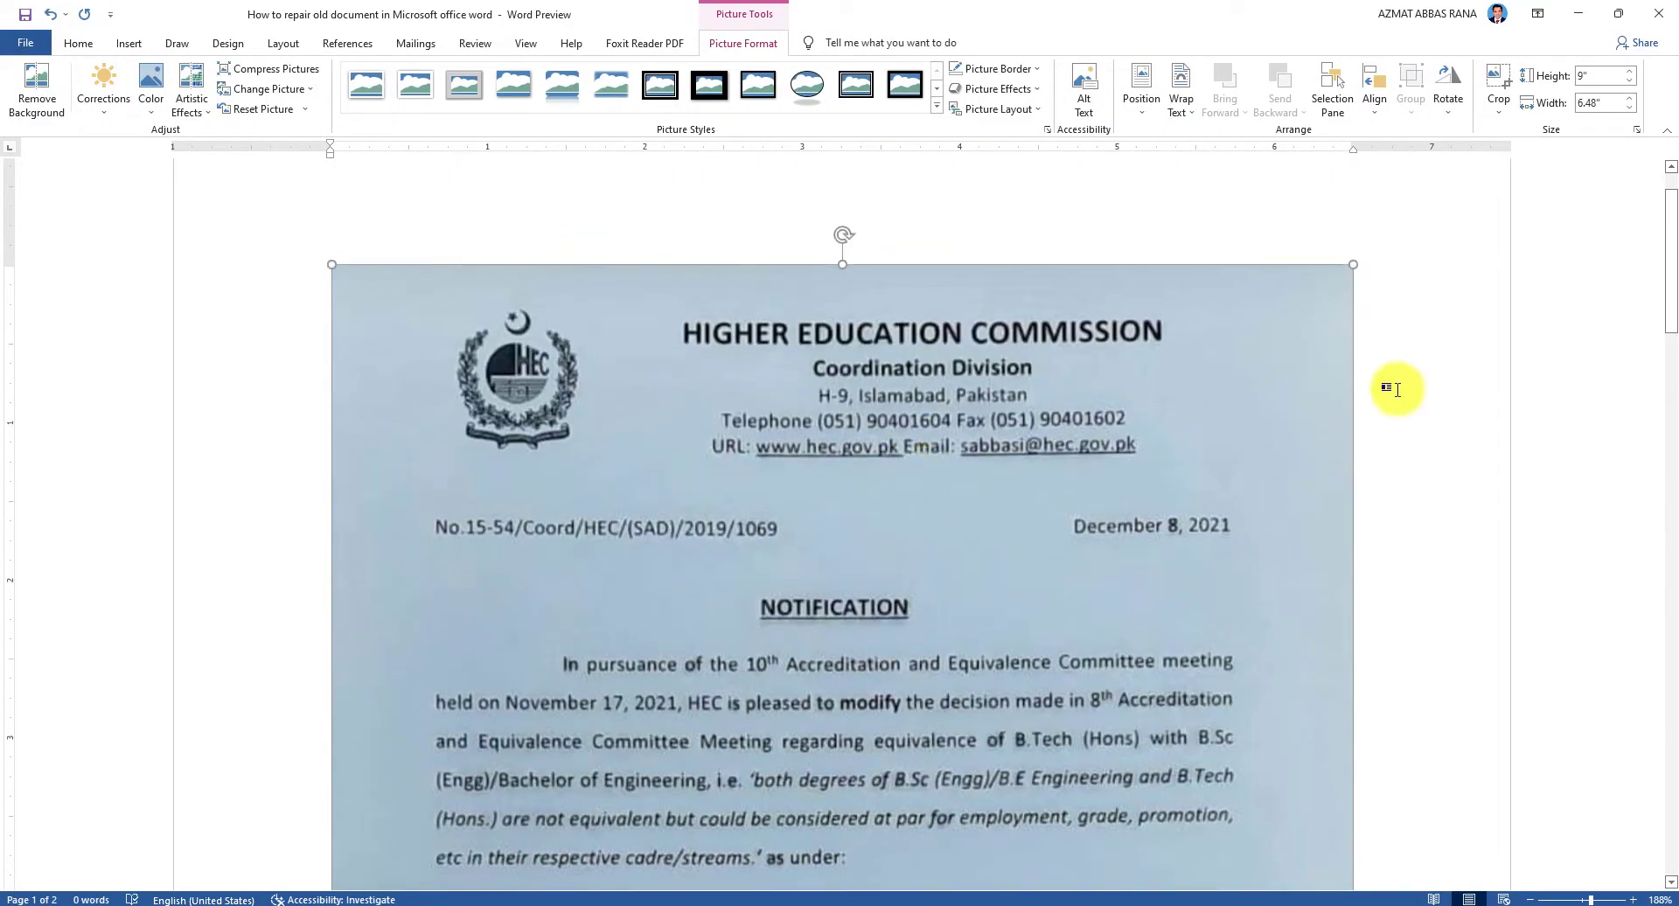
scroll(798, 487, down, 5)
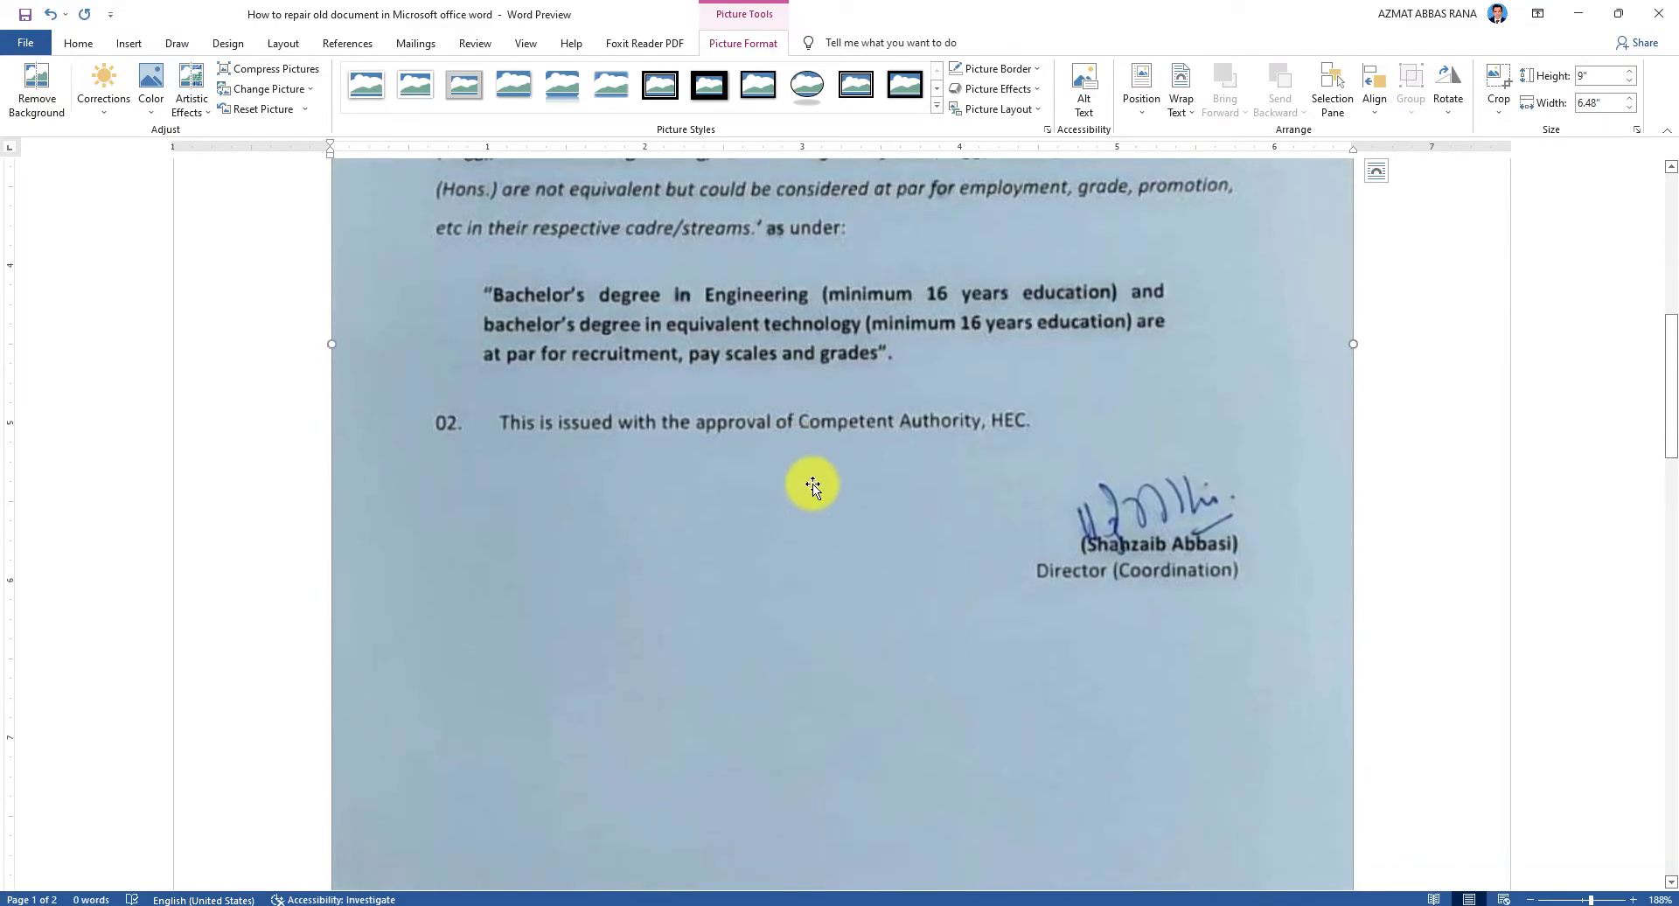
scroll(813, 487, up, 5)
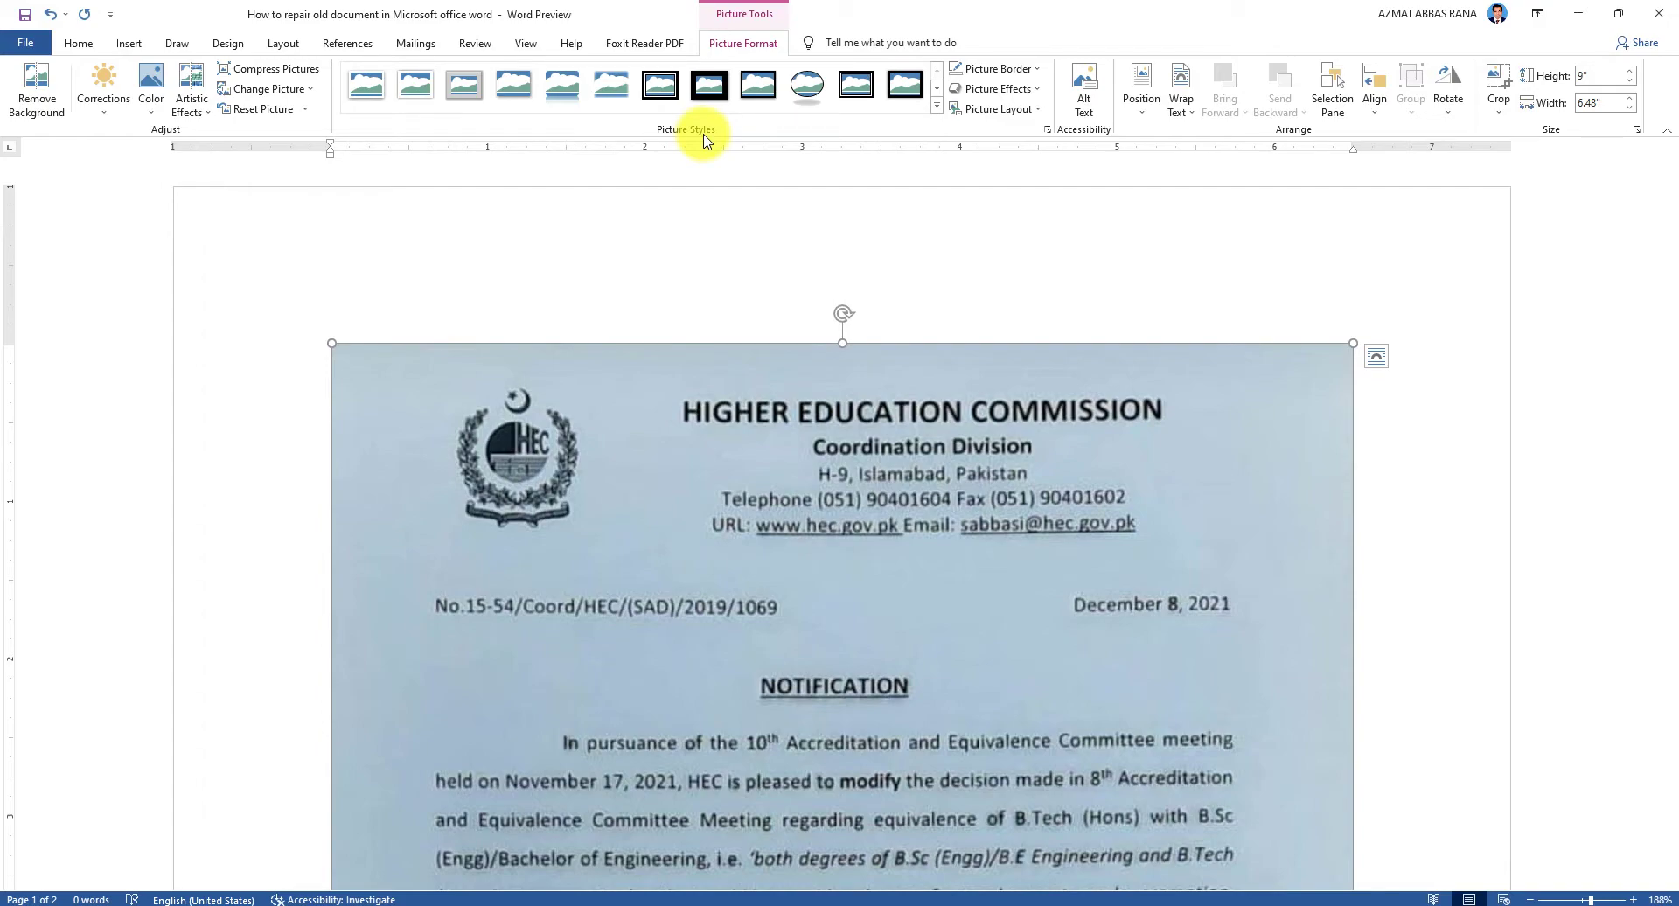
click(1048, 131)
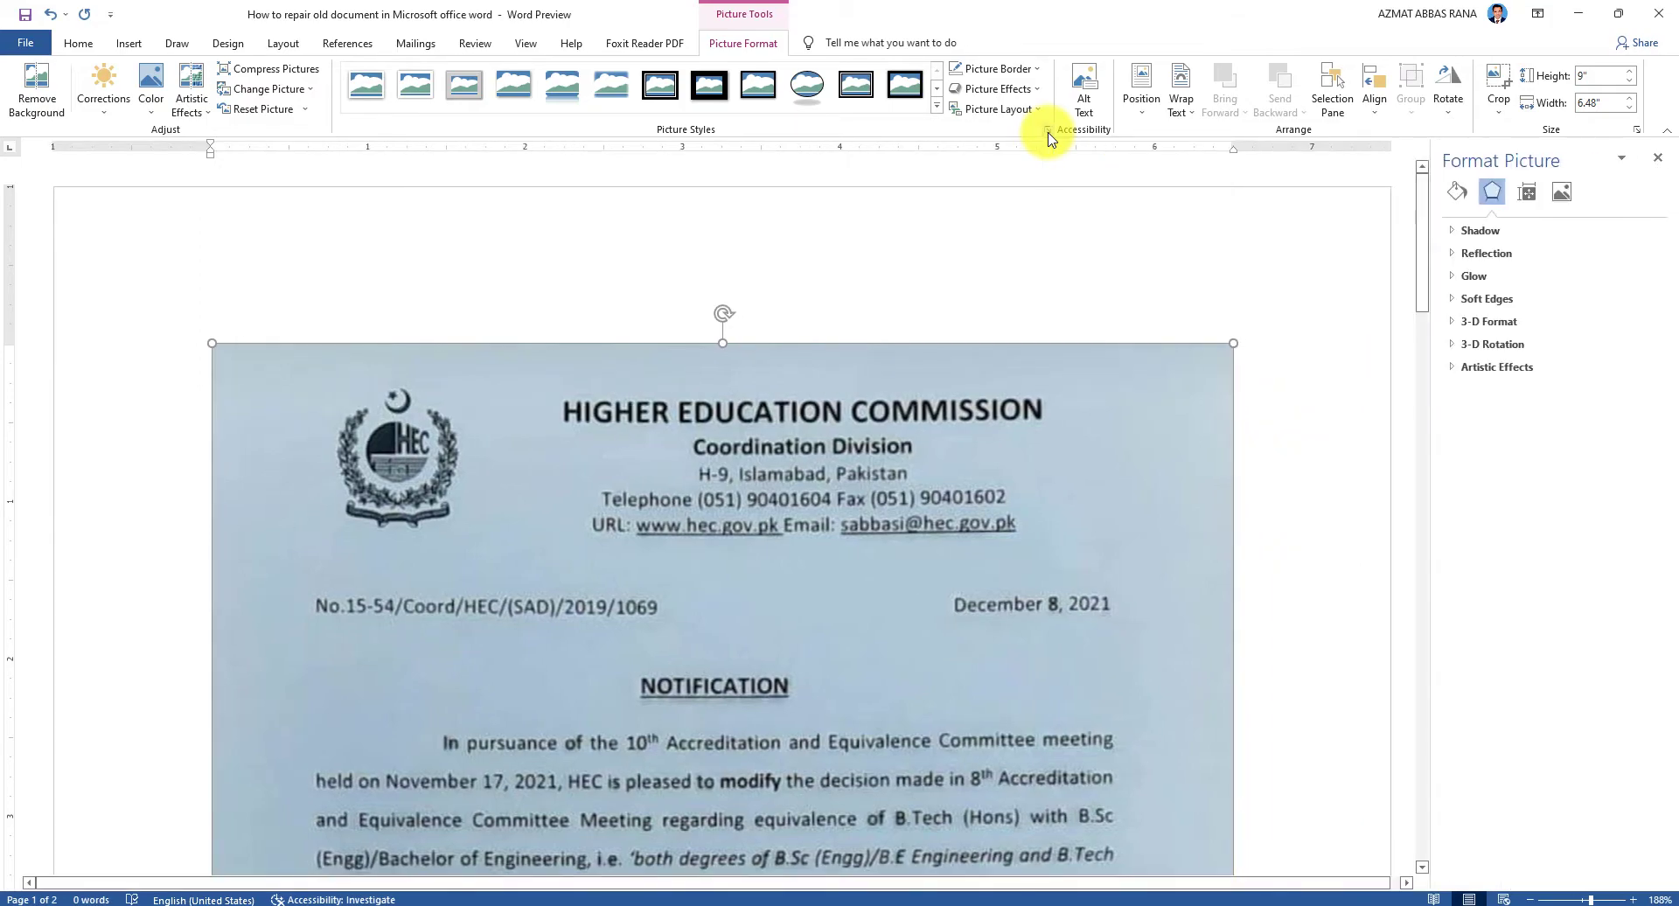
click(1562, 193)
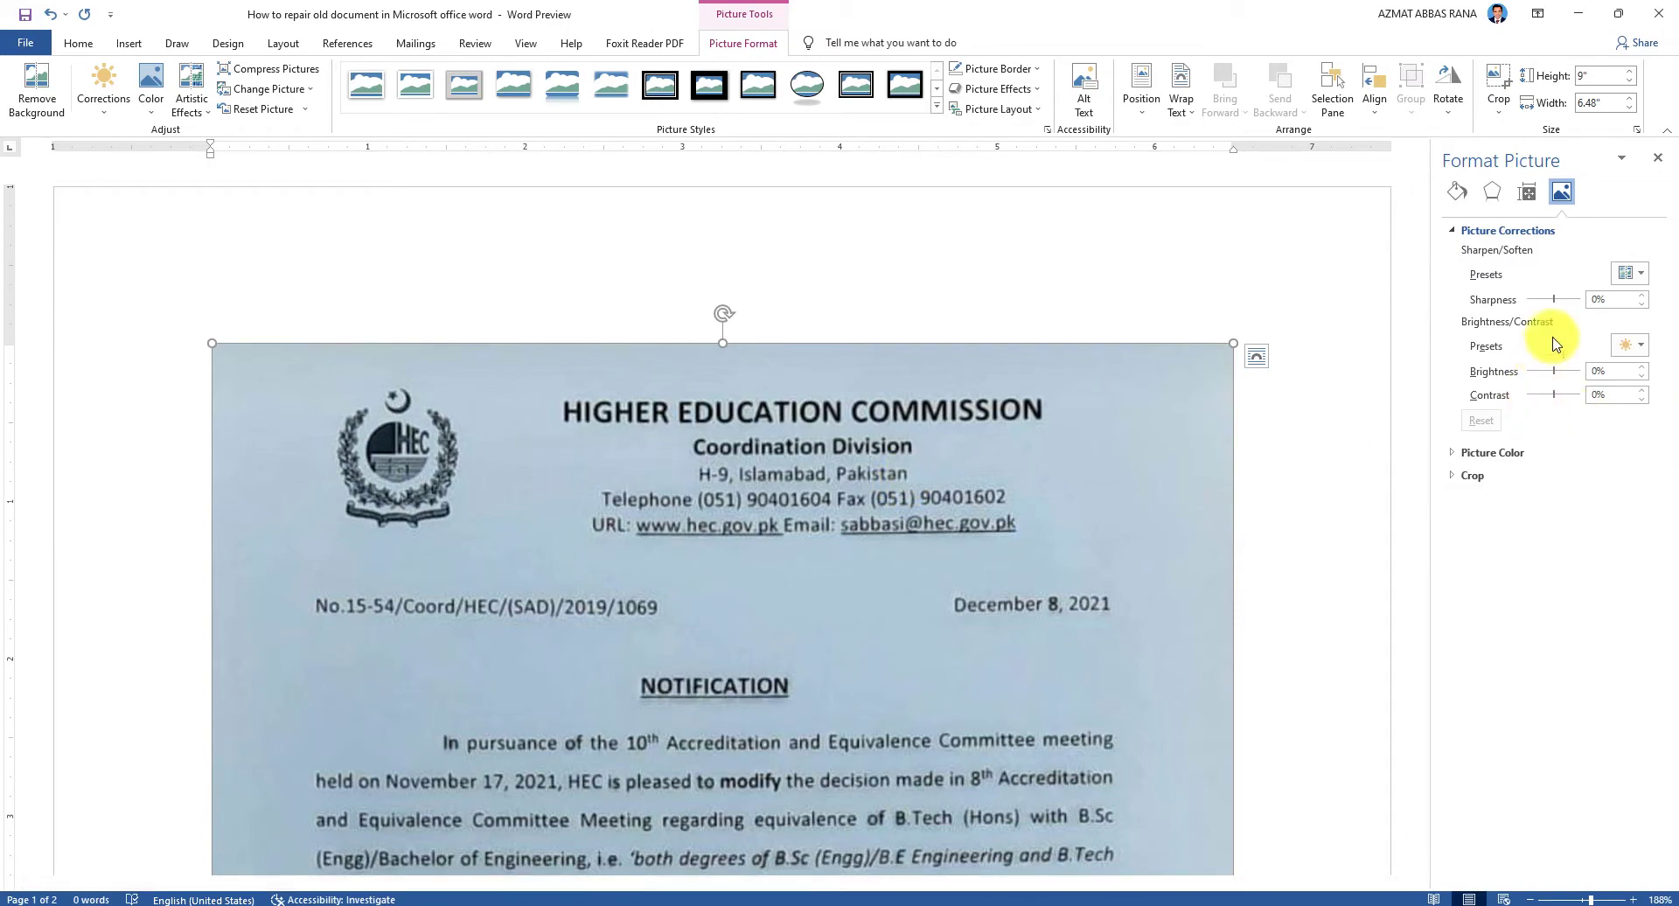
drag(1556, 300, 1570, 300)
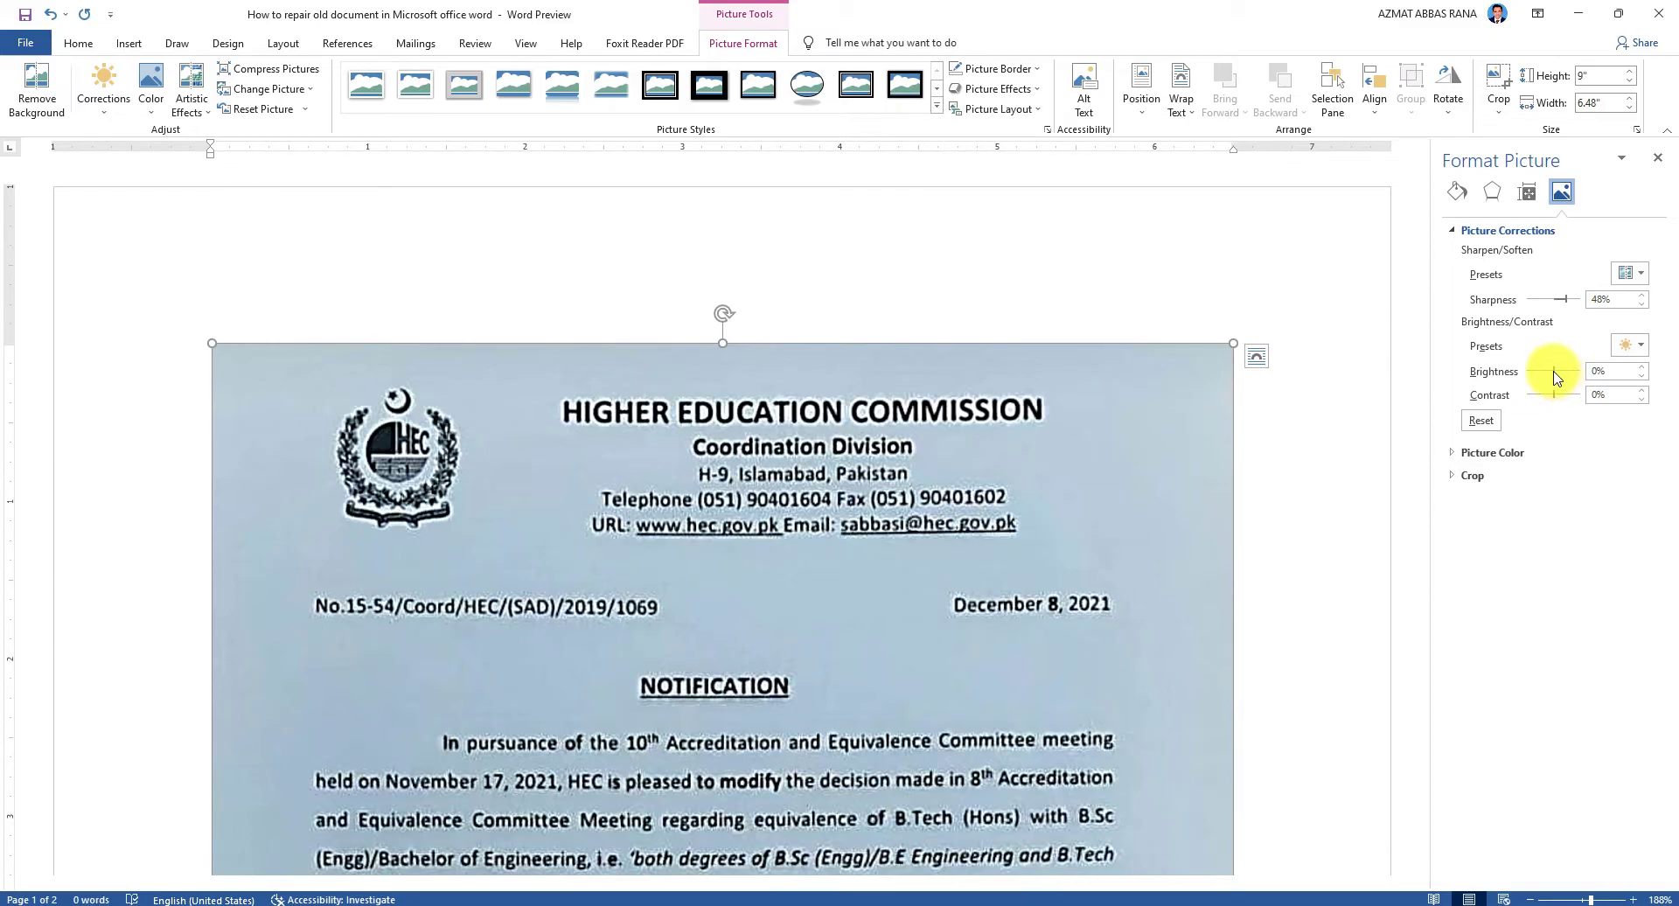
drag(1556, 370, 1563, 369)
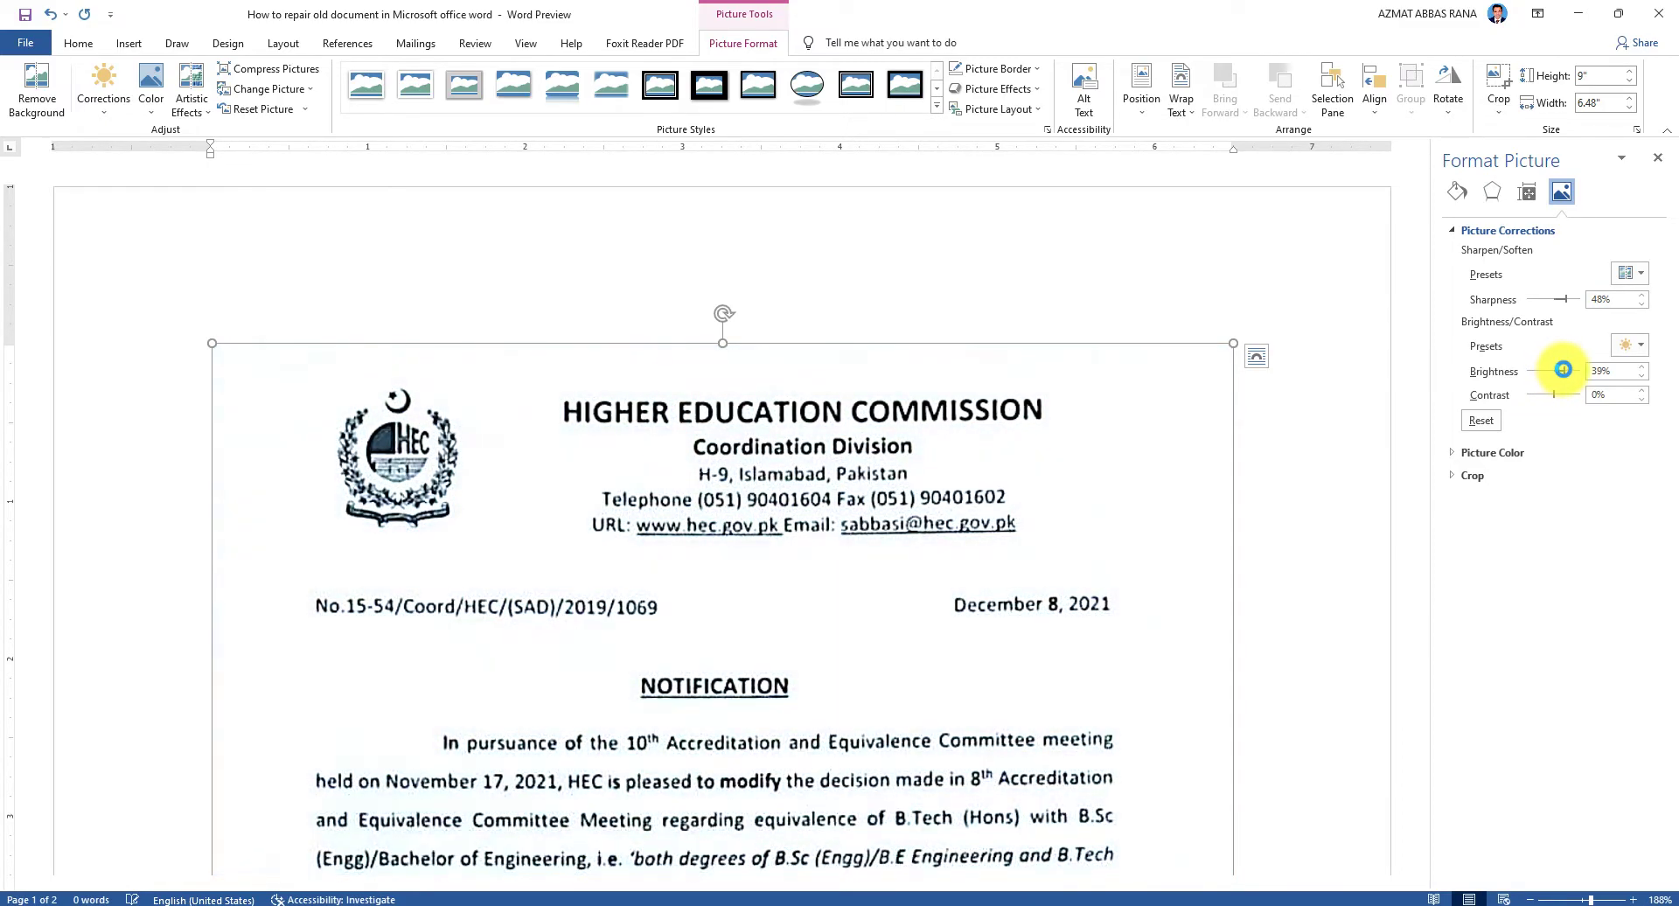
Save the corrected scan as a Portable Network Graphics picture named 41 on the Desktop.
scroll(1125, 555, down, 10)
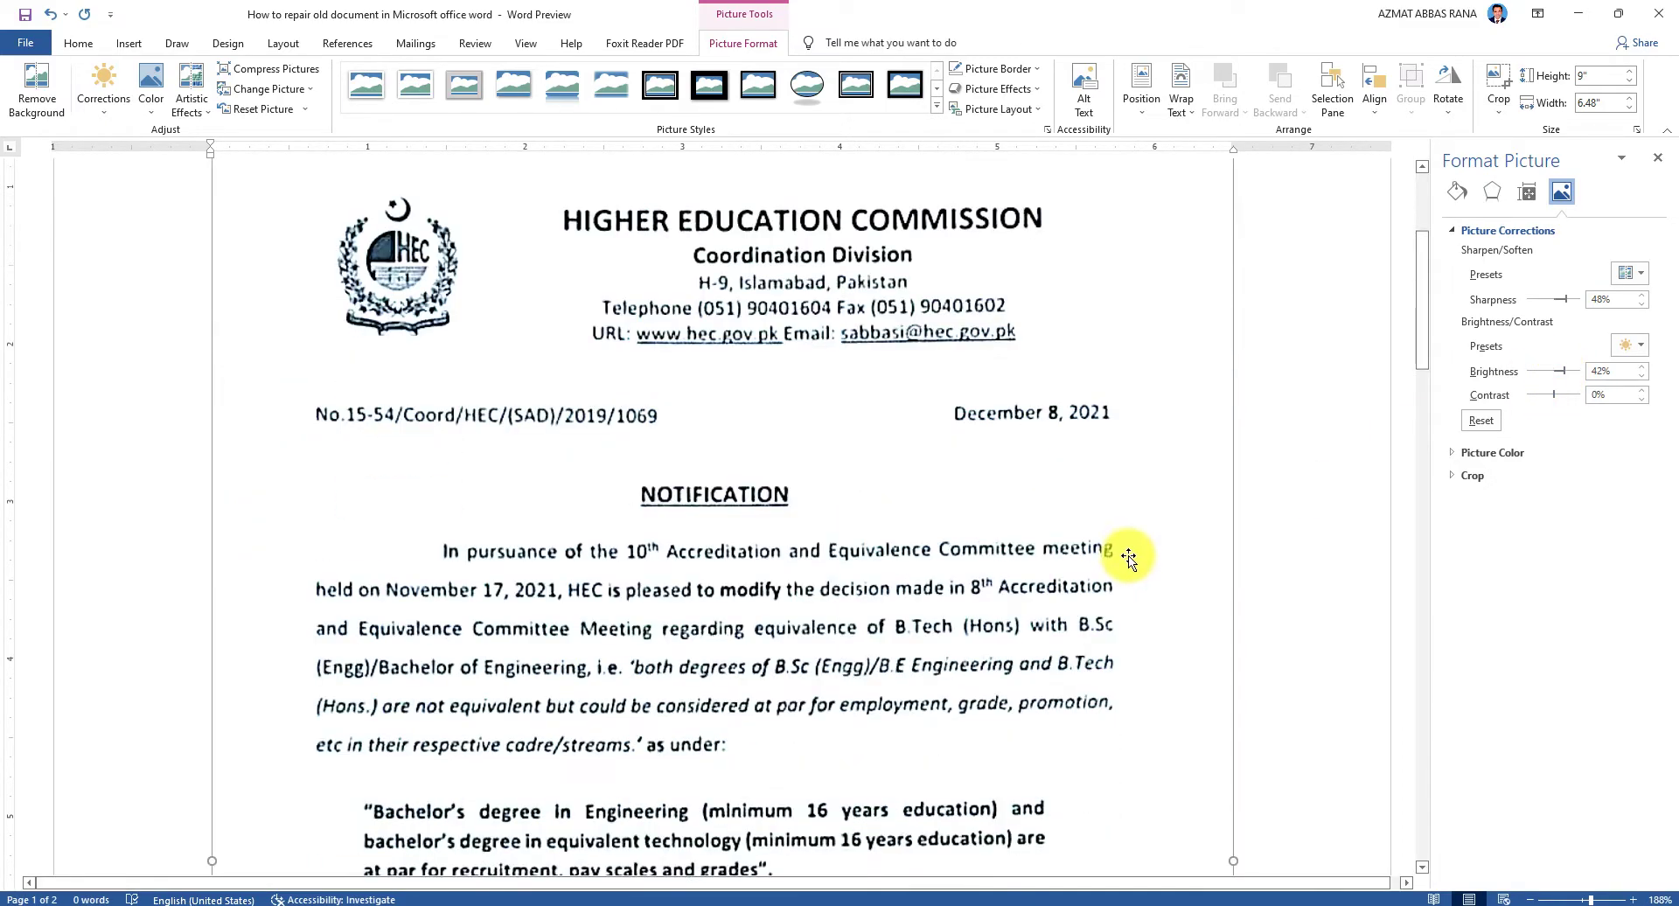
click(1230, 562)
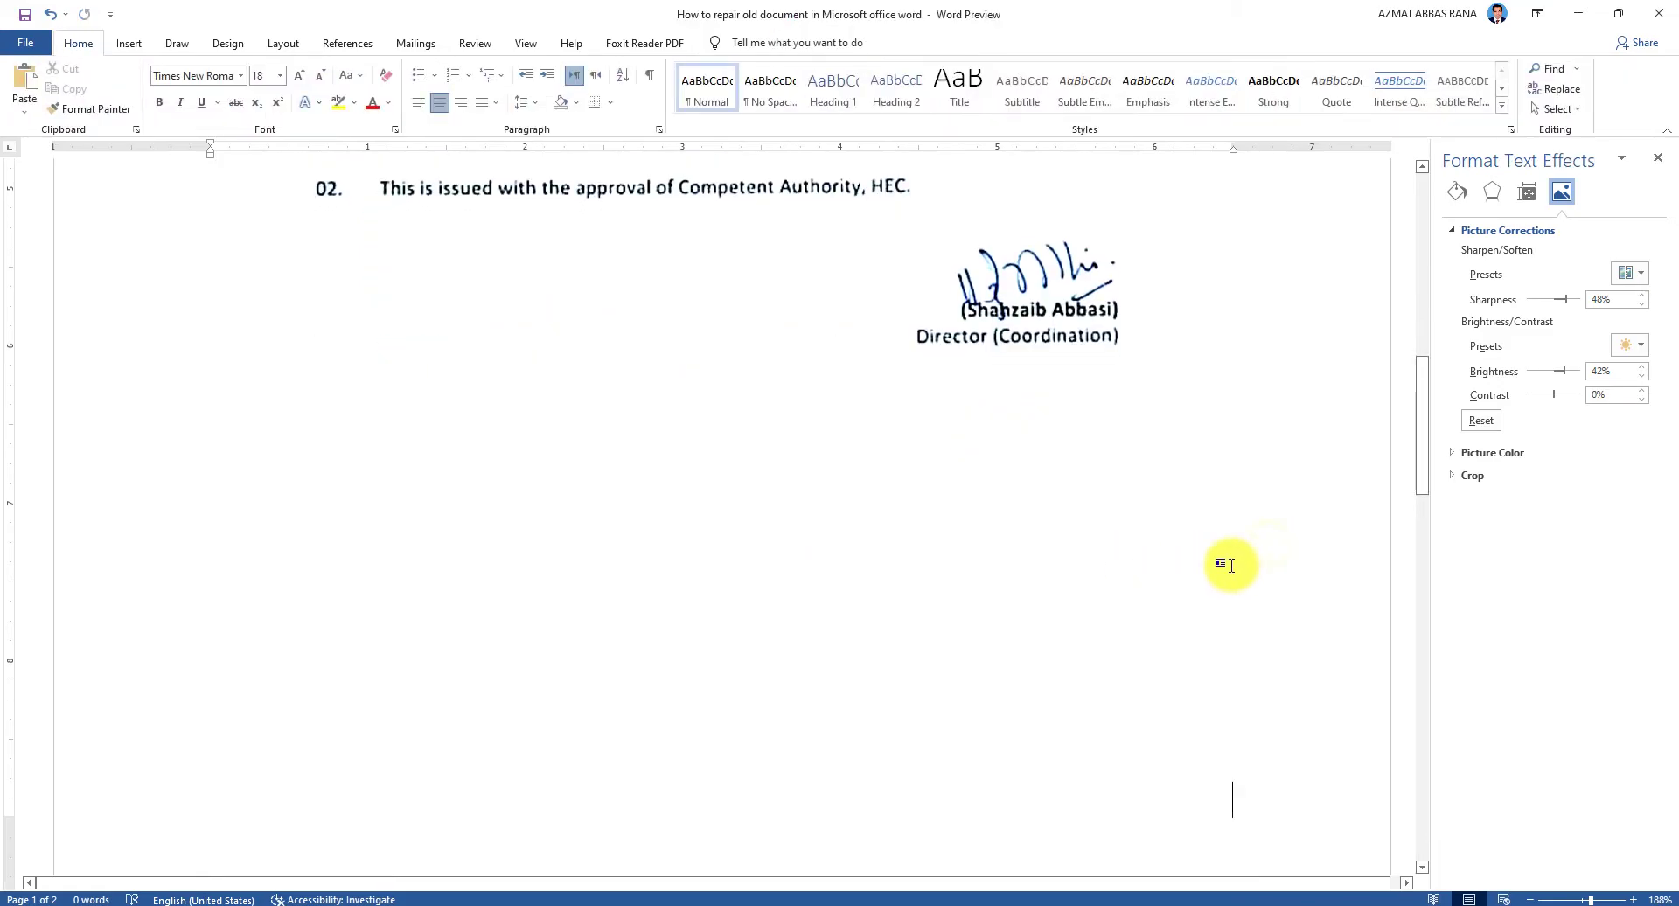
scroll(1230, 562, up, 8)
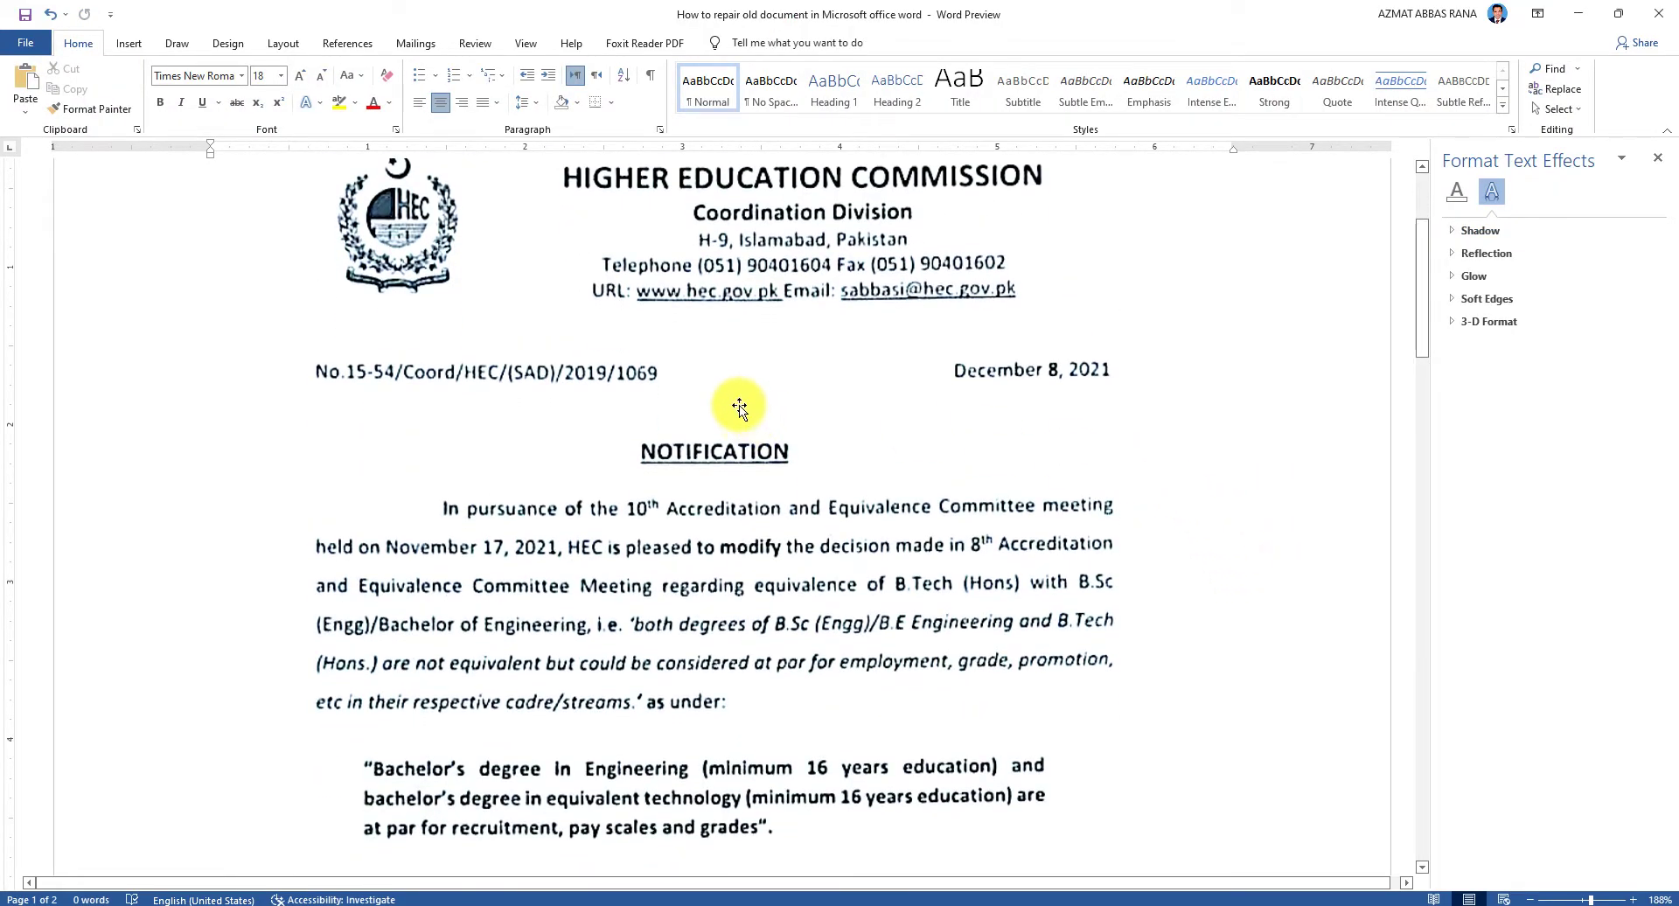
click(748, 398)
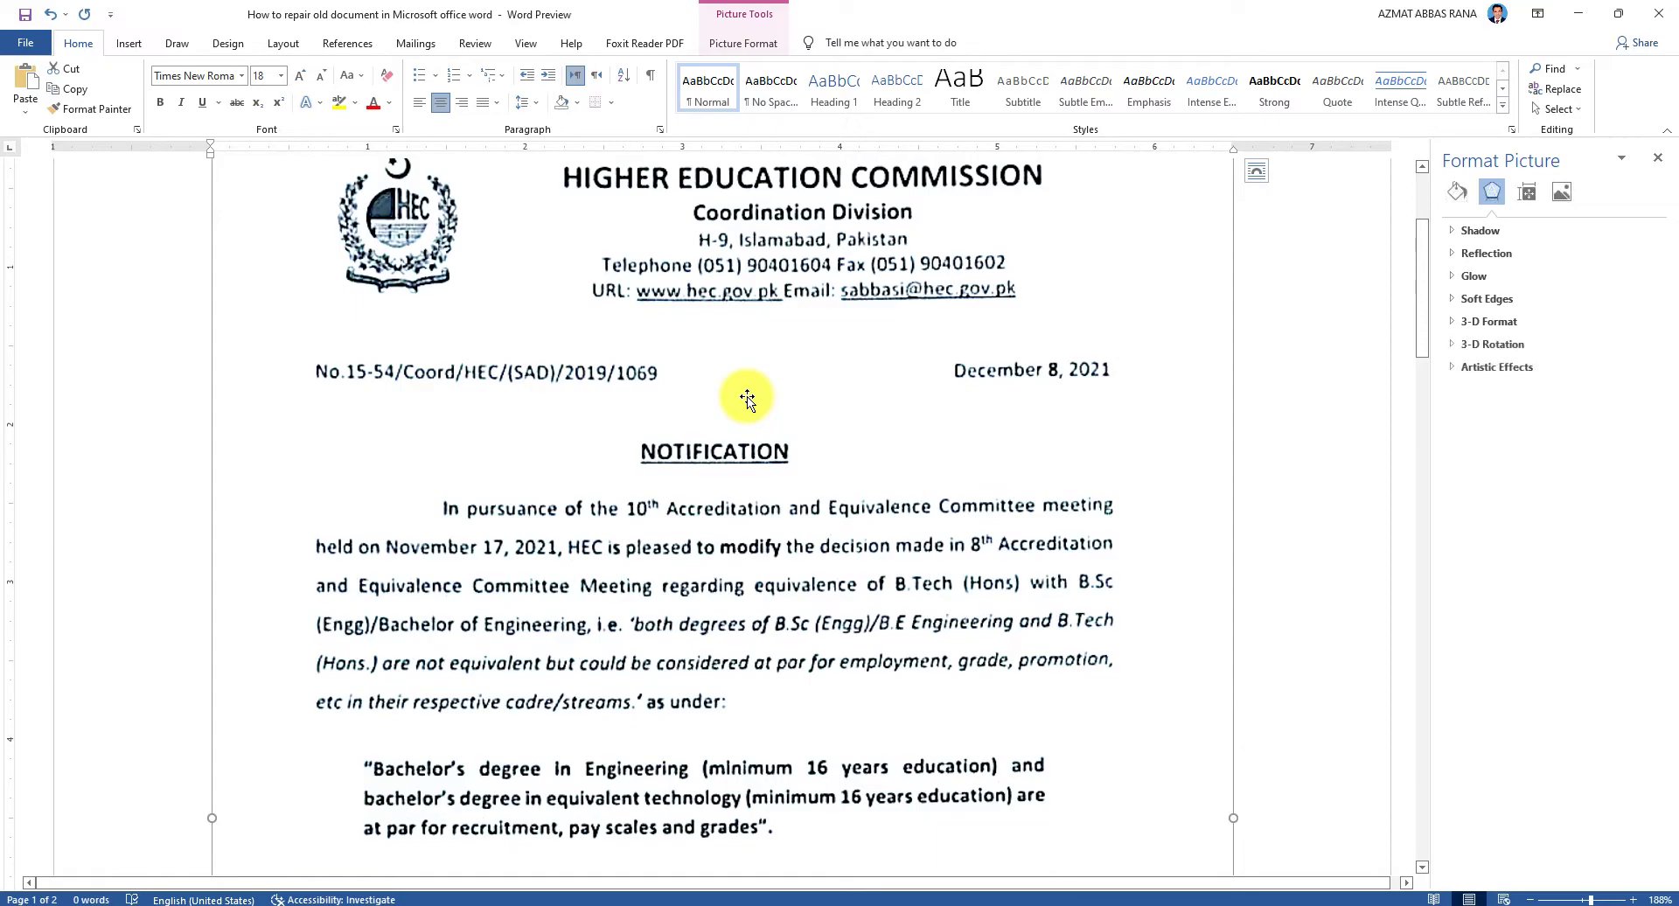
right_click(748, 398)
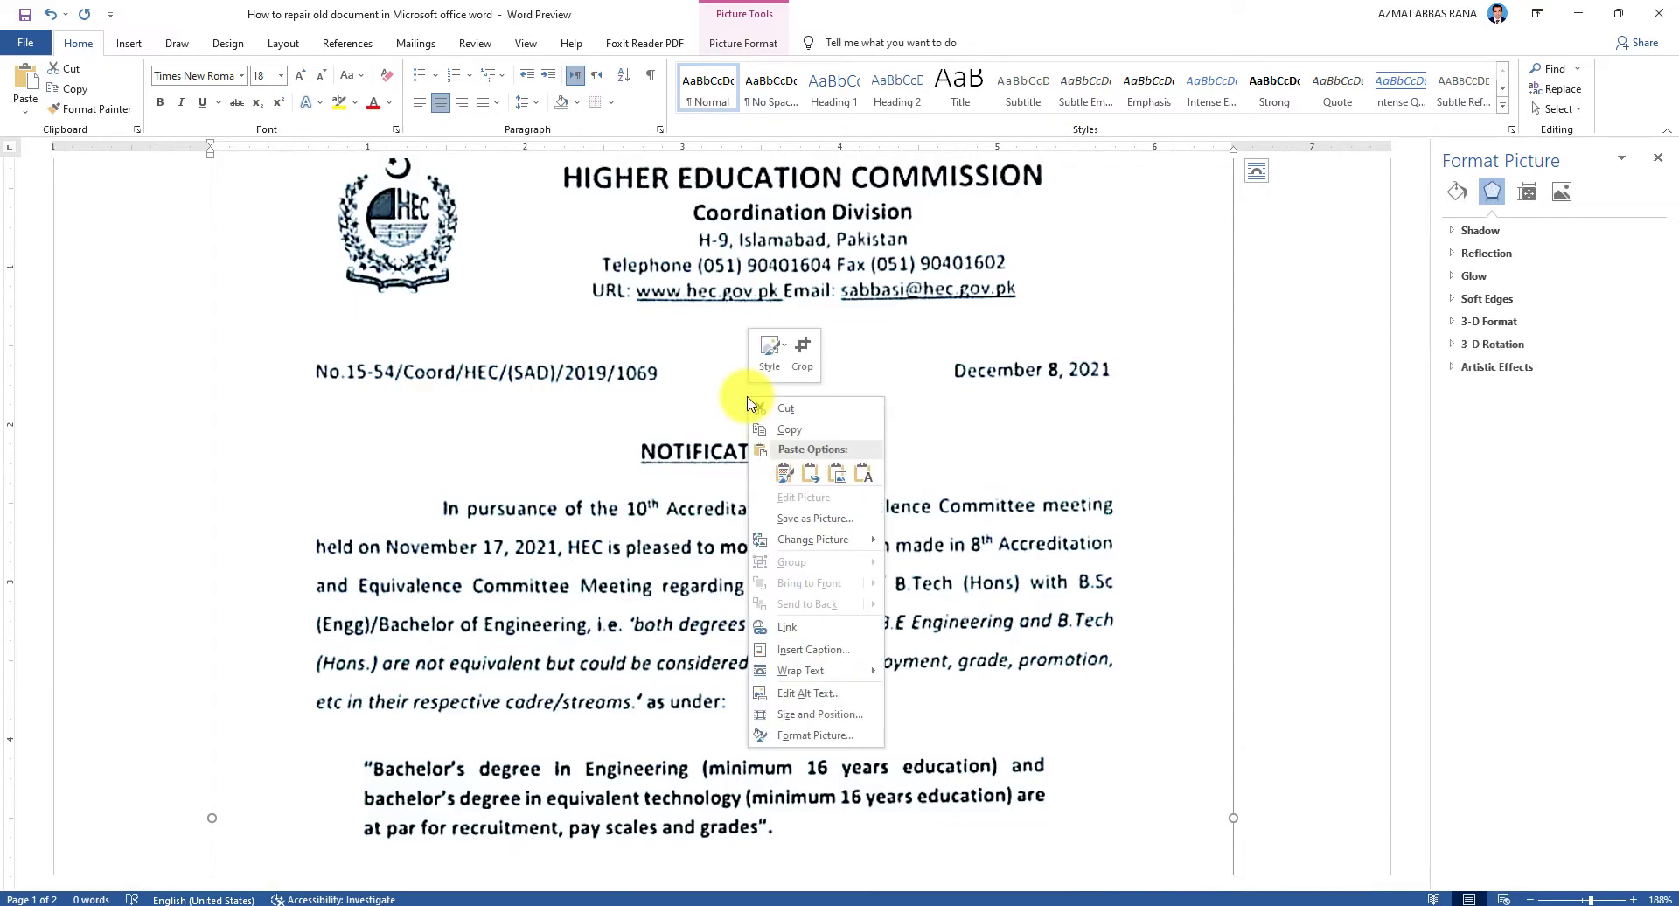
click(817, 528)
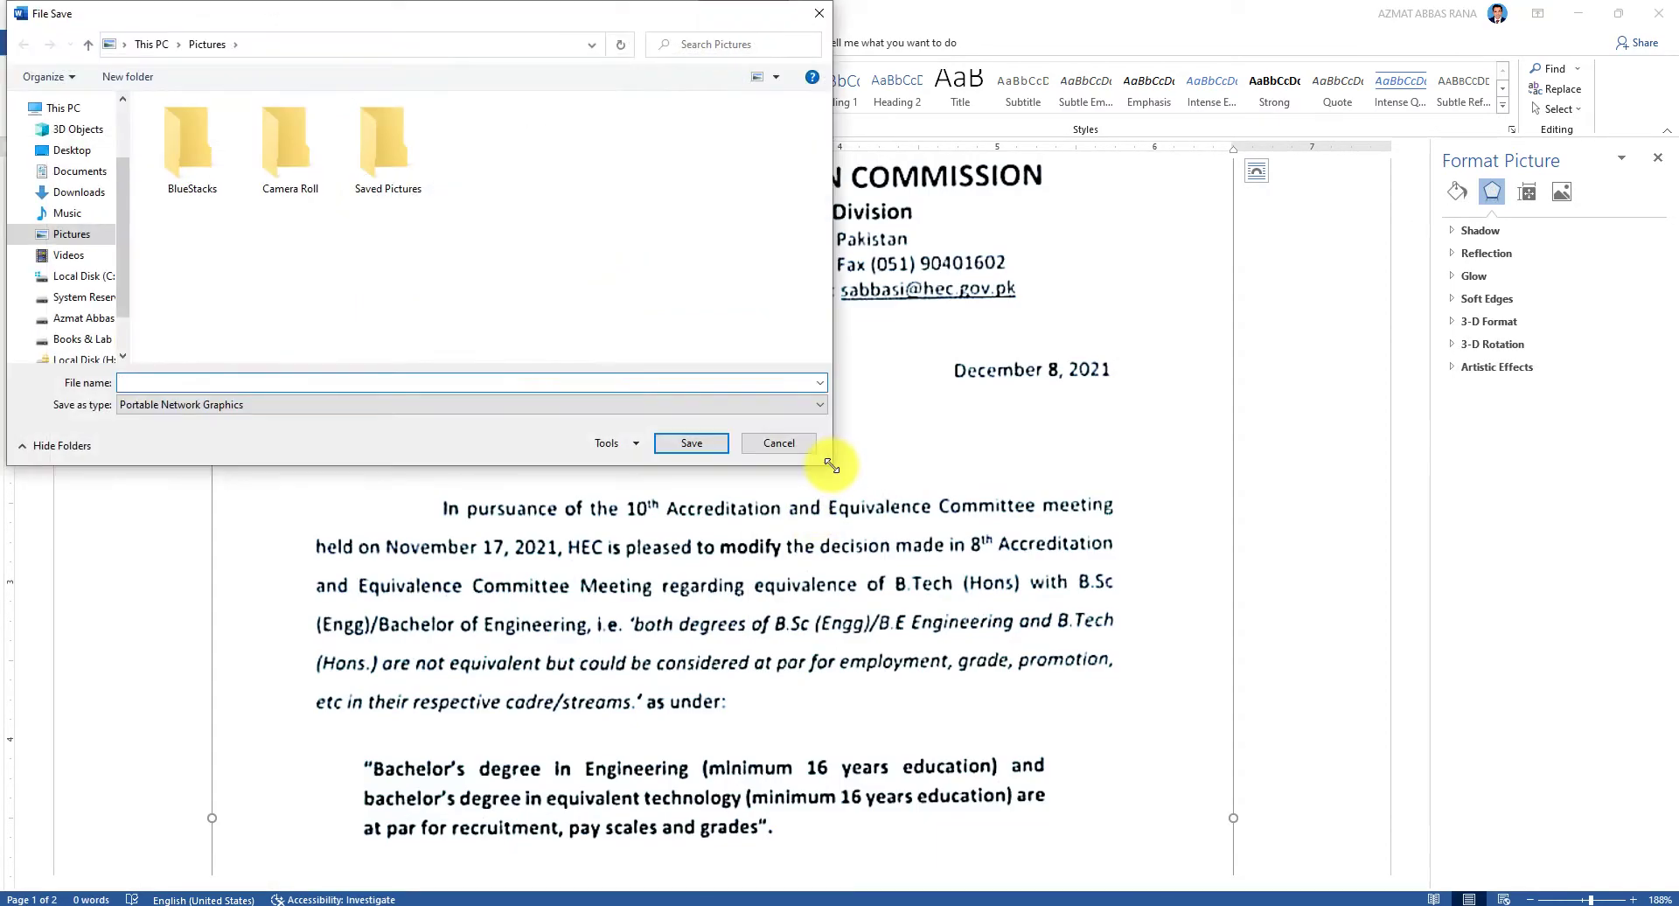
text(41)
click(73, 149)
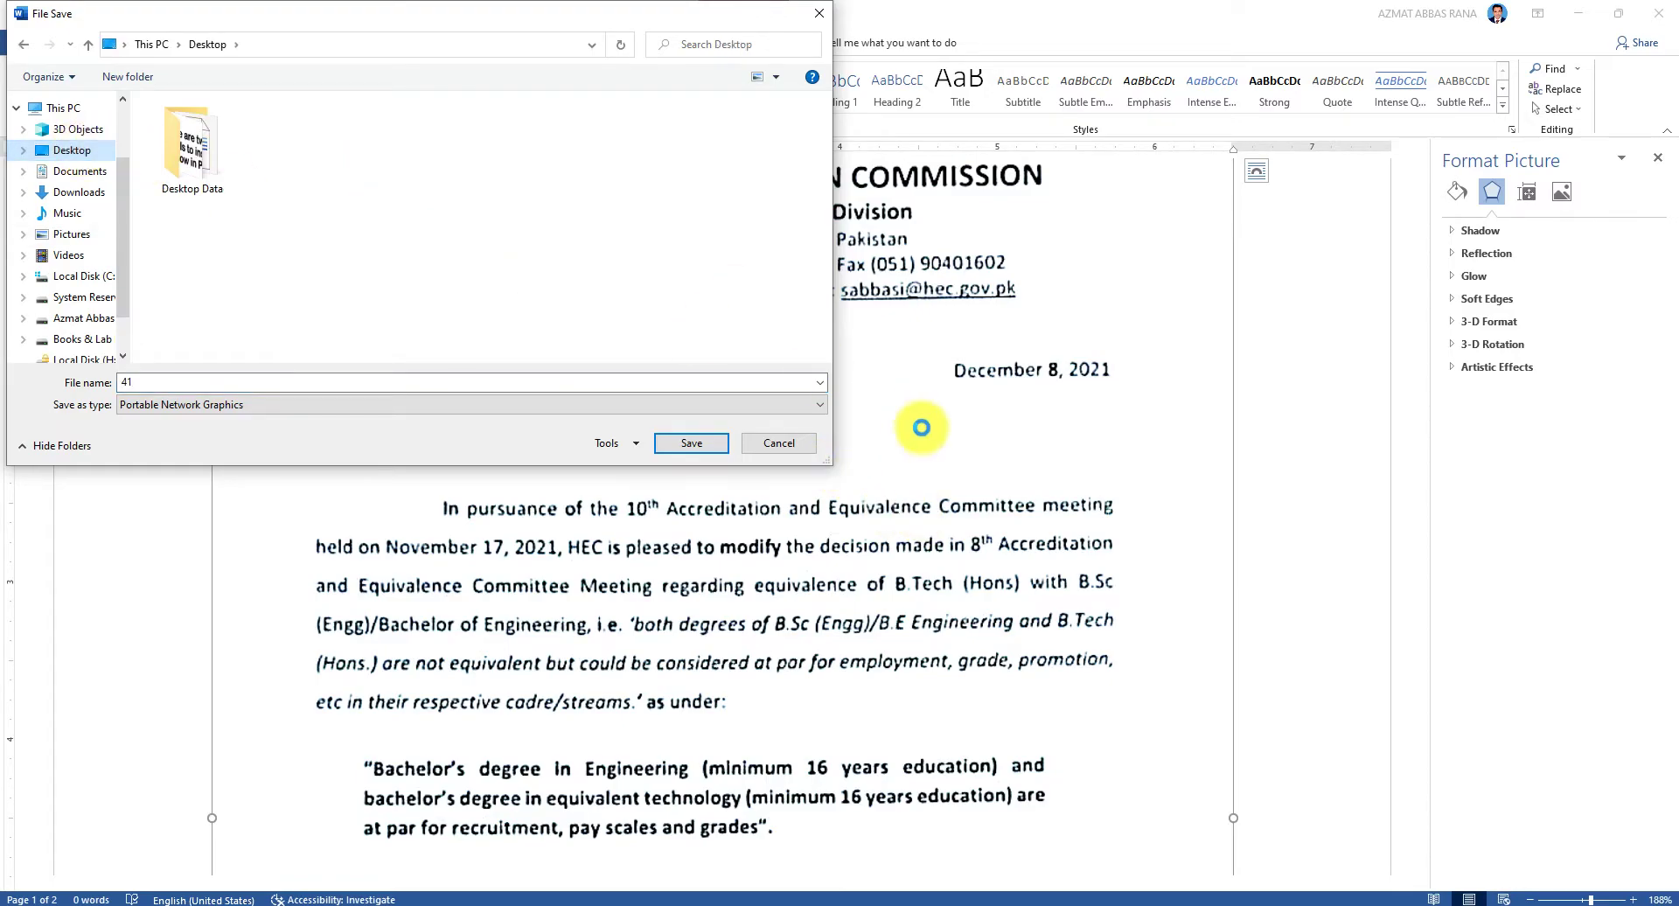
click(691, 443)
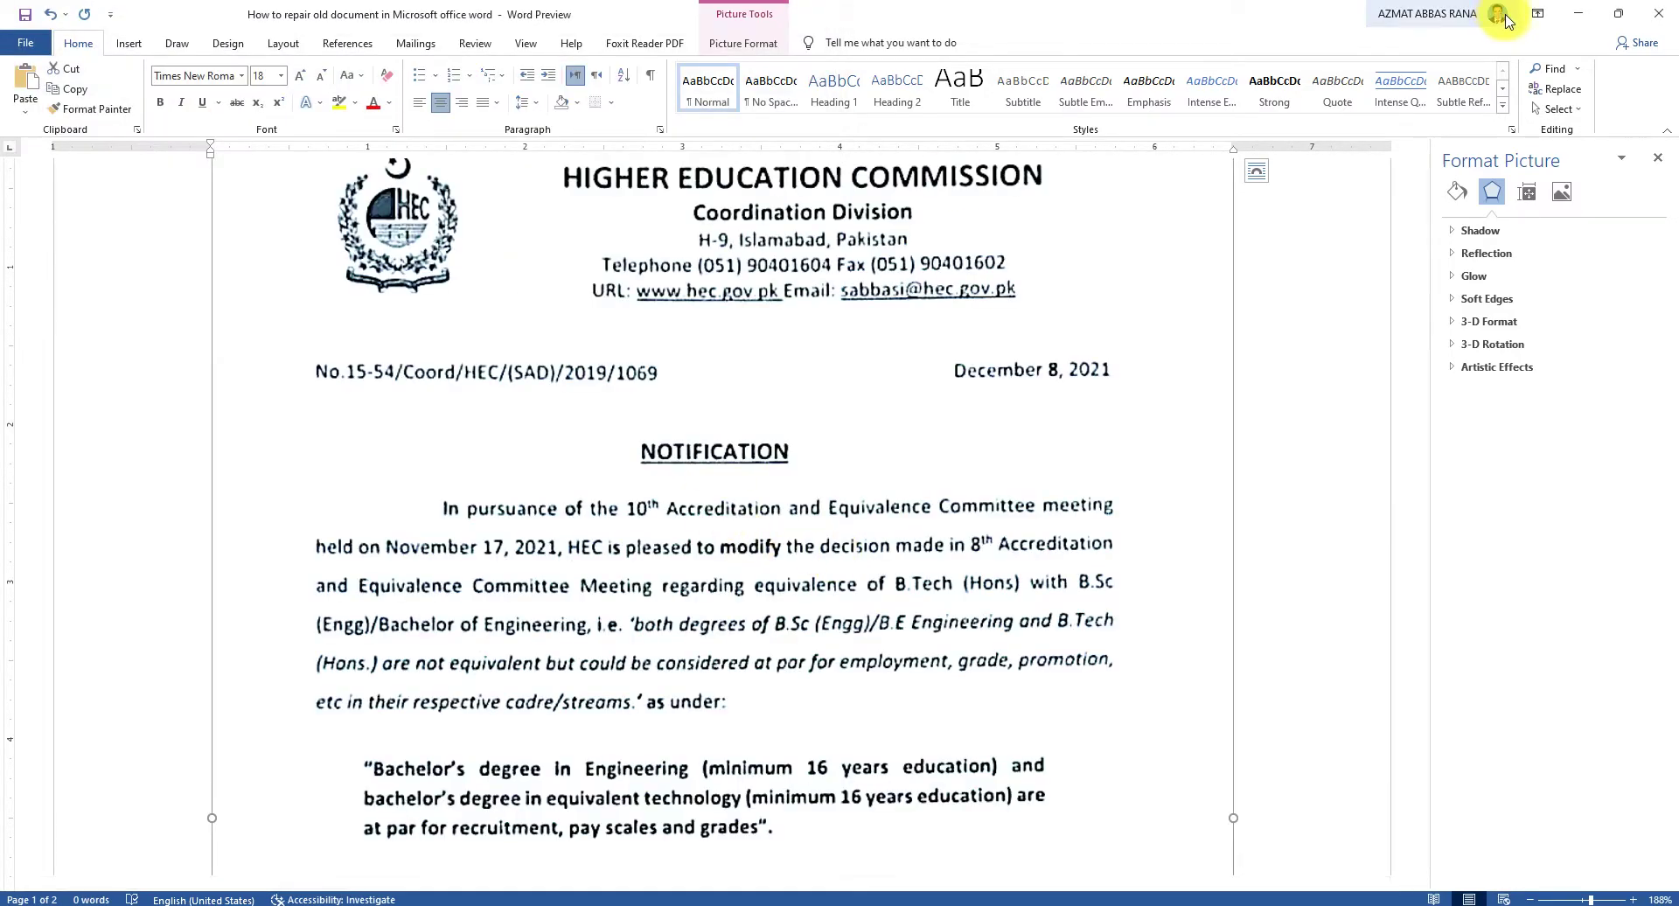
Switch to the desktop and view the original scan and the saved picture 41 in Photos, closing each one.
click(1578, 13)
right_click(415, 176)
click(468, 229)
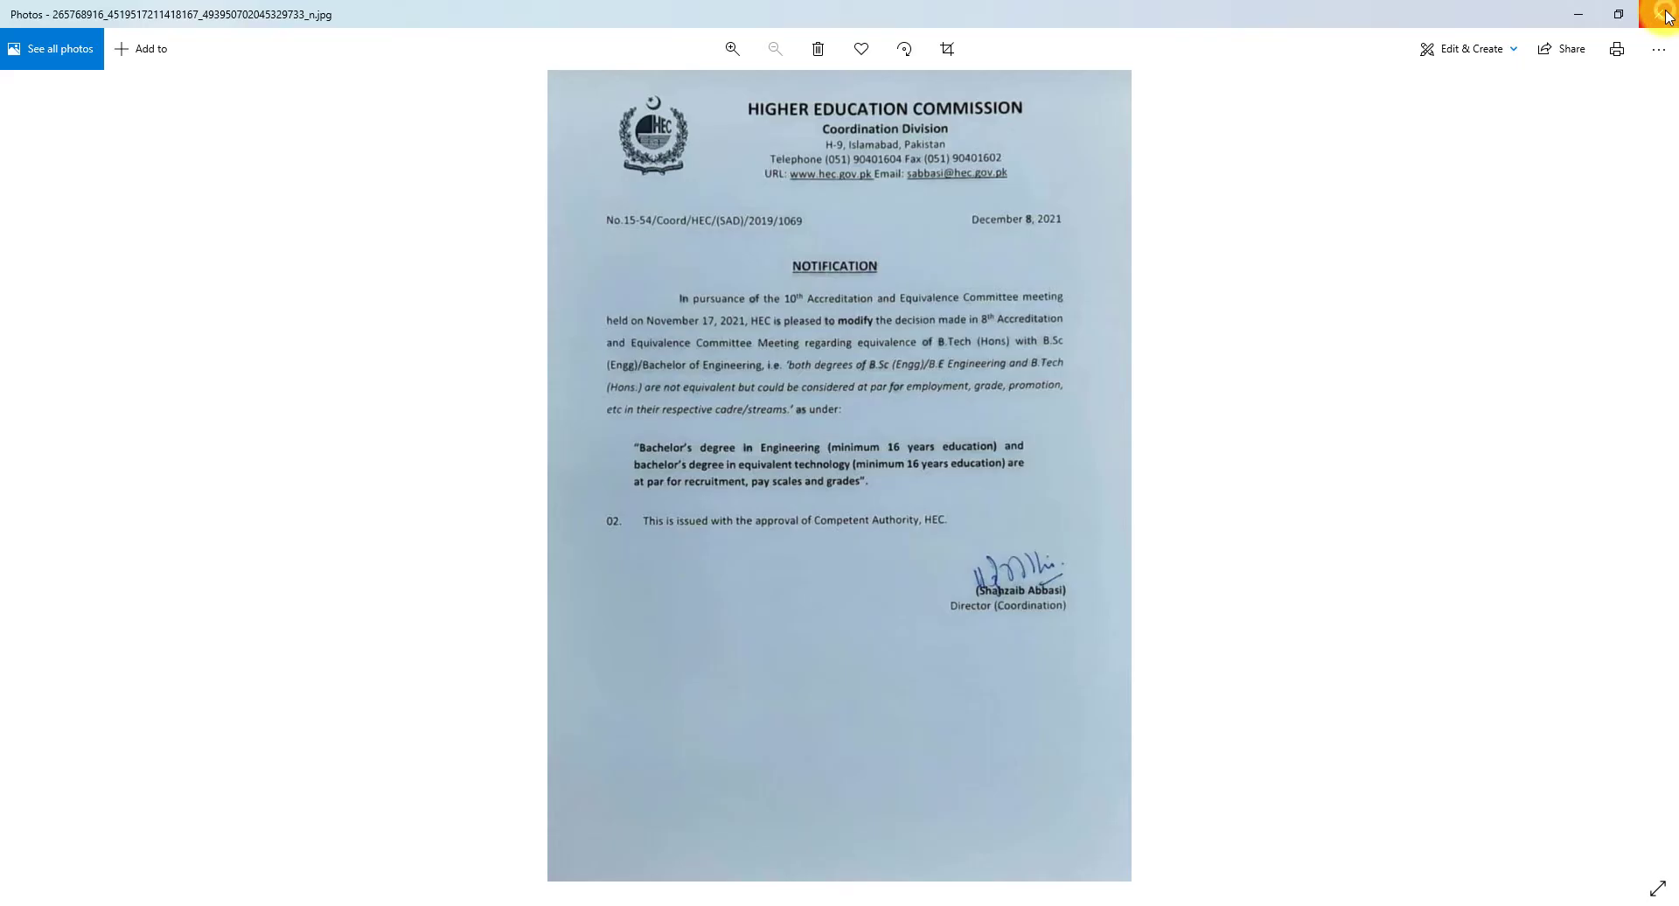
click(1667, 14)
double_click(175, 232)
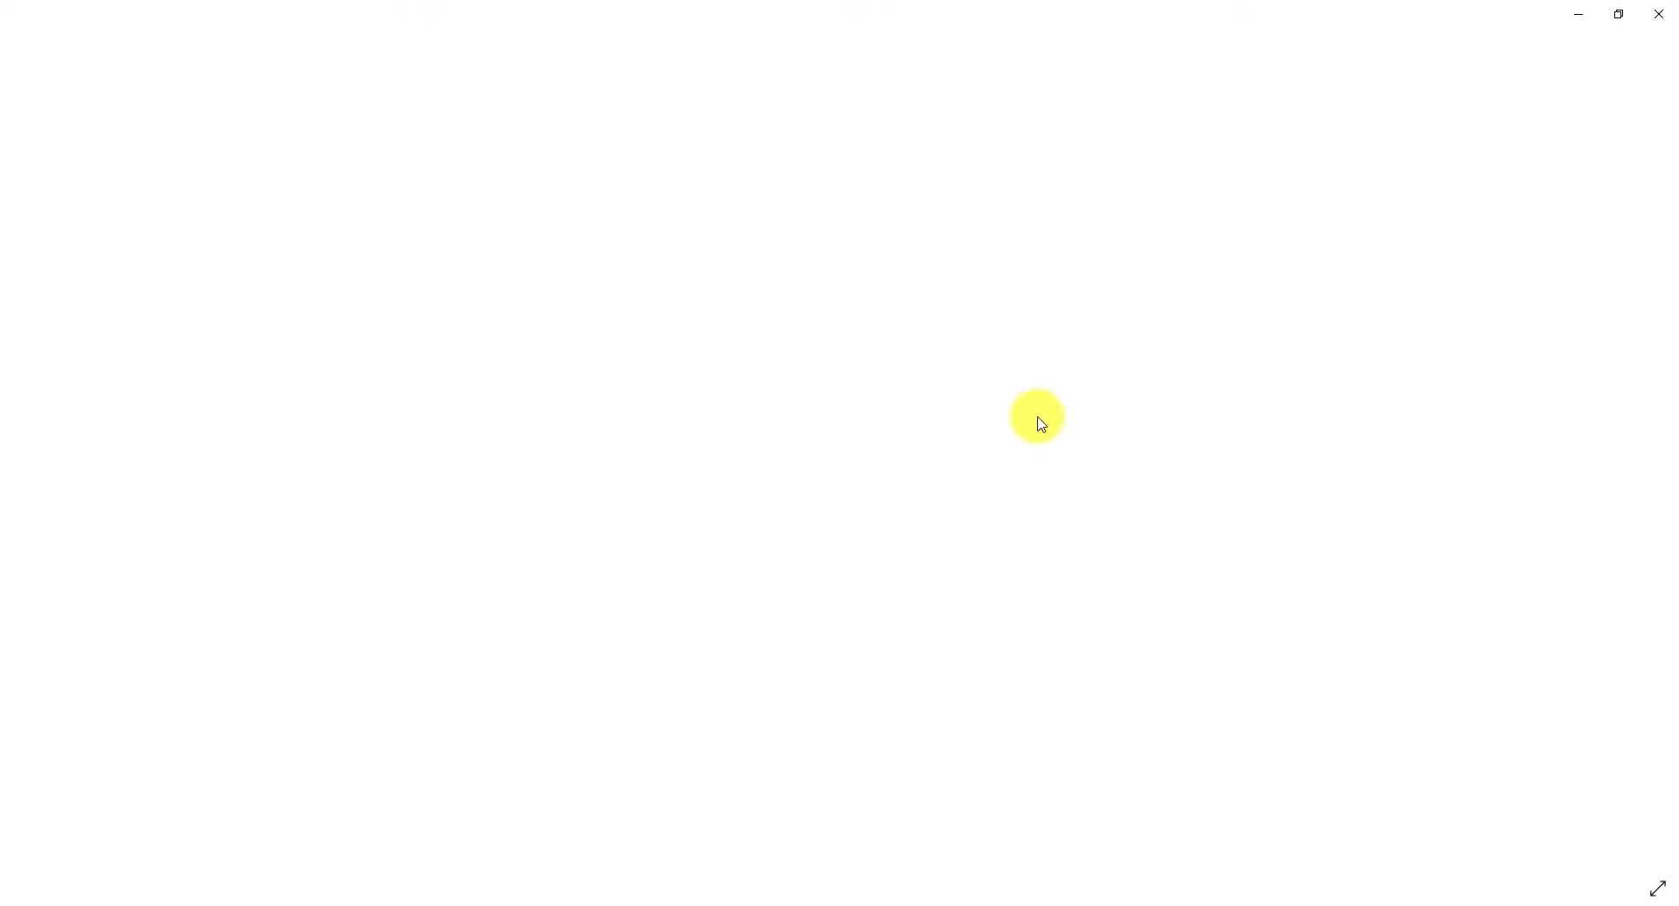
click(1658, 14)
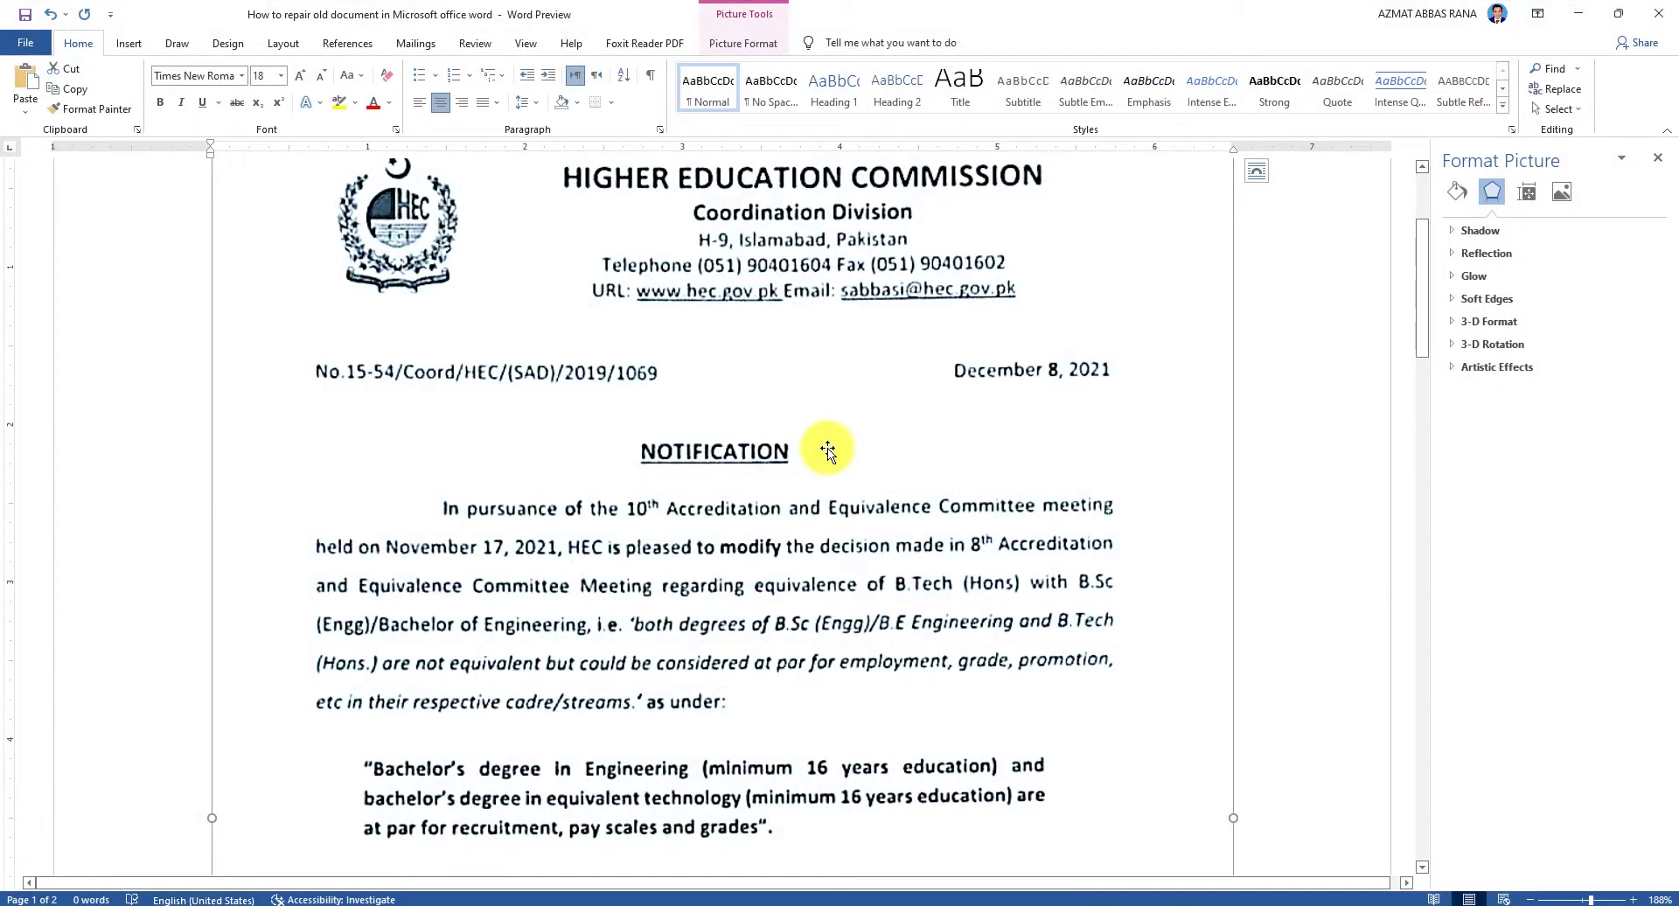
Apply the strongest sharpening preset from the picture corrections to the scan in the Word document.
scroll(873, 490, up, 2)
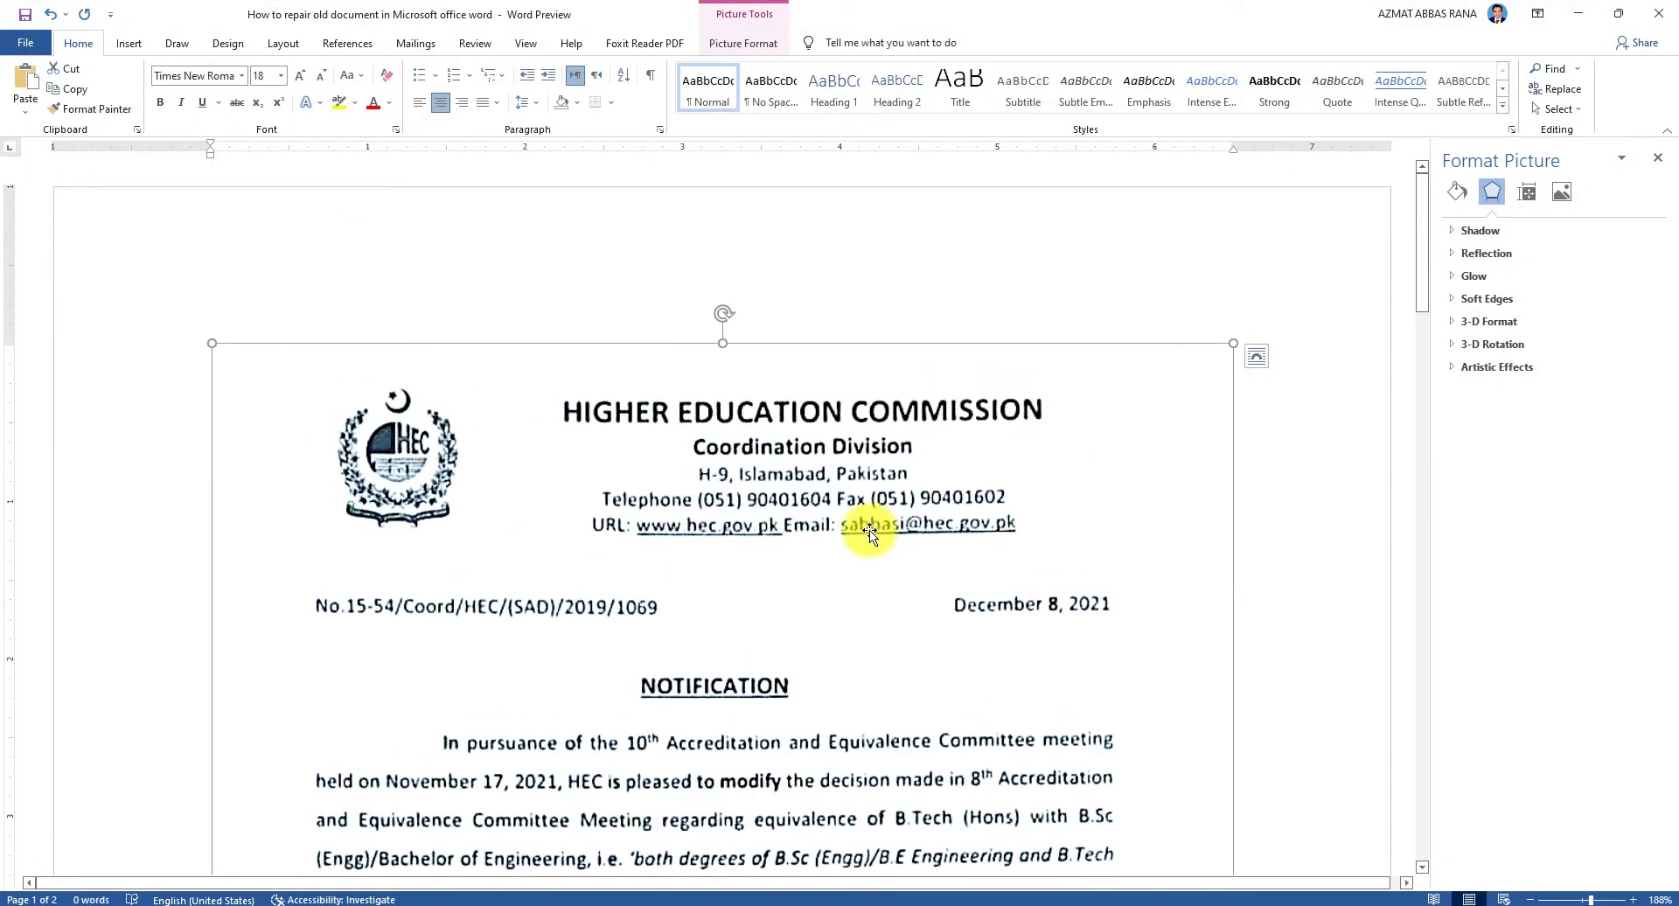
scroll(871, 534, down, 3)
scroll(874, 533, up, 2)
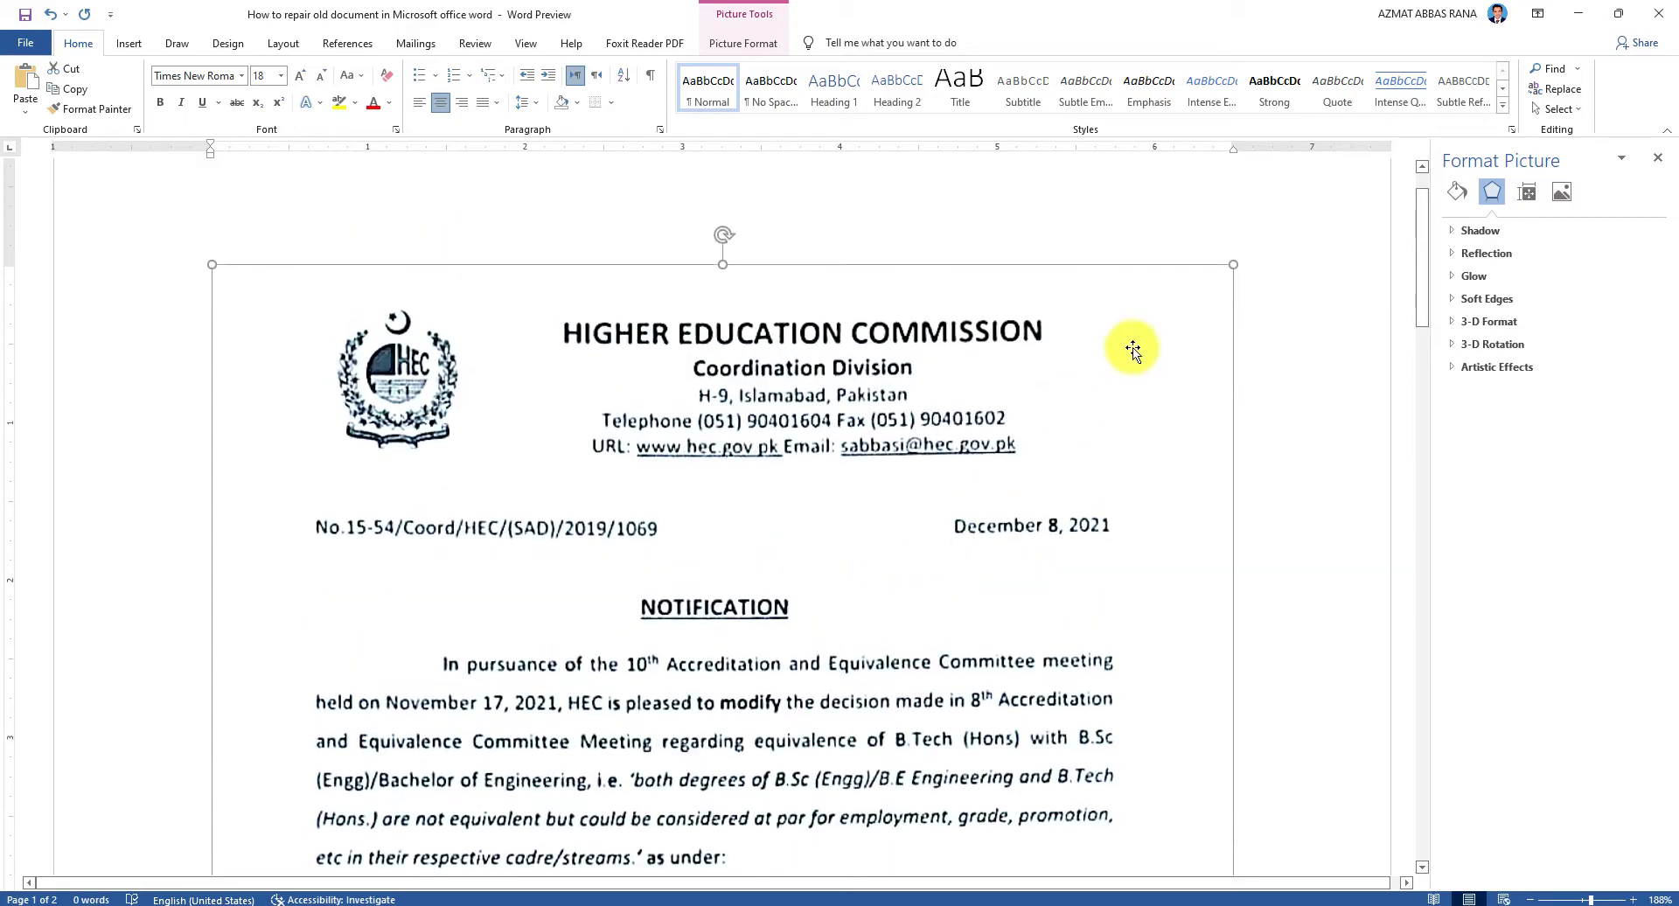
click(739, 45)
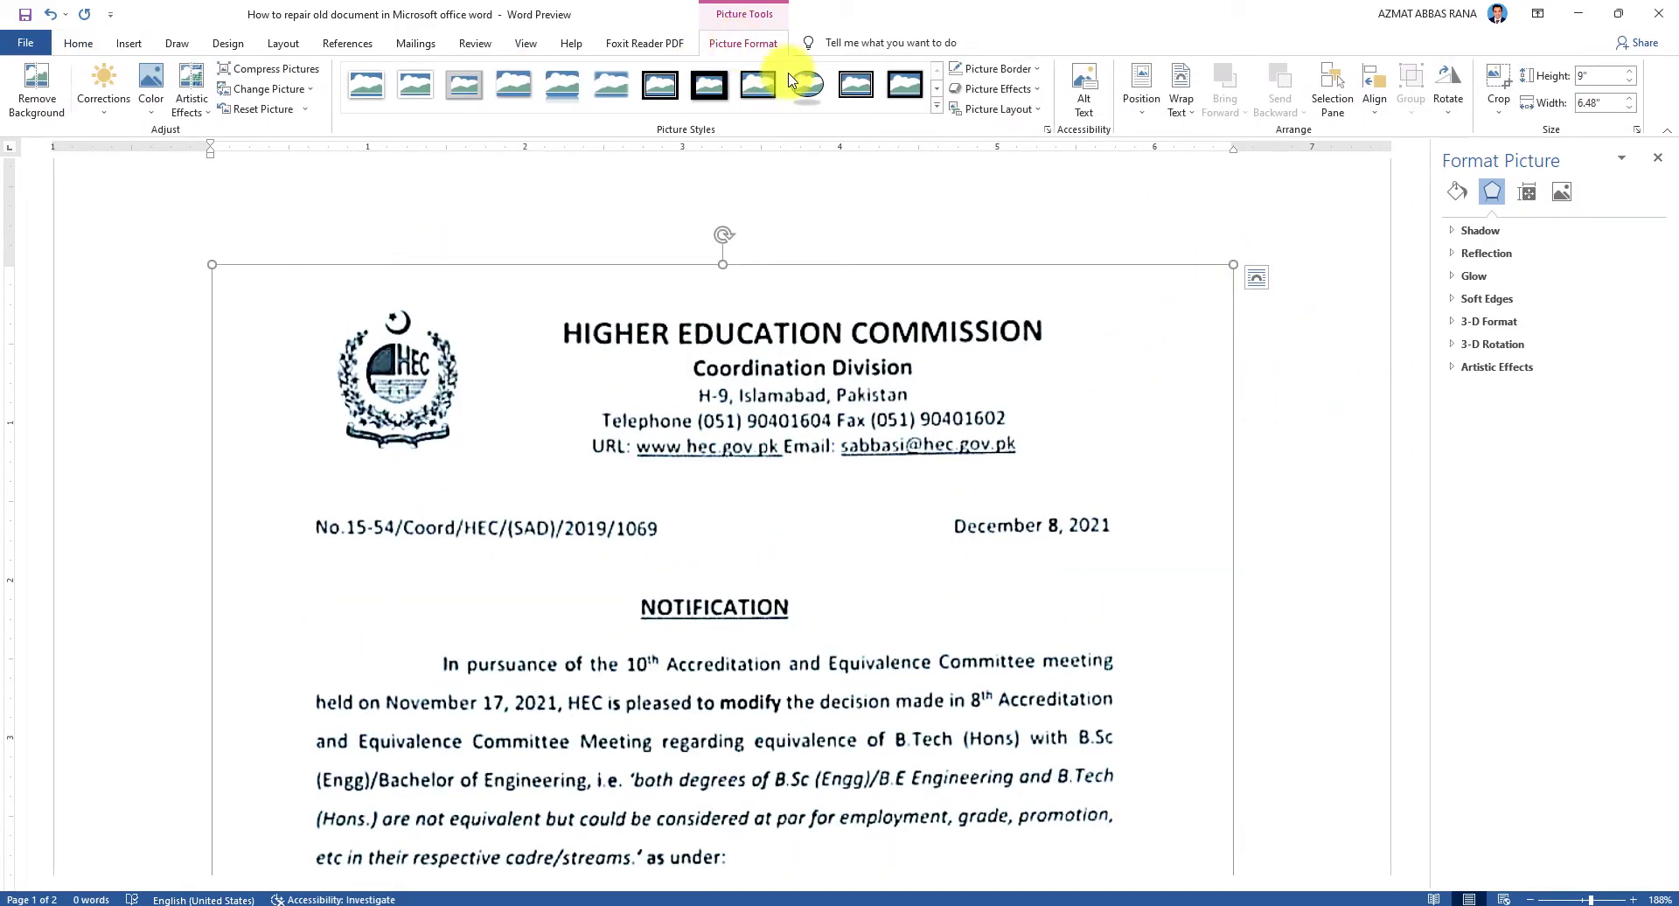
click(103, 112)
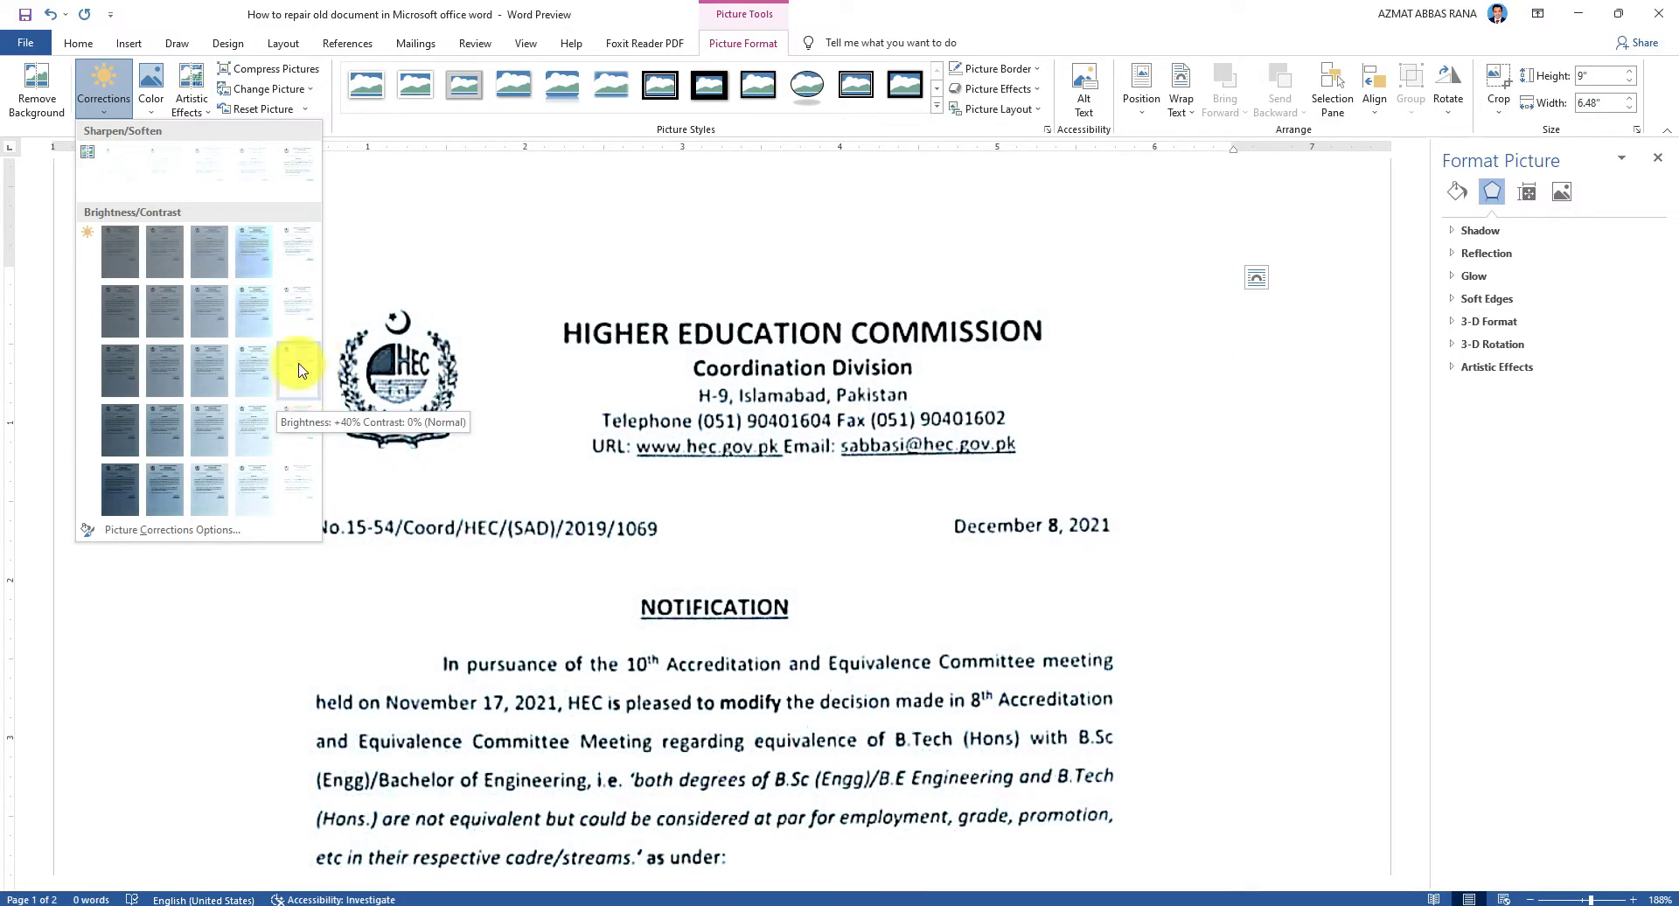
click(294, 166)
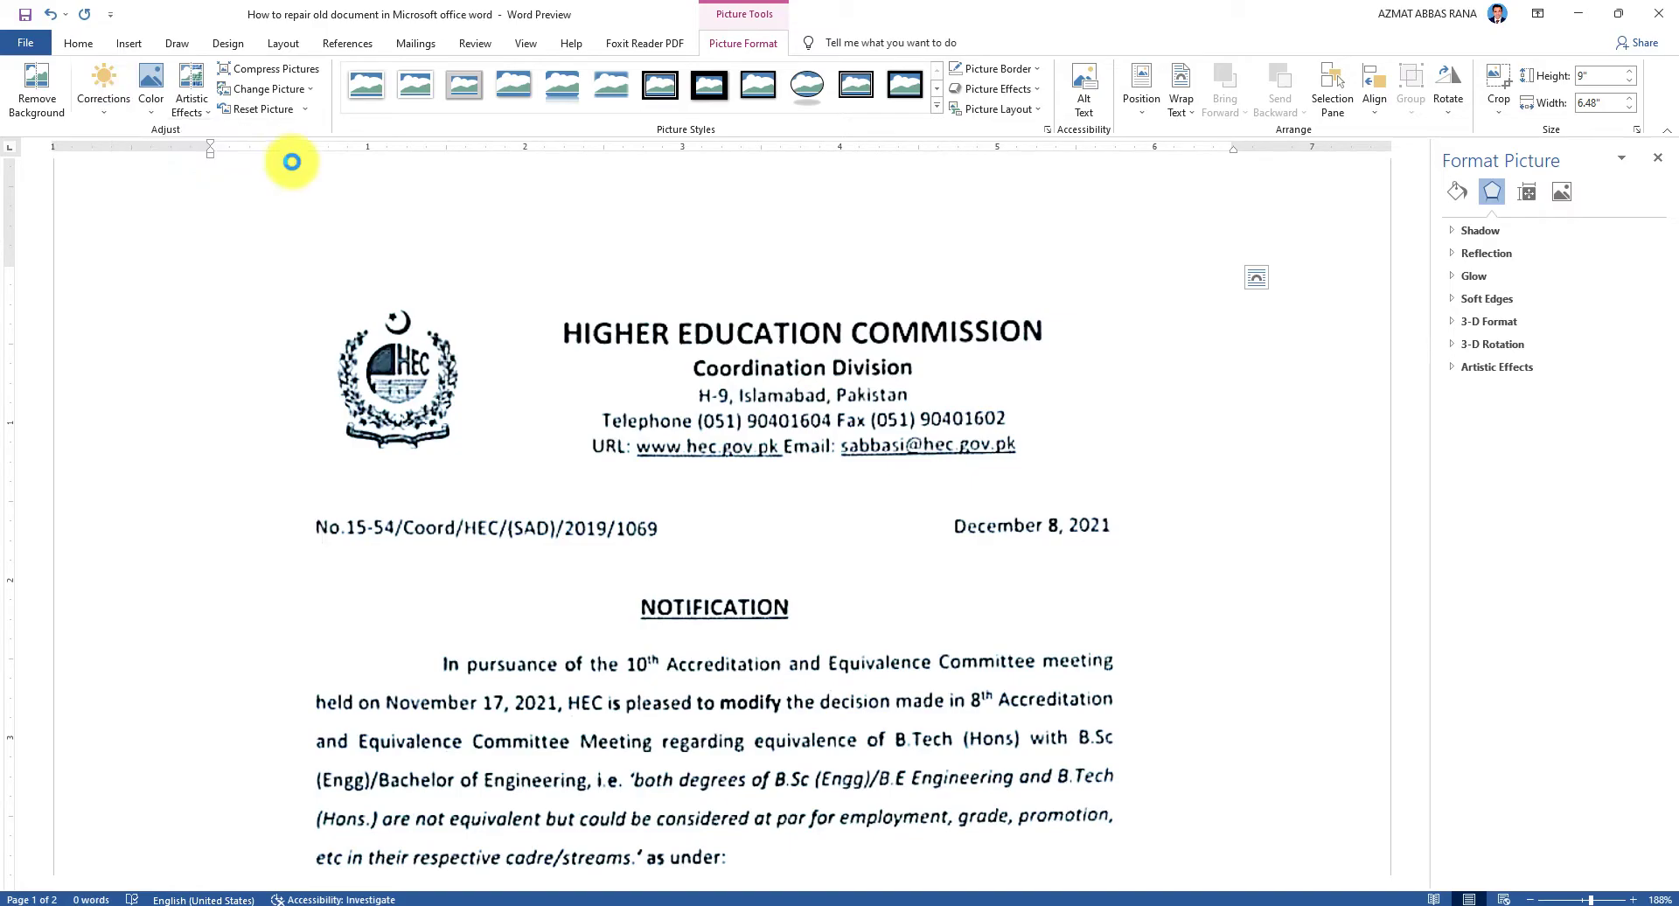
Set the scan's color tone to the Temperature: 11200 K preset.
click(150, 92)
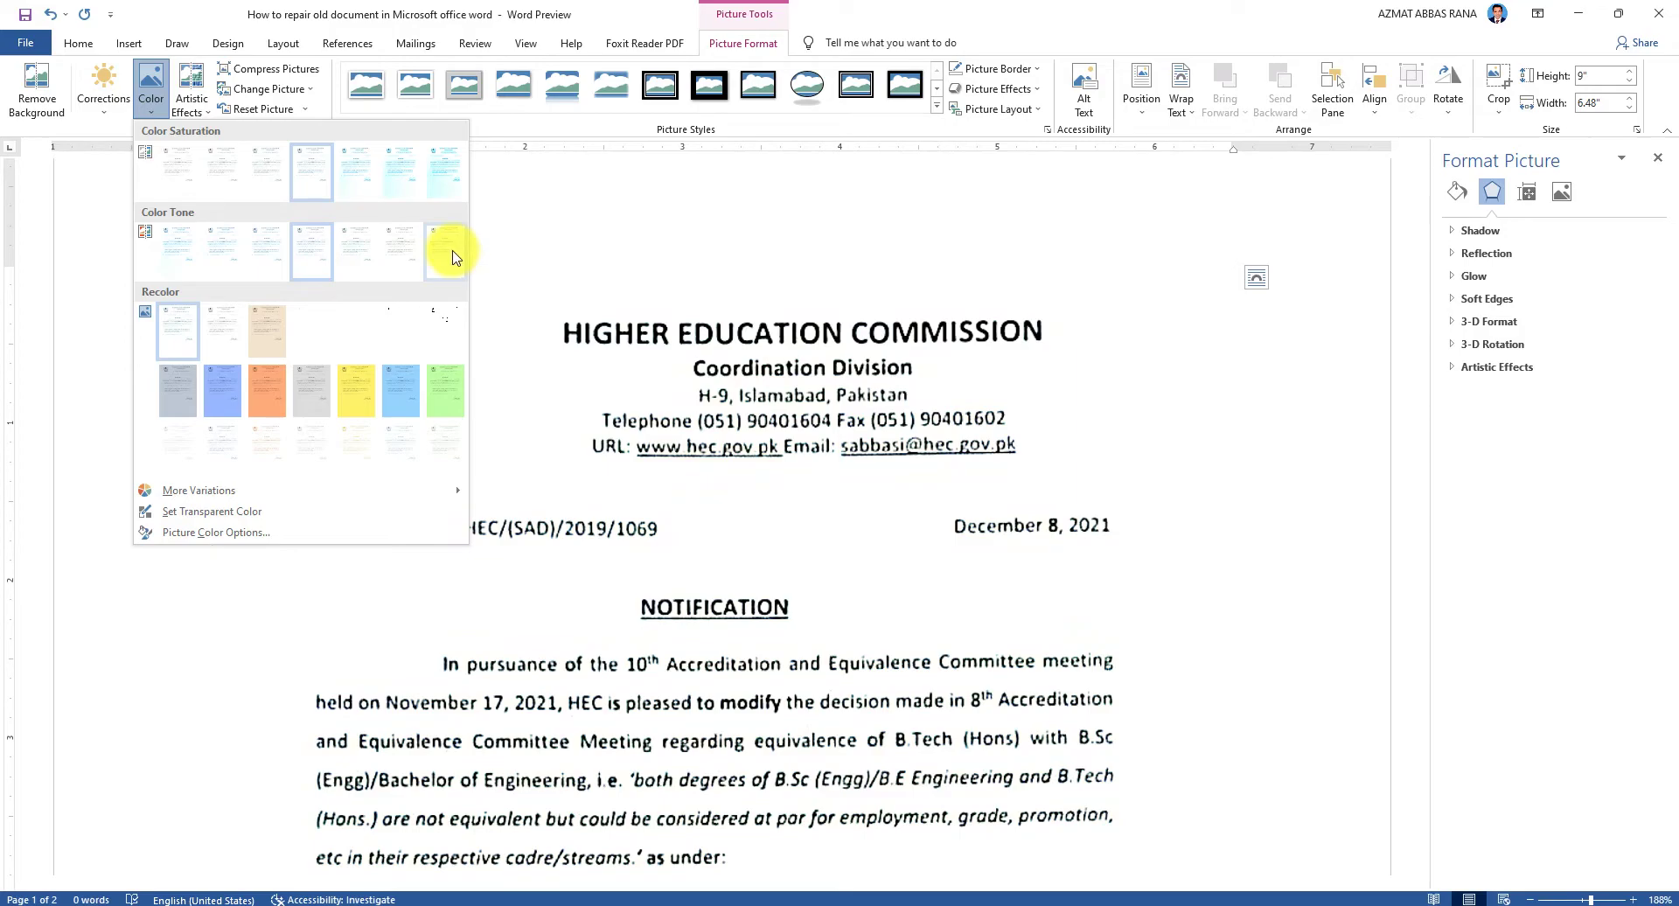
scroll(1058, 555, down, 2)
scroll(1005, 694, up, 2)
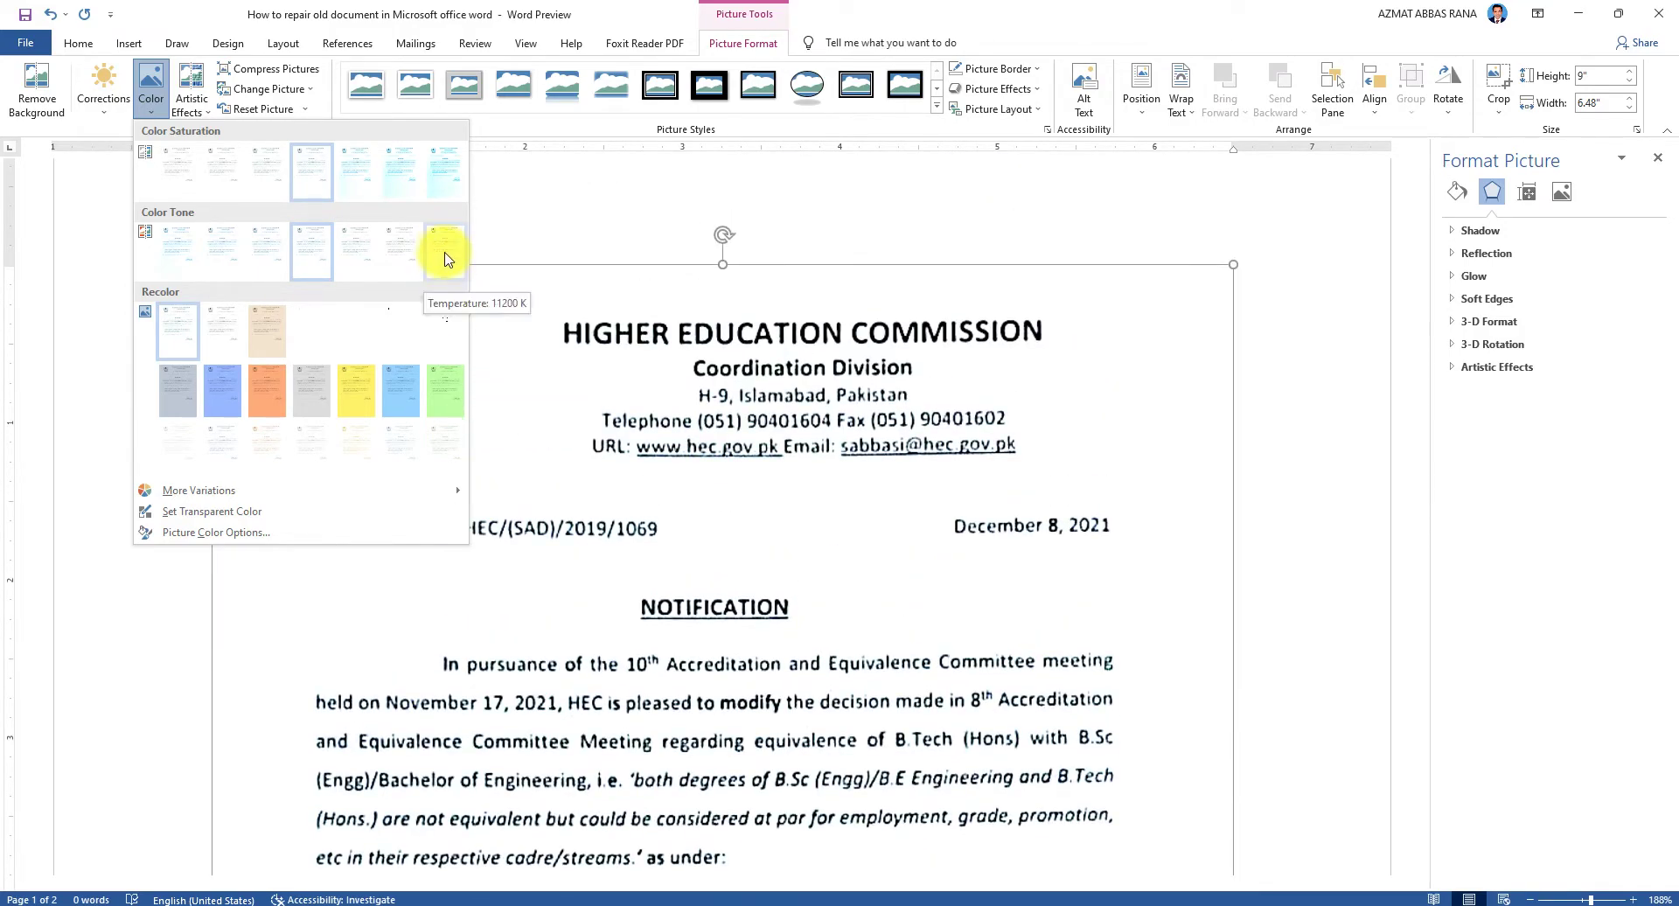
click(884, 733)
scroll(986, 468, down, 1)
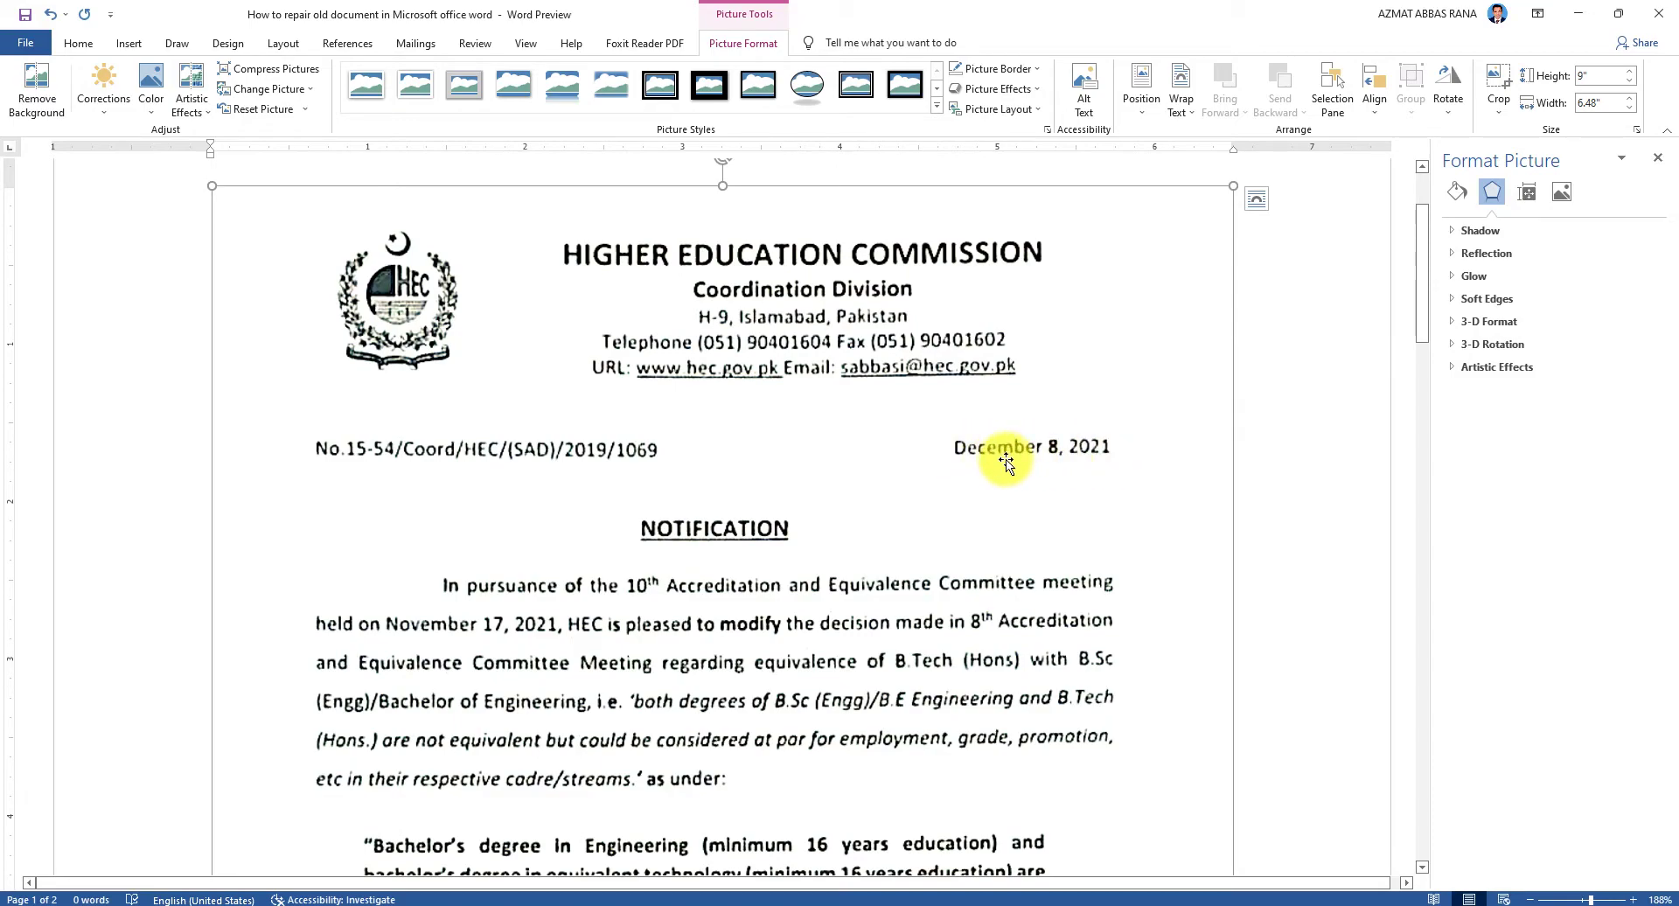
Draw a rectangle about 1.33" wide and 0.41" high over the date in the letter.
click(127, 44)
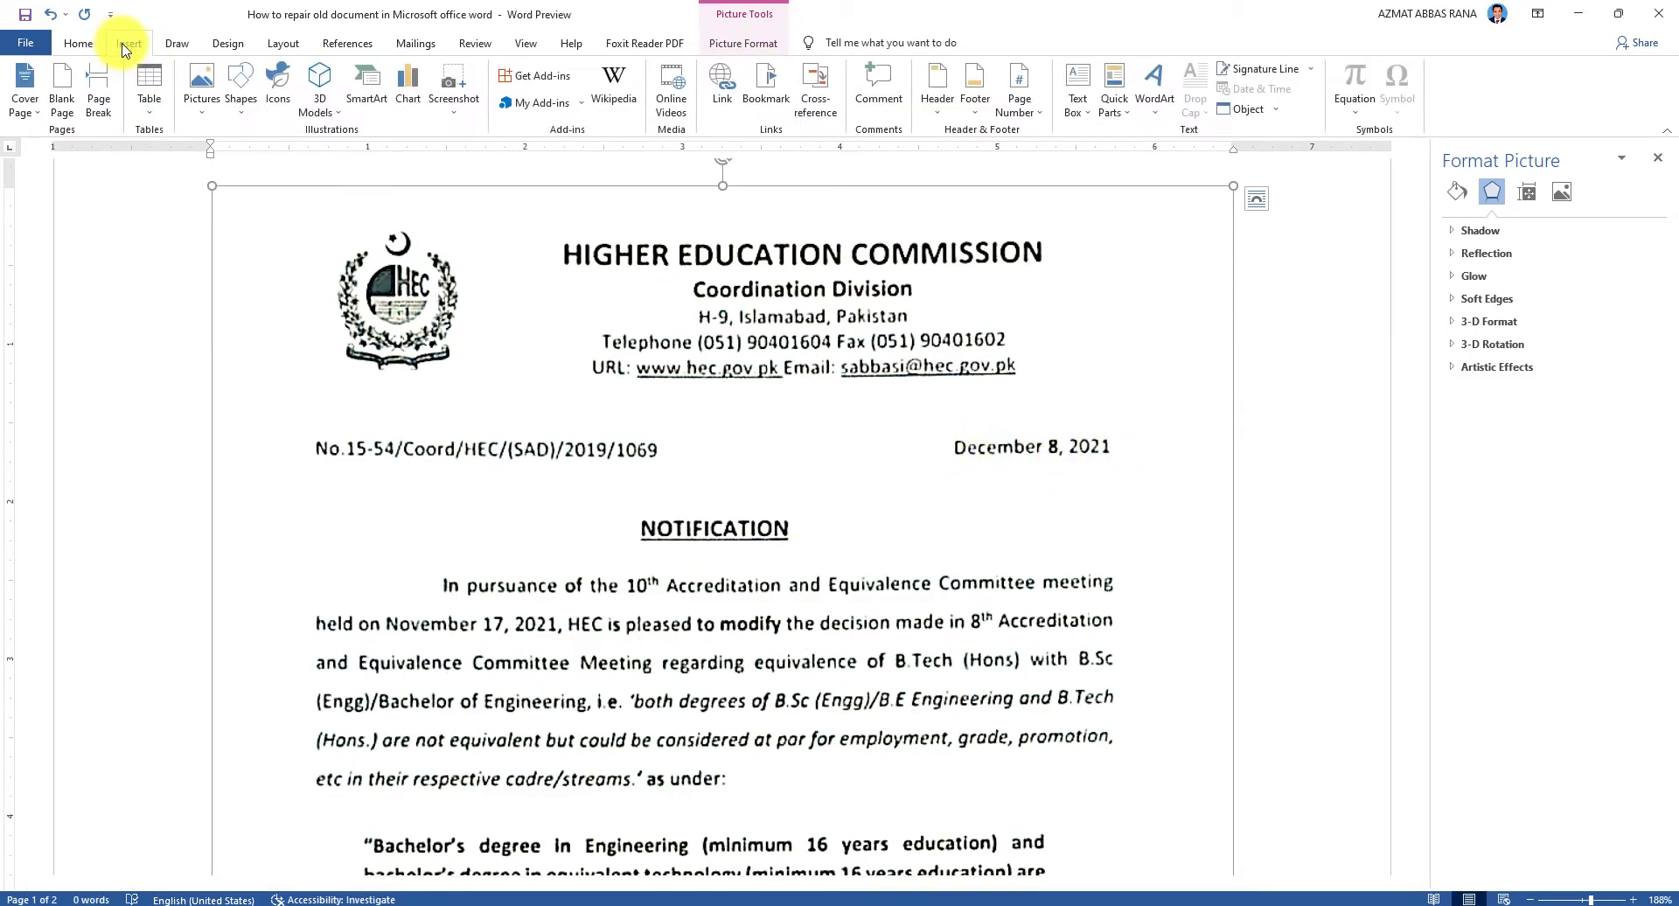
click(240, 98)
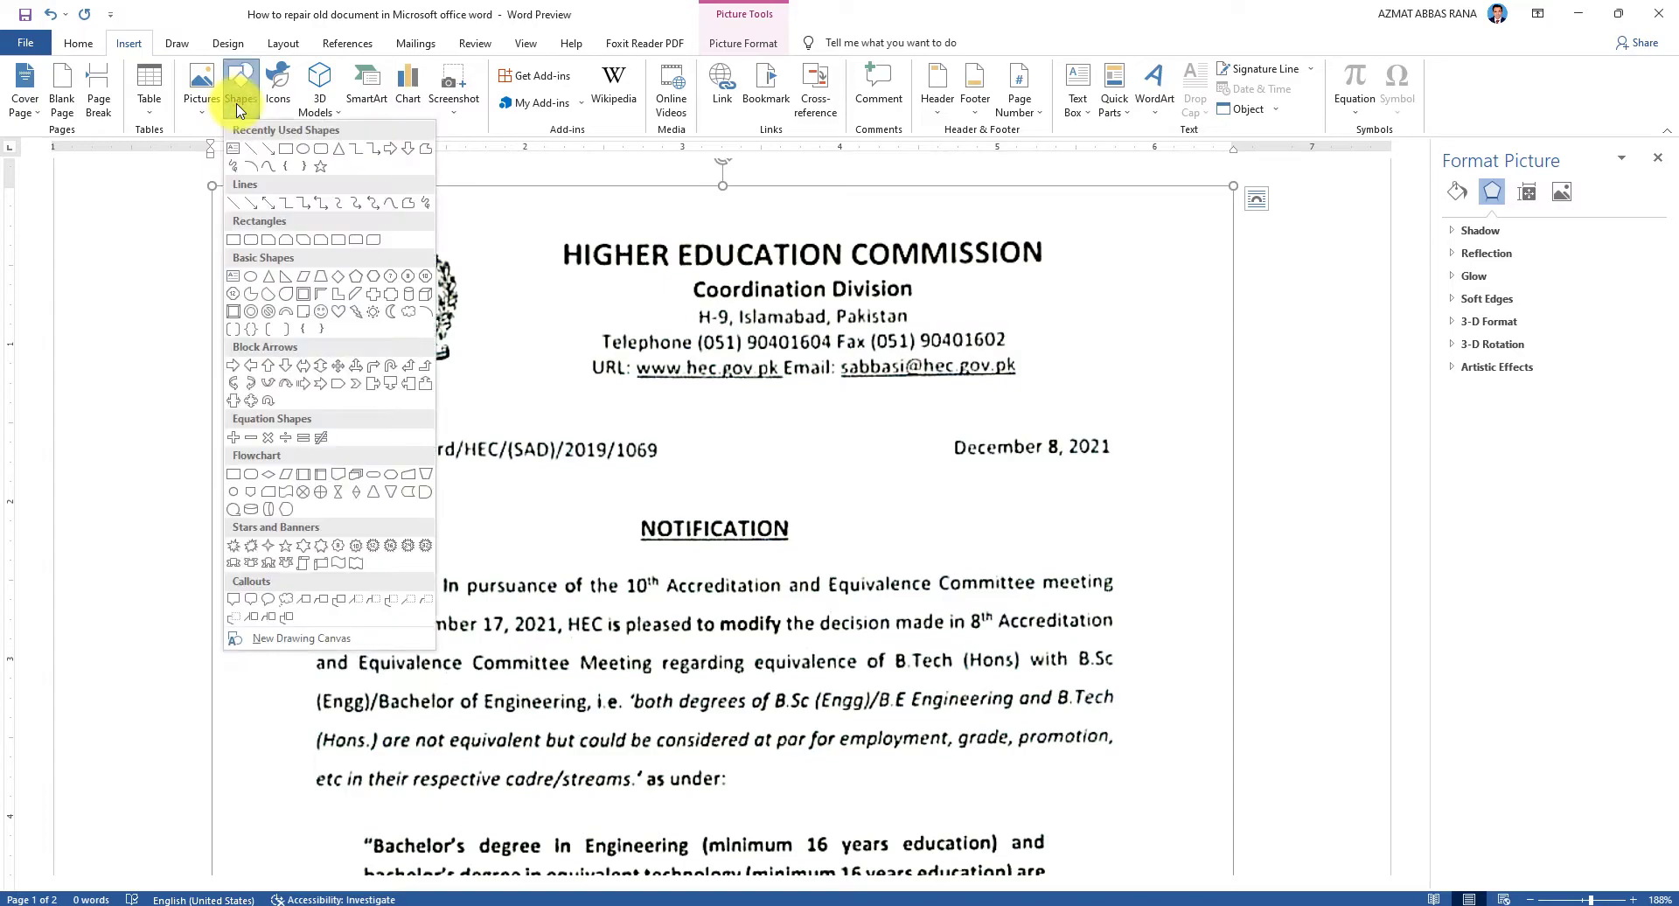
click(286, 149)
drag(931, 424, 1140, 487)
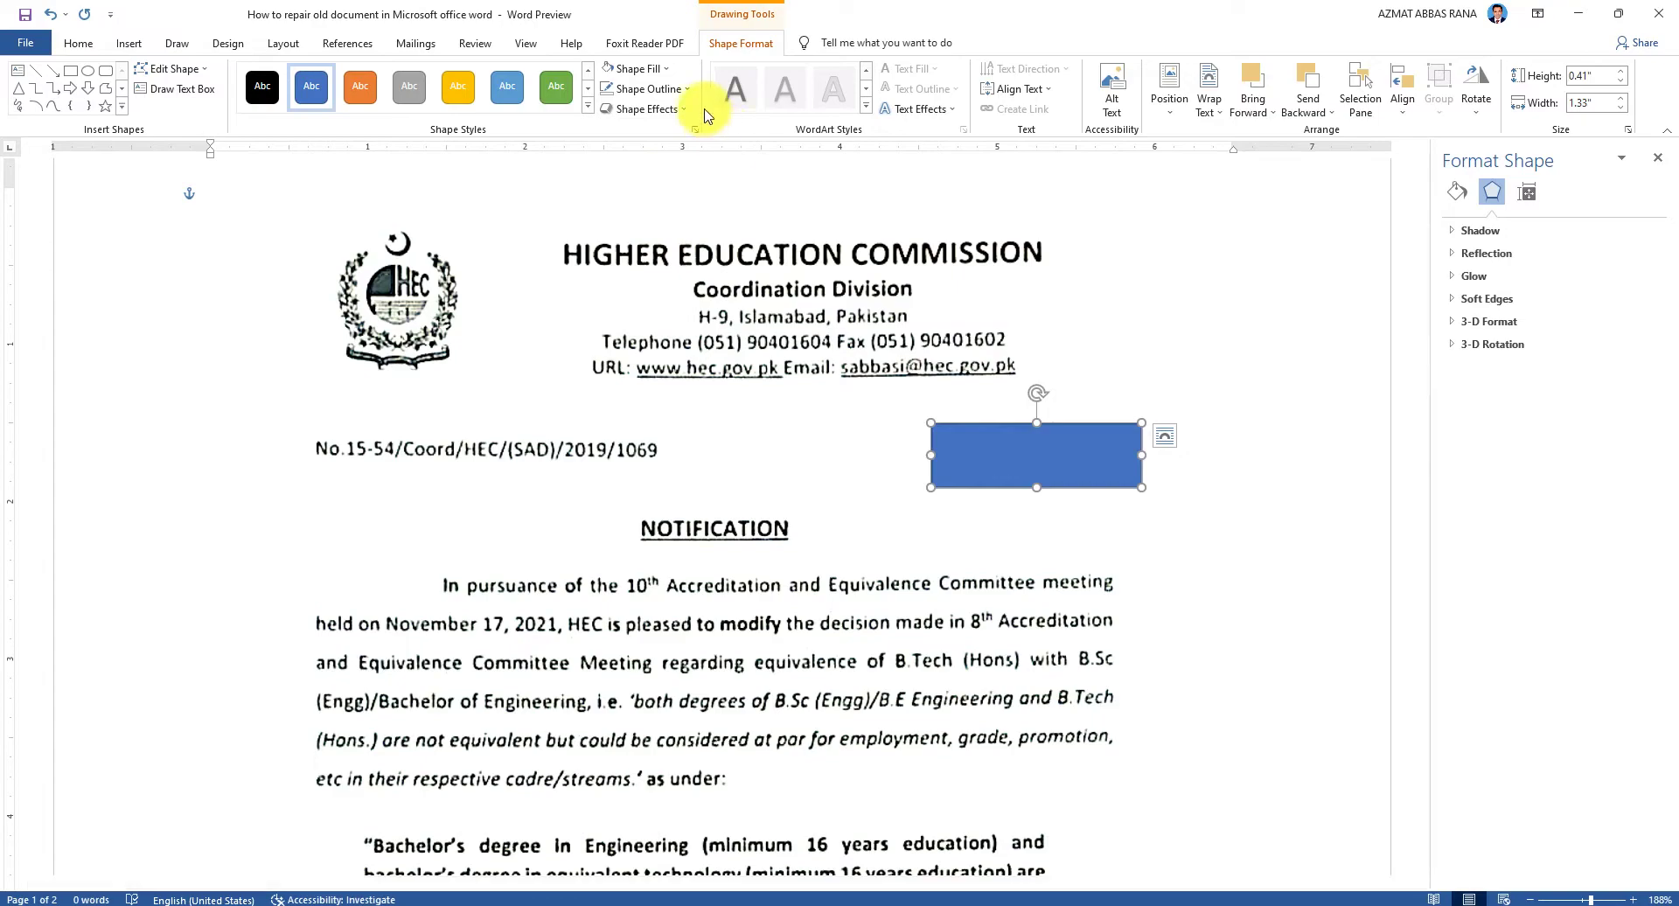
Give the rectangle over the date a white fill and no outline.
click(647, 68)
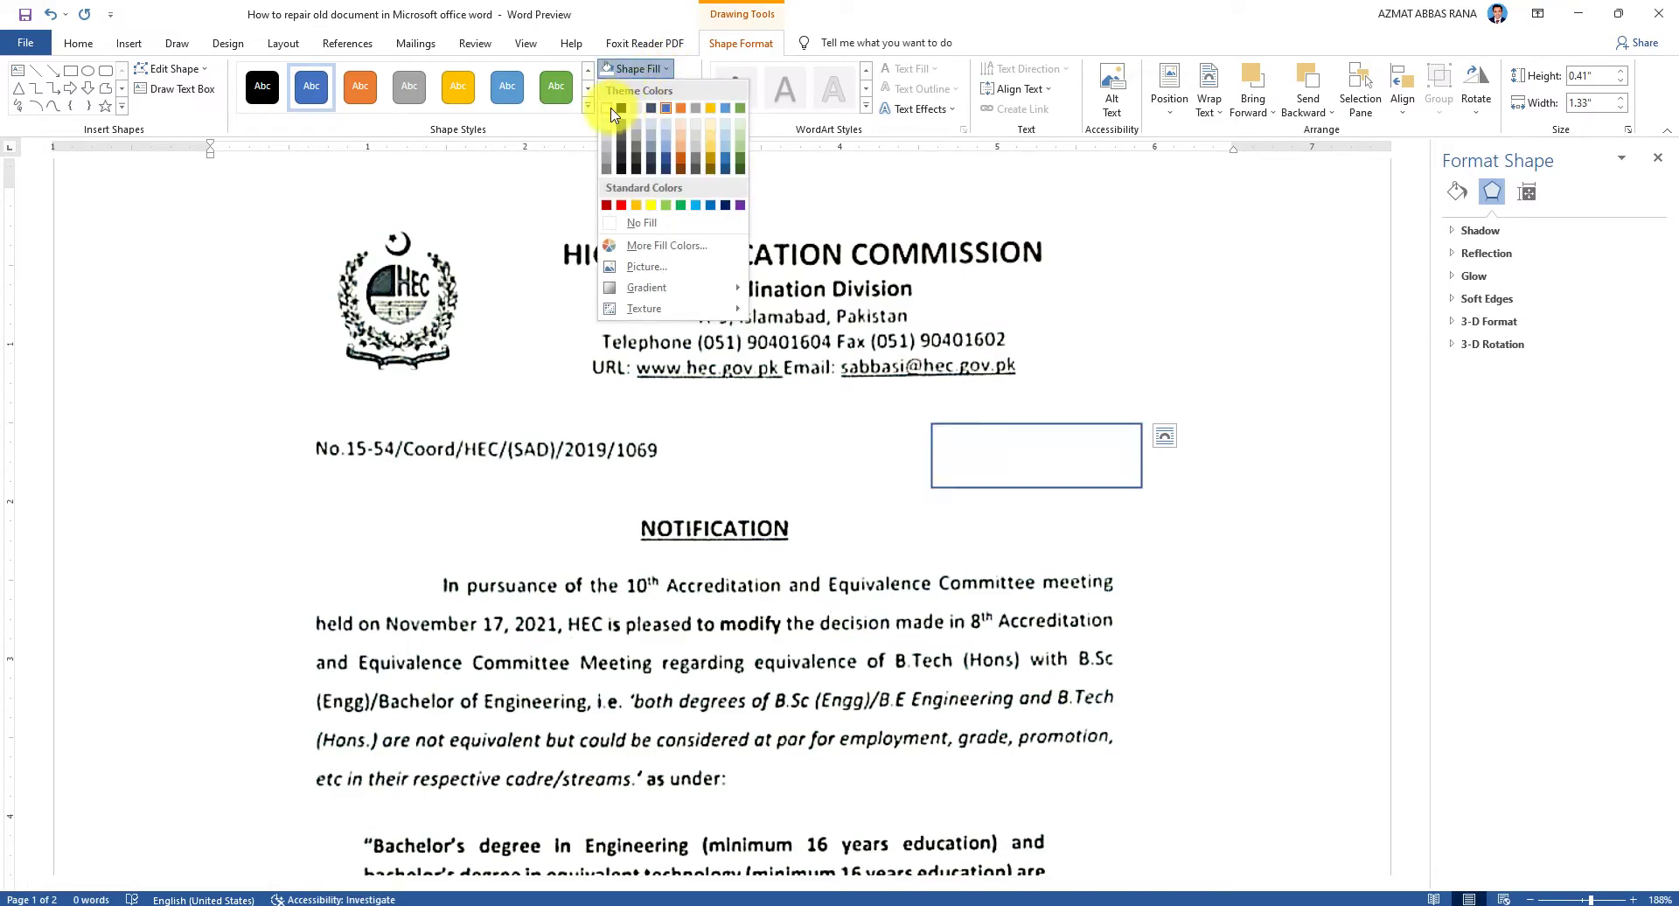
click(610, 110)
click(639, 88)
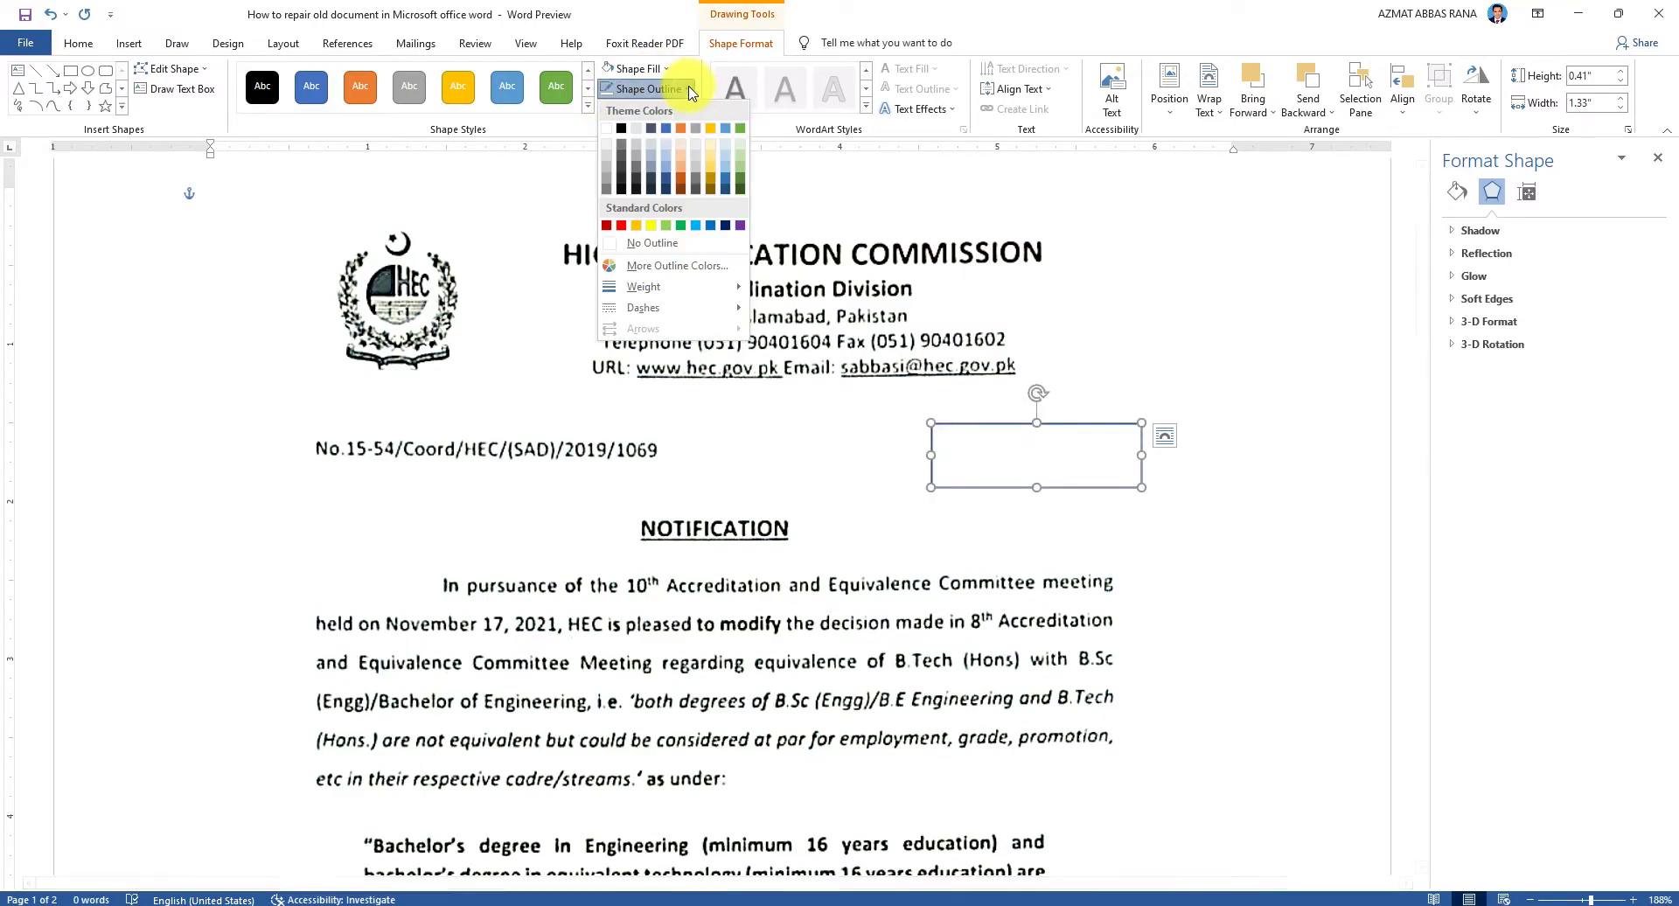
click(652, 247)
click(959, 480)
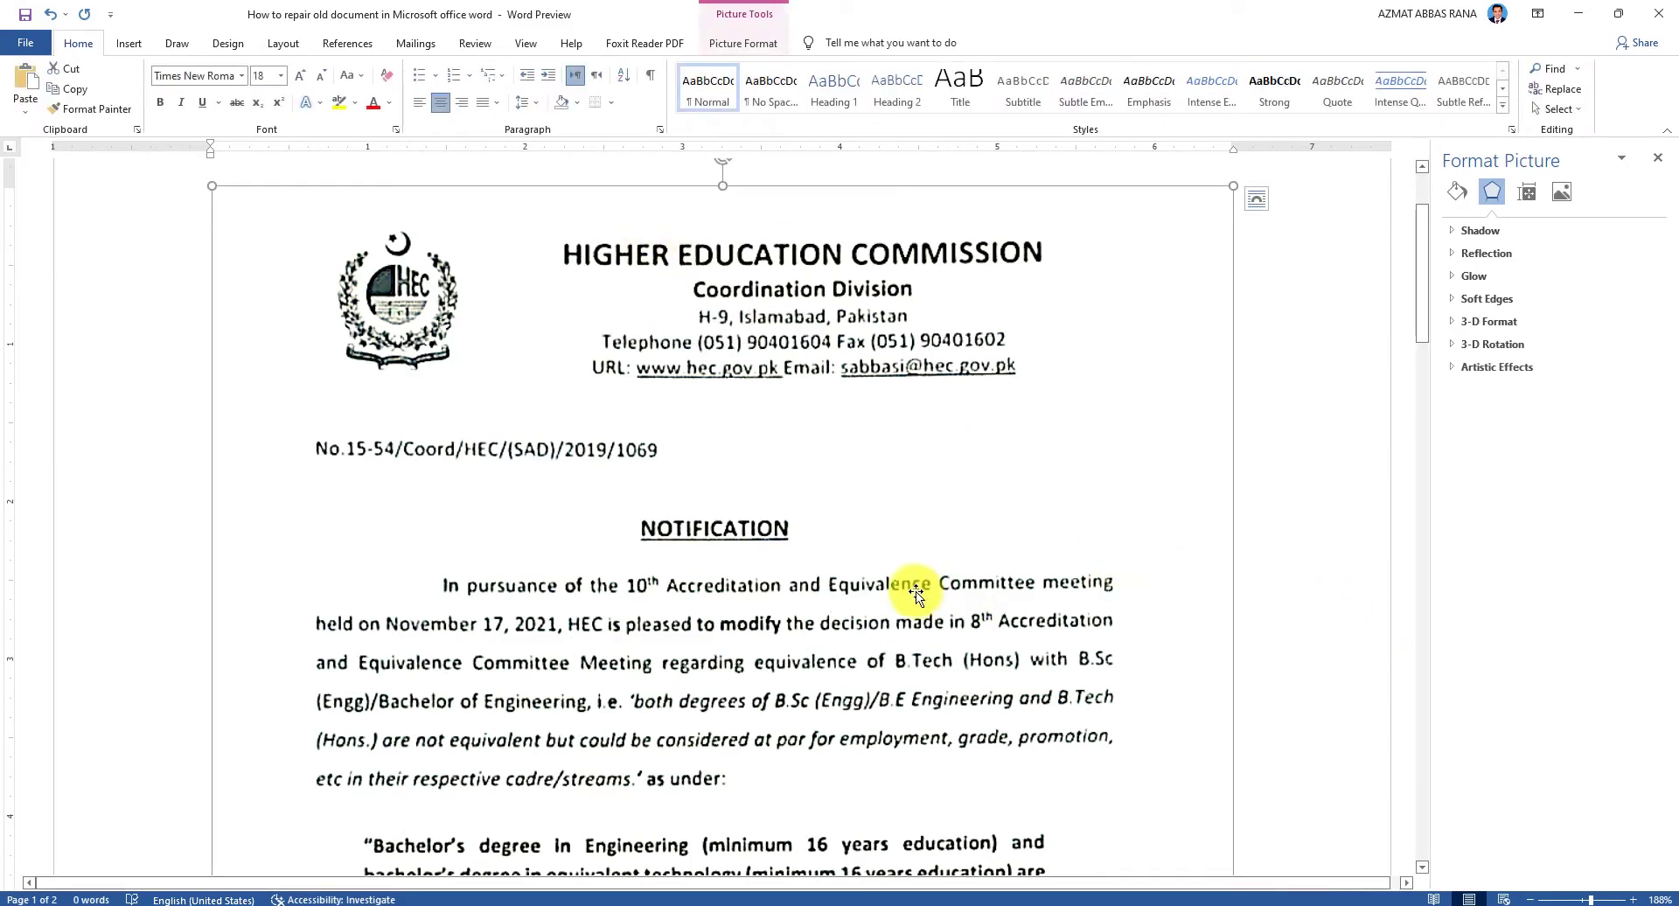
Draw a rectangle about 3.92" wide and 0.37" high over the paragraph 02 line of the letter.
scroll(913, 600, down, 3)
scroll(913, 600, down, 3)
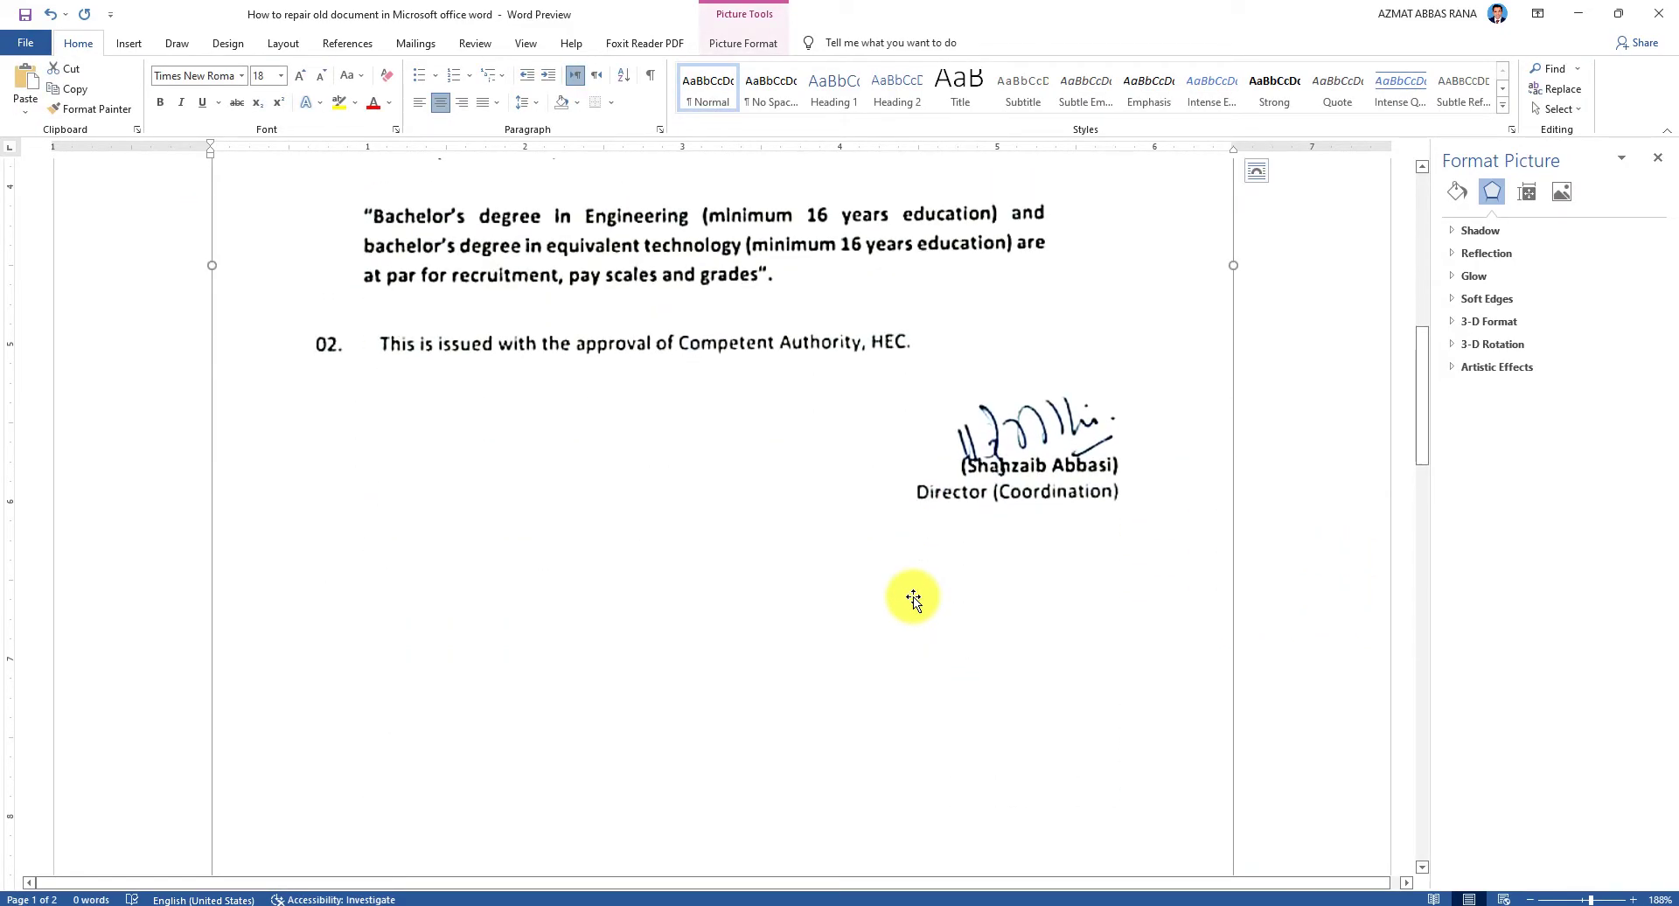
scroll(913, 600, up, 2)
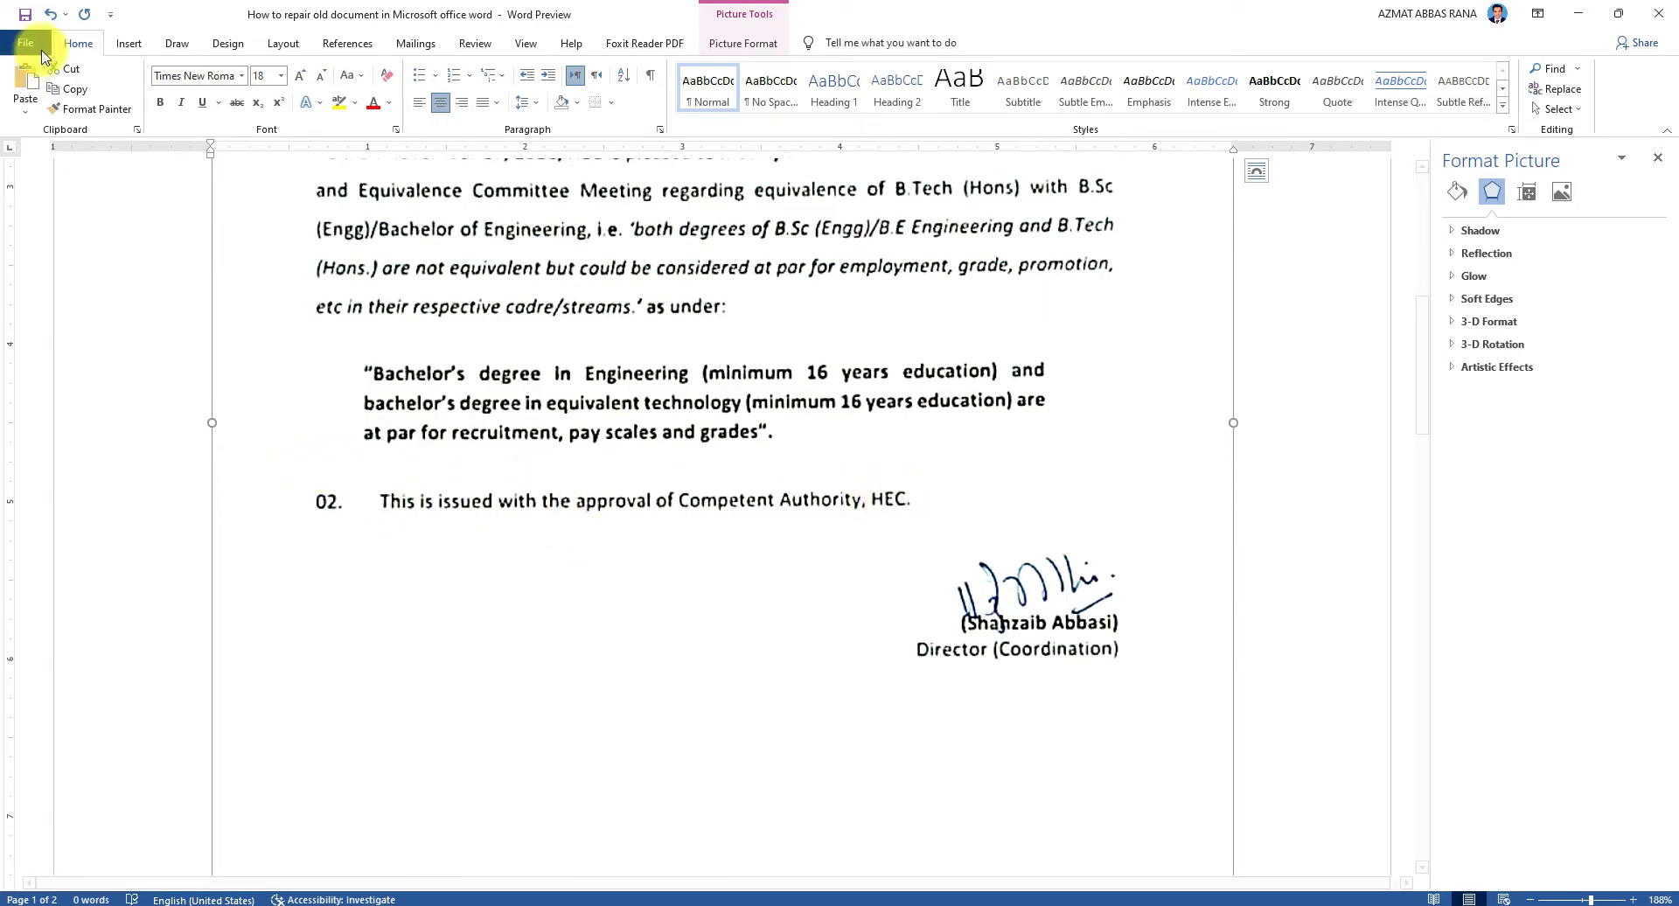
click(129, 43)
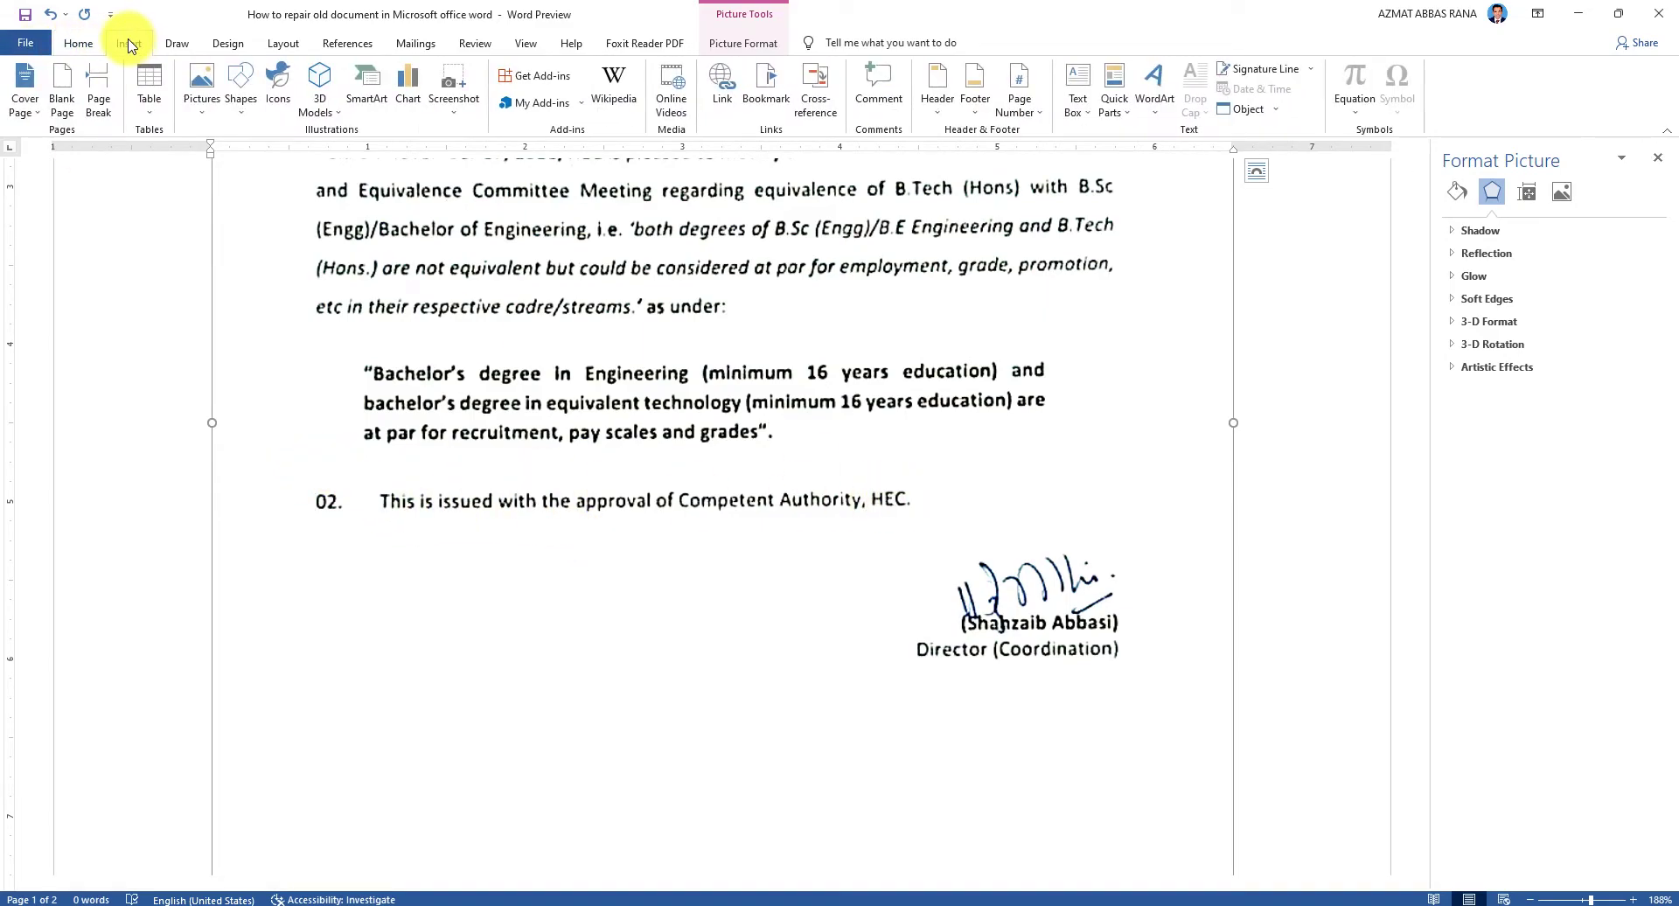
click(240, 98)
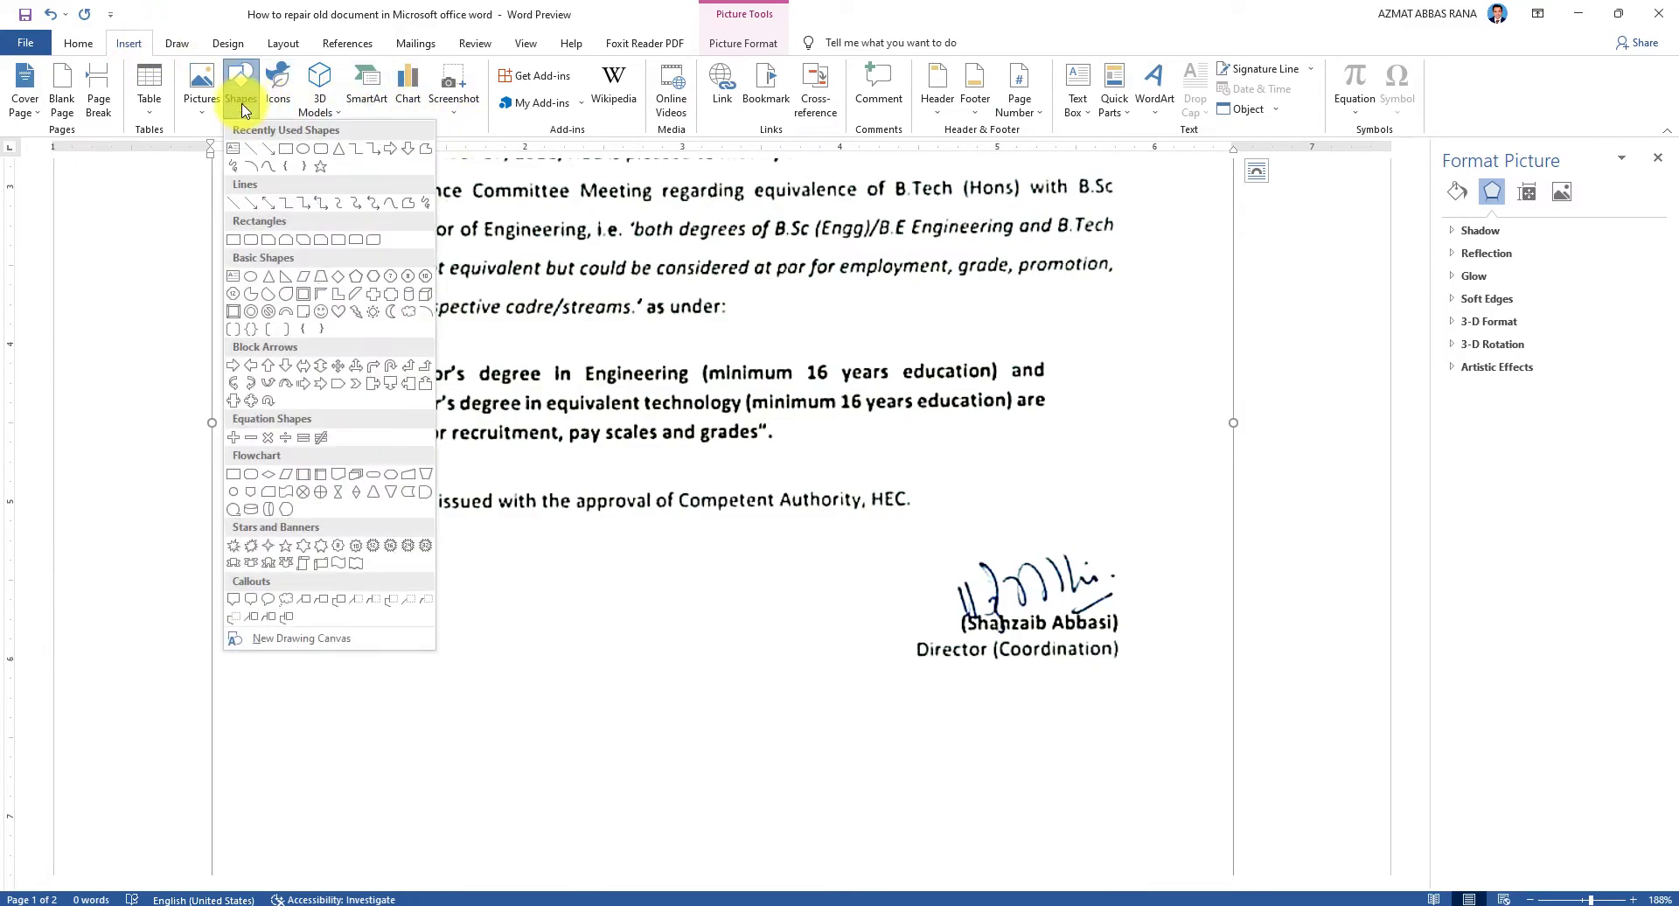
click(287, 152)
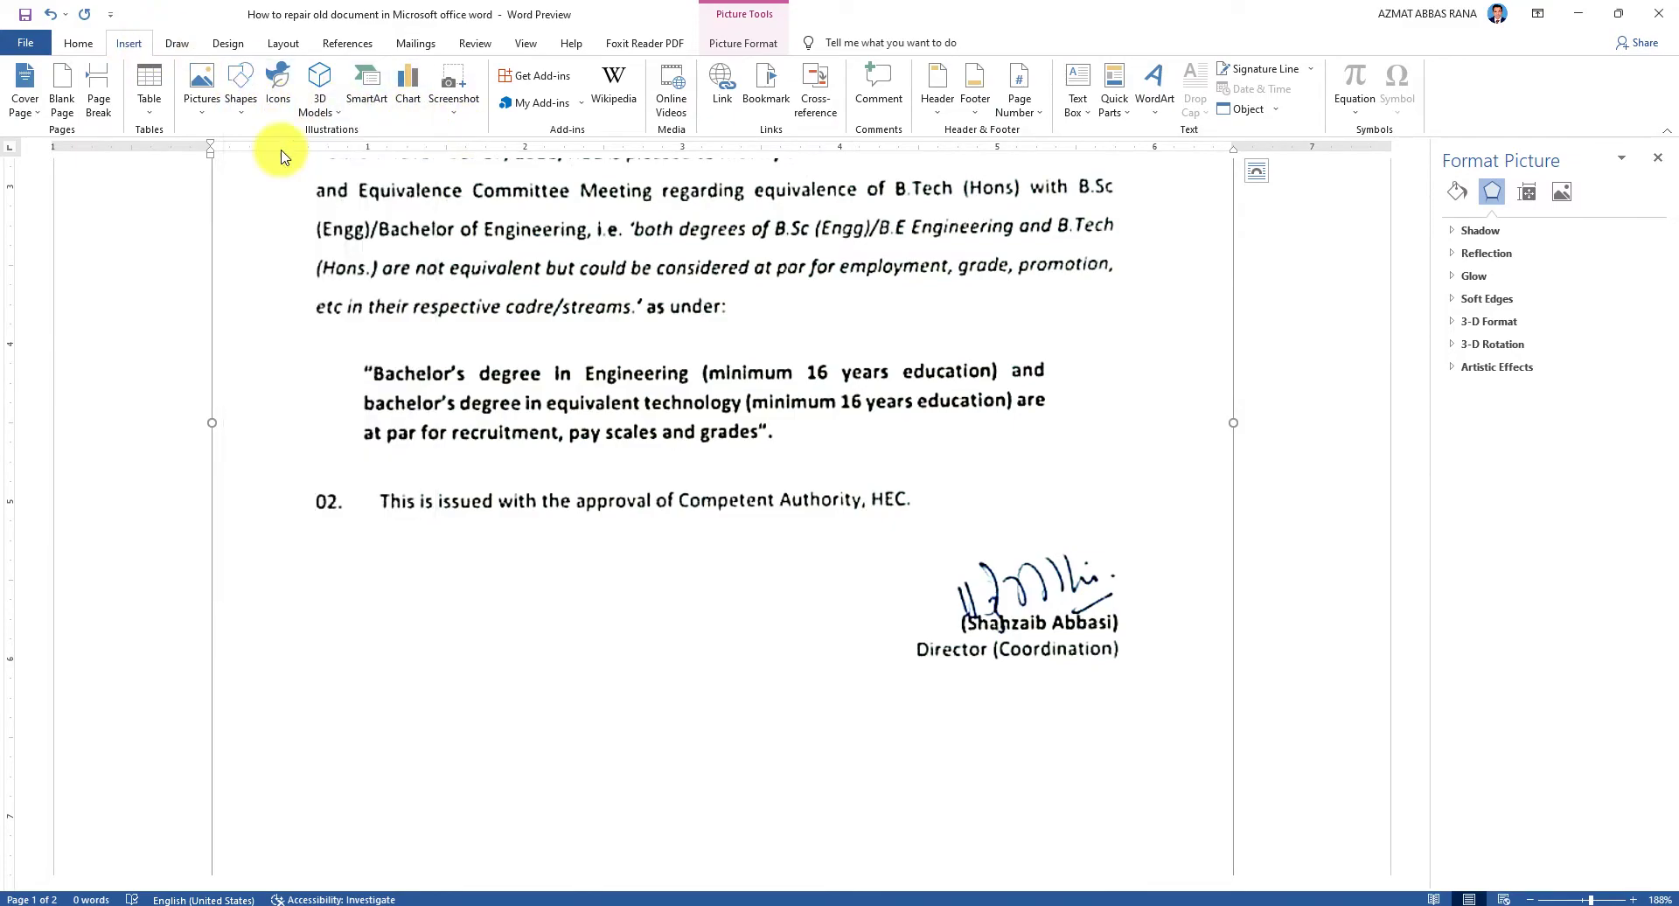
drag(307, 466, 926, 525)
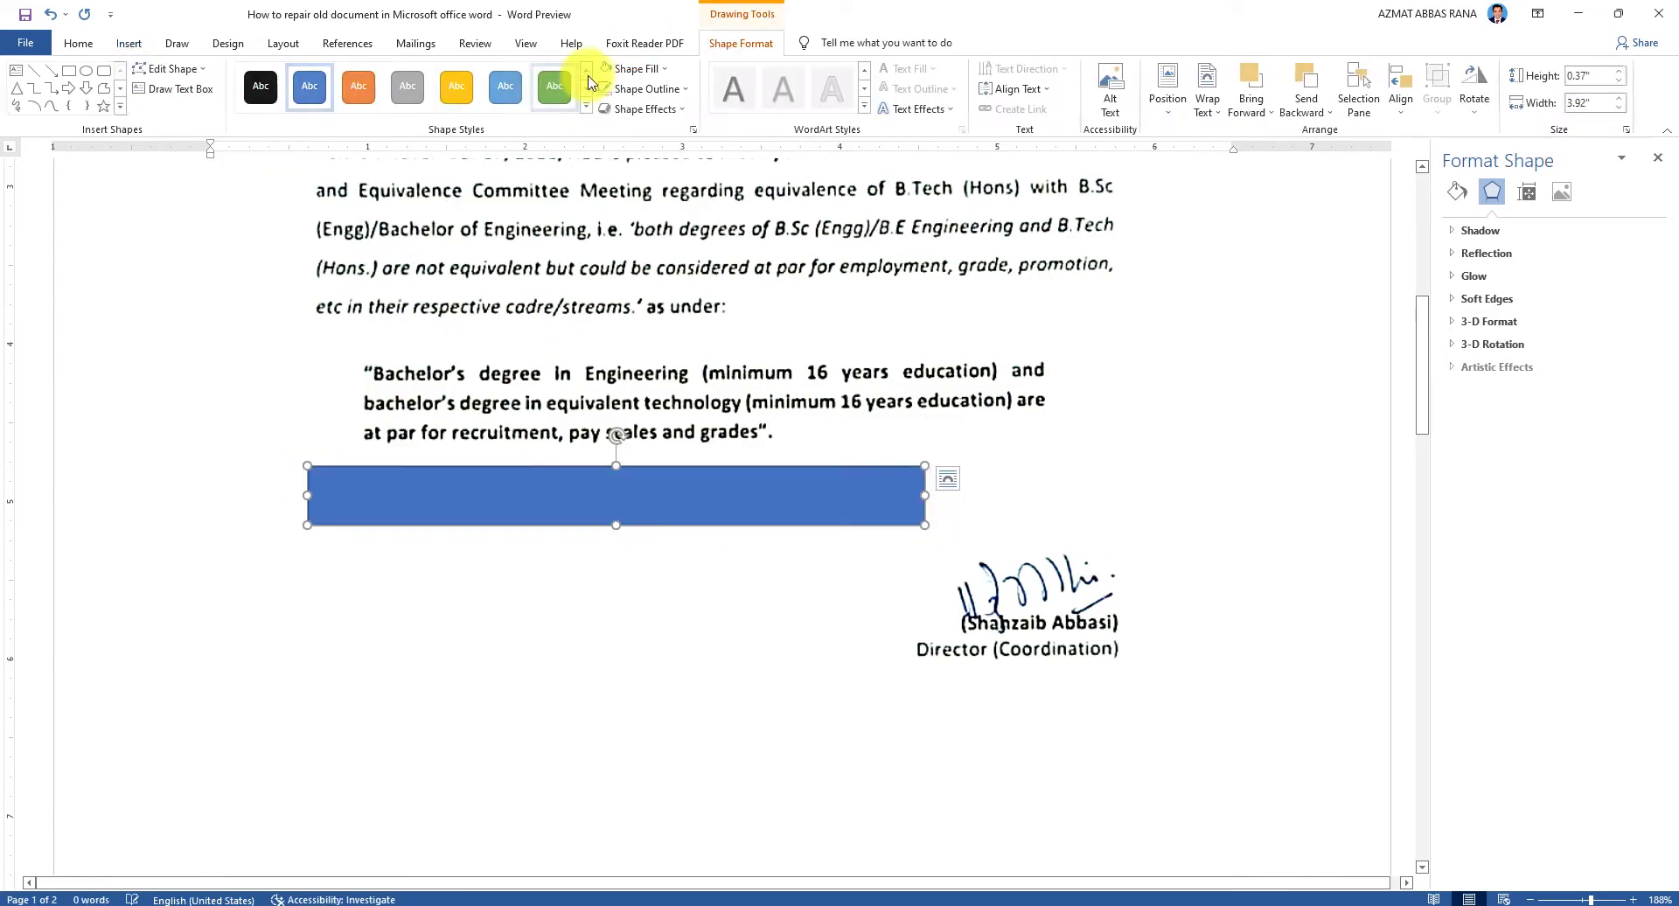
Fill the rectangle over the paragraph 02 line with white and remove its outline.
click(665, 73)
key(Escape)
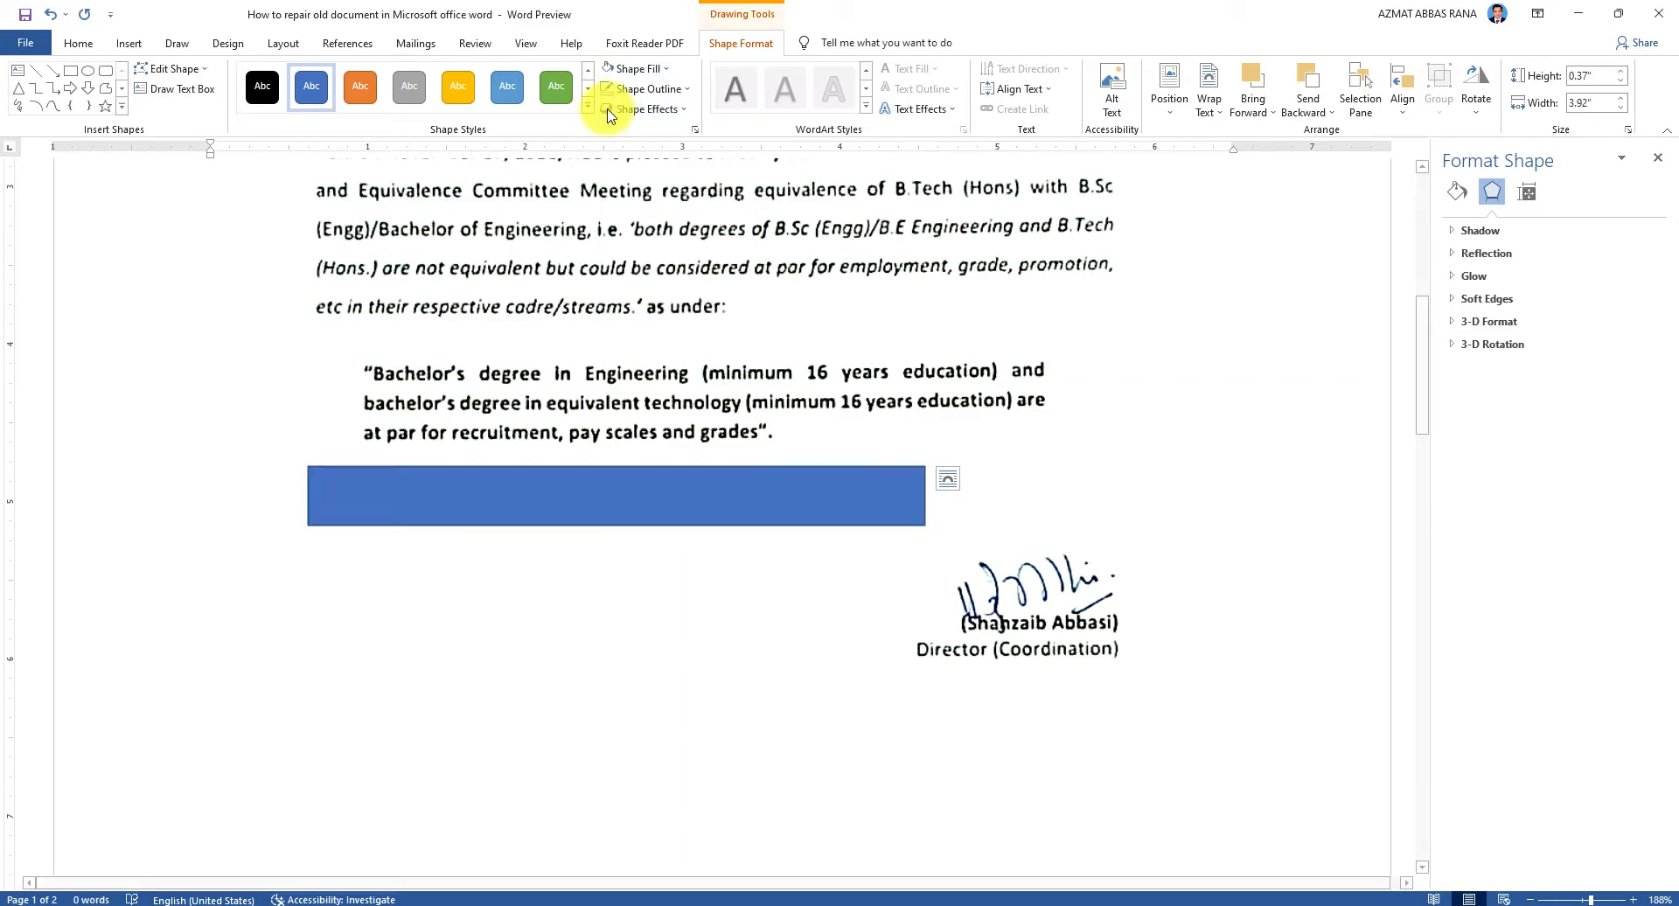
click(647, 88)
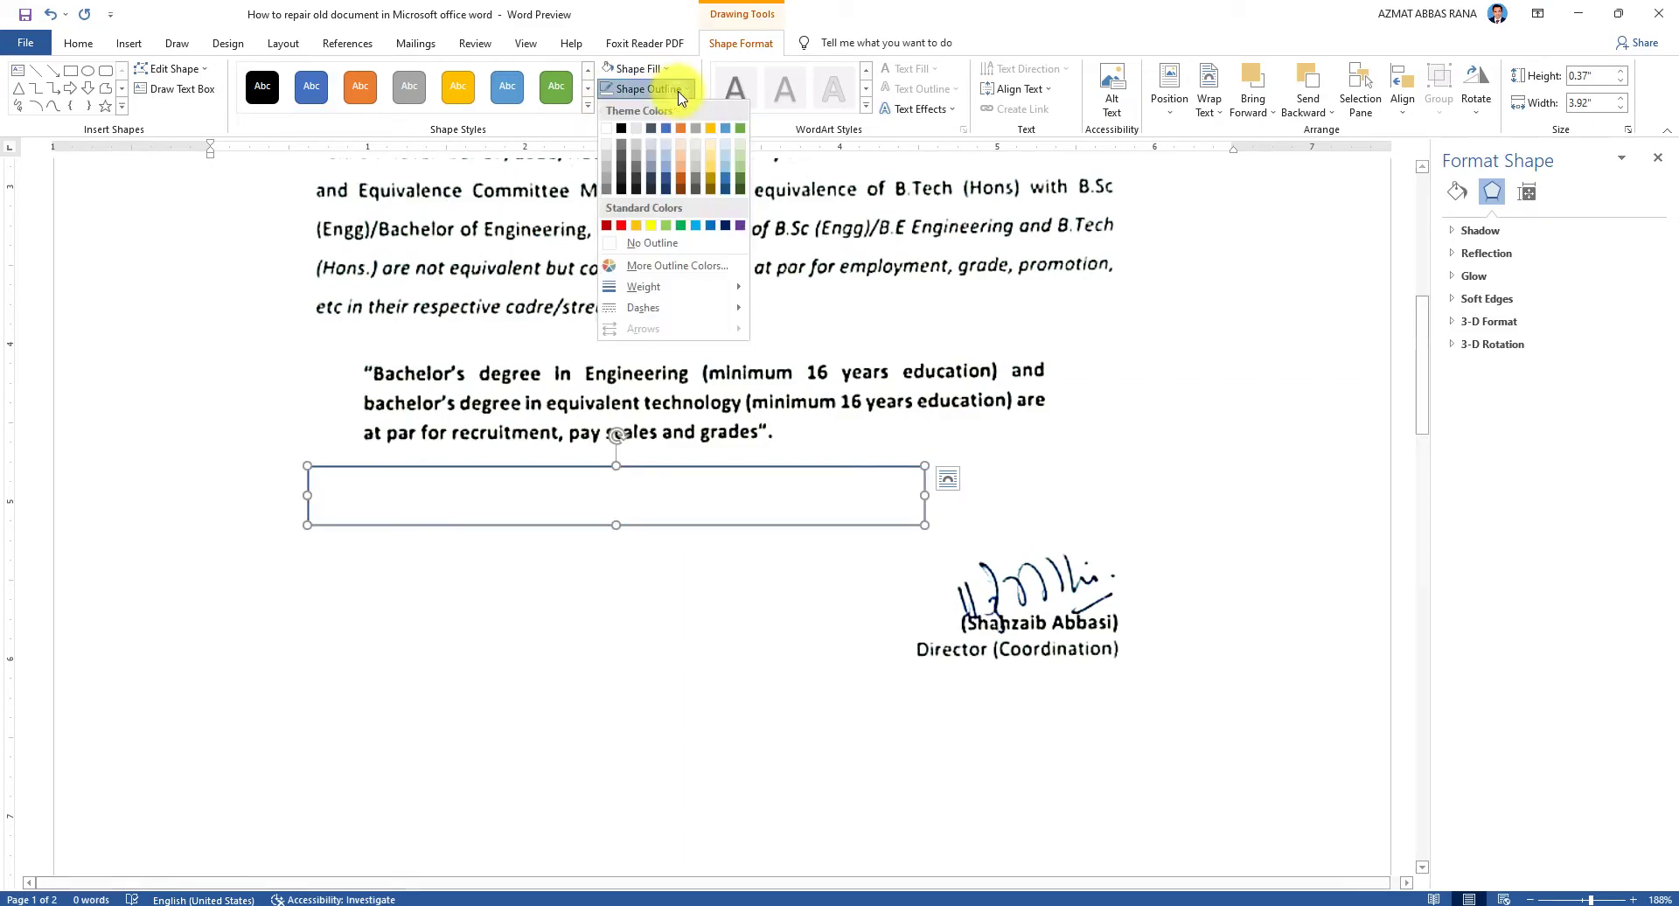
click(651, 243)
click(691, 665)
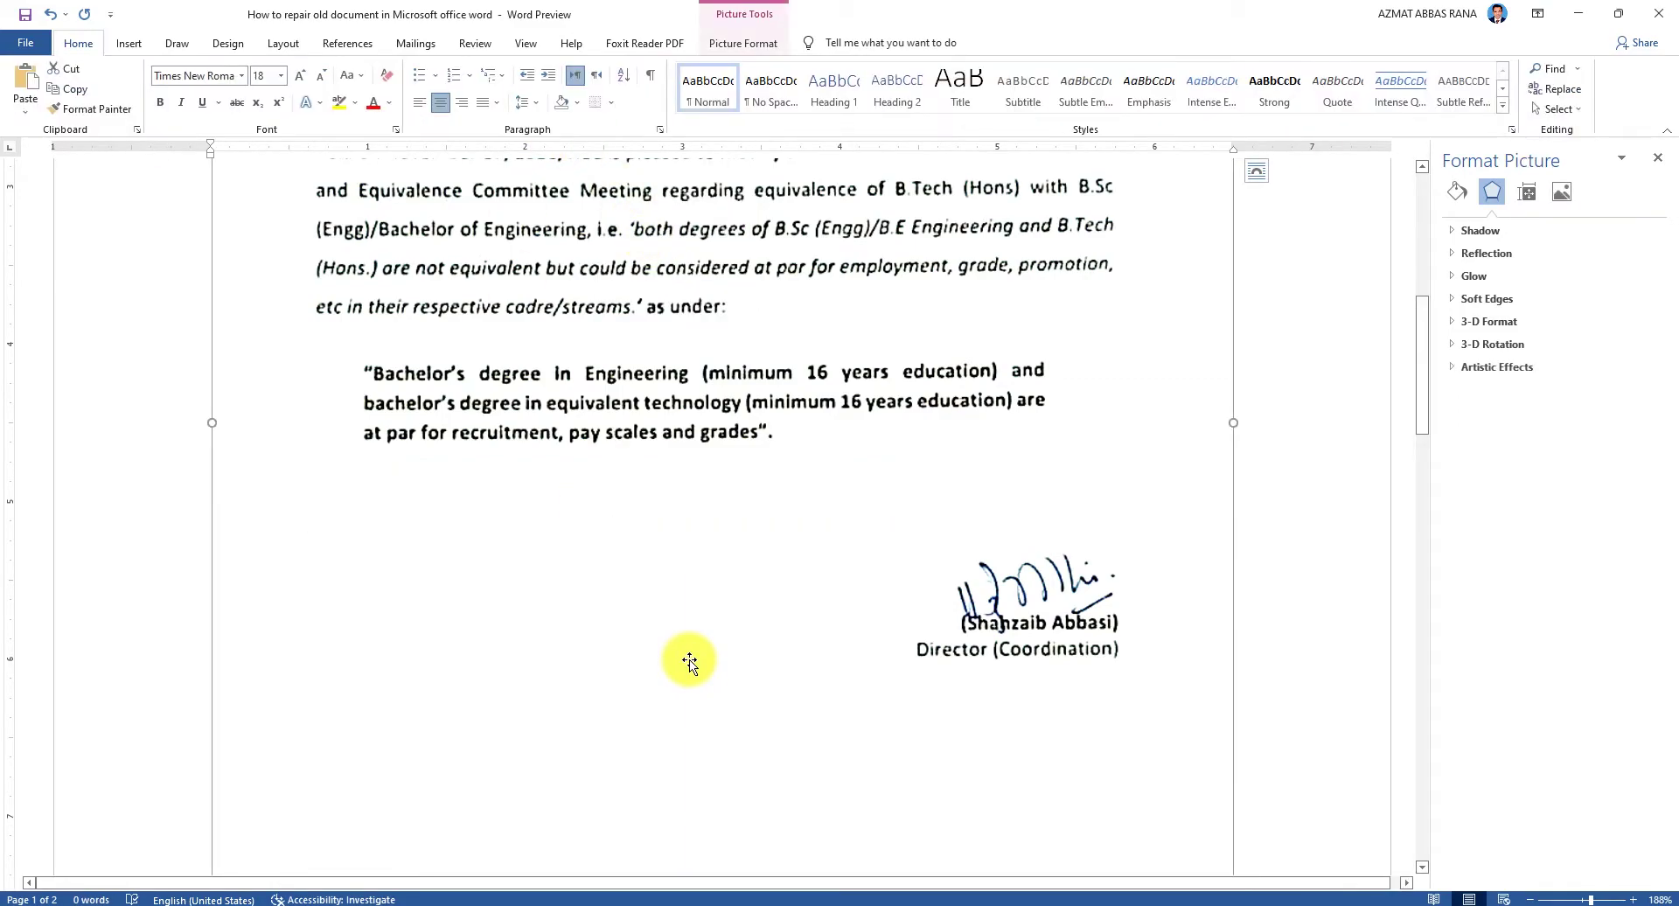
Look over the covered letter, minimize the document and refresh the desktop.
scroll(690, 662, up, 8)
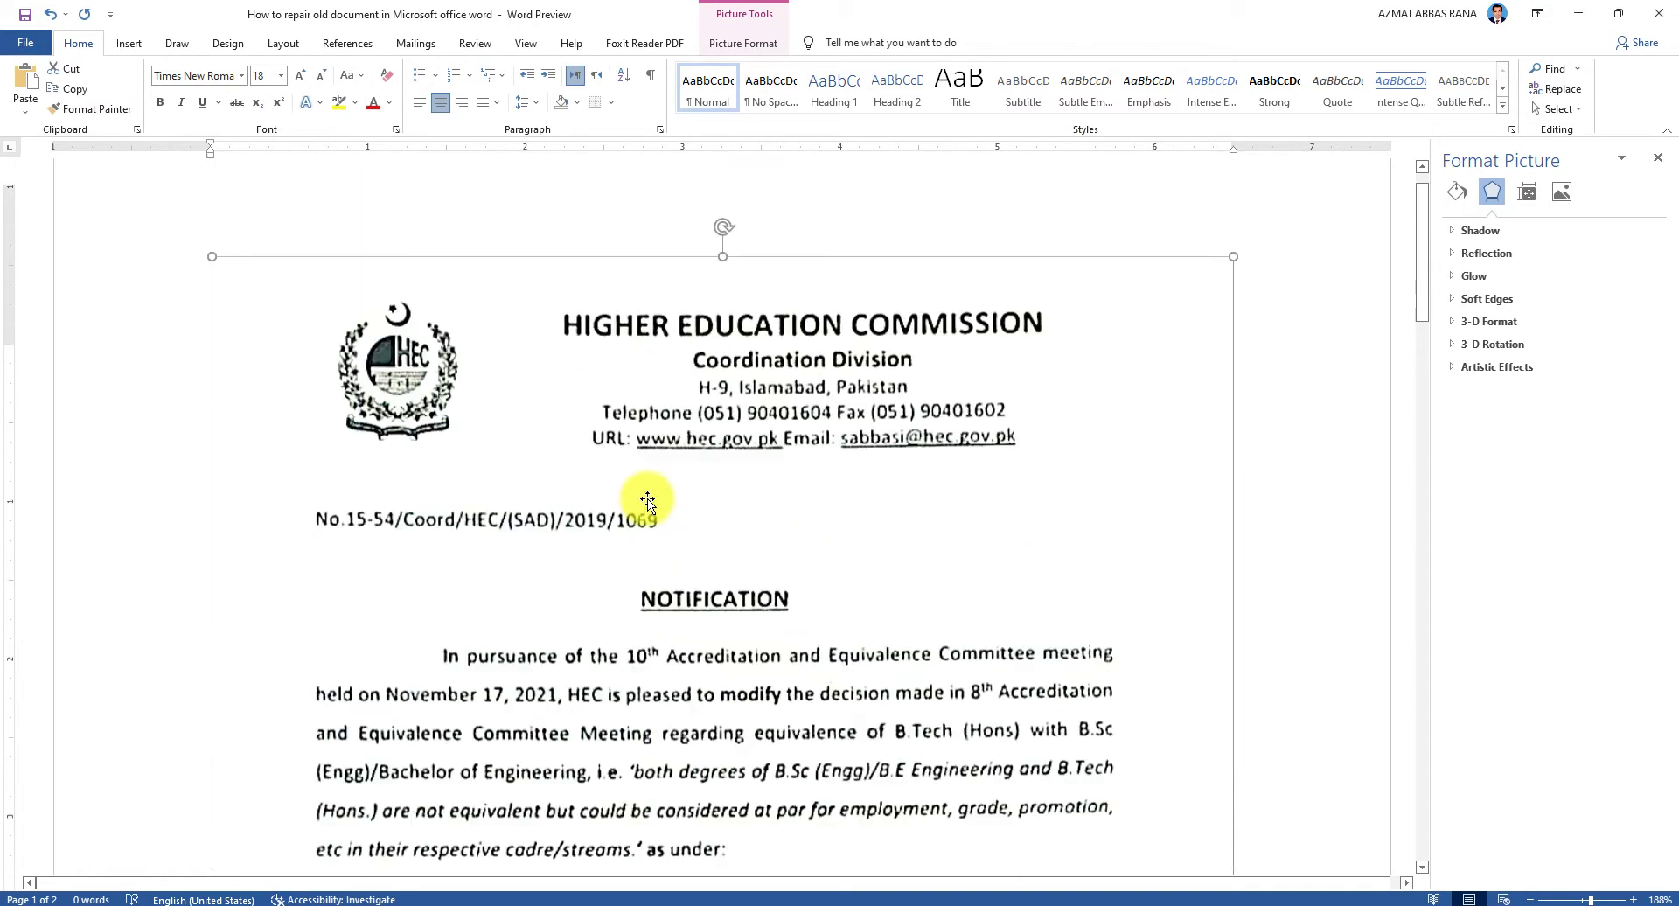
scroll(647, 502, down, 10)
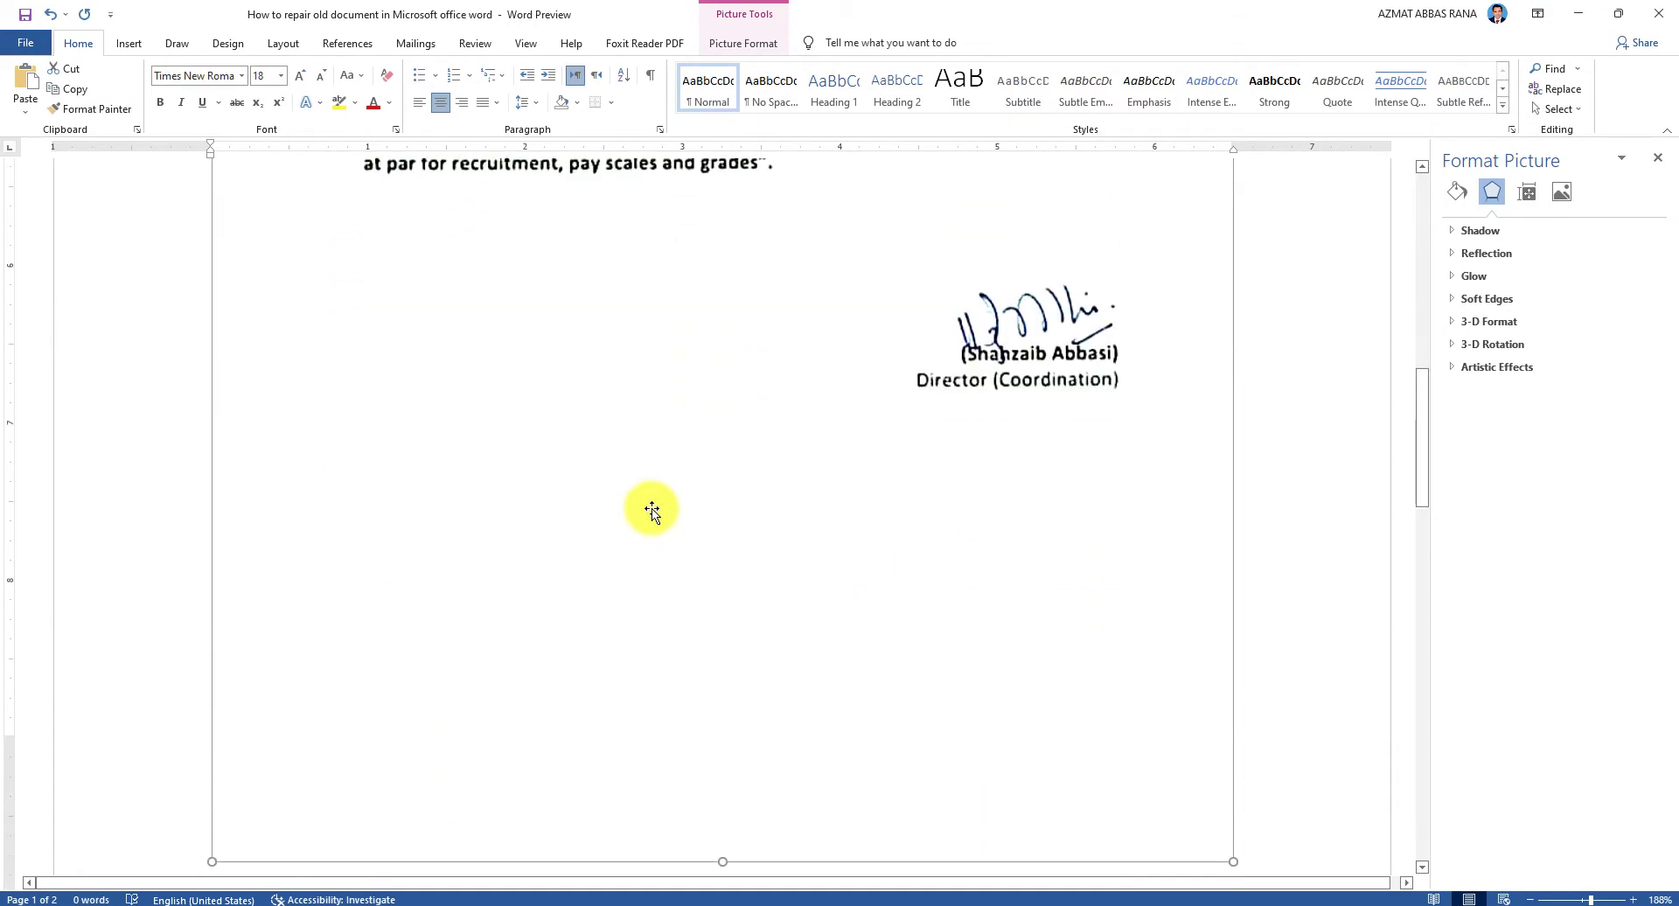
scroll(652, 510, up, 8)
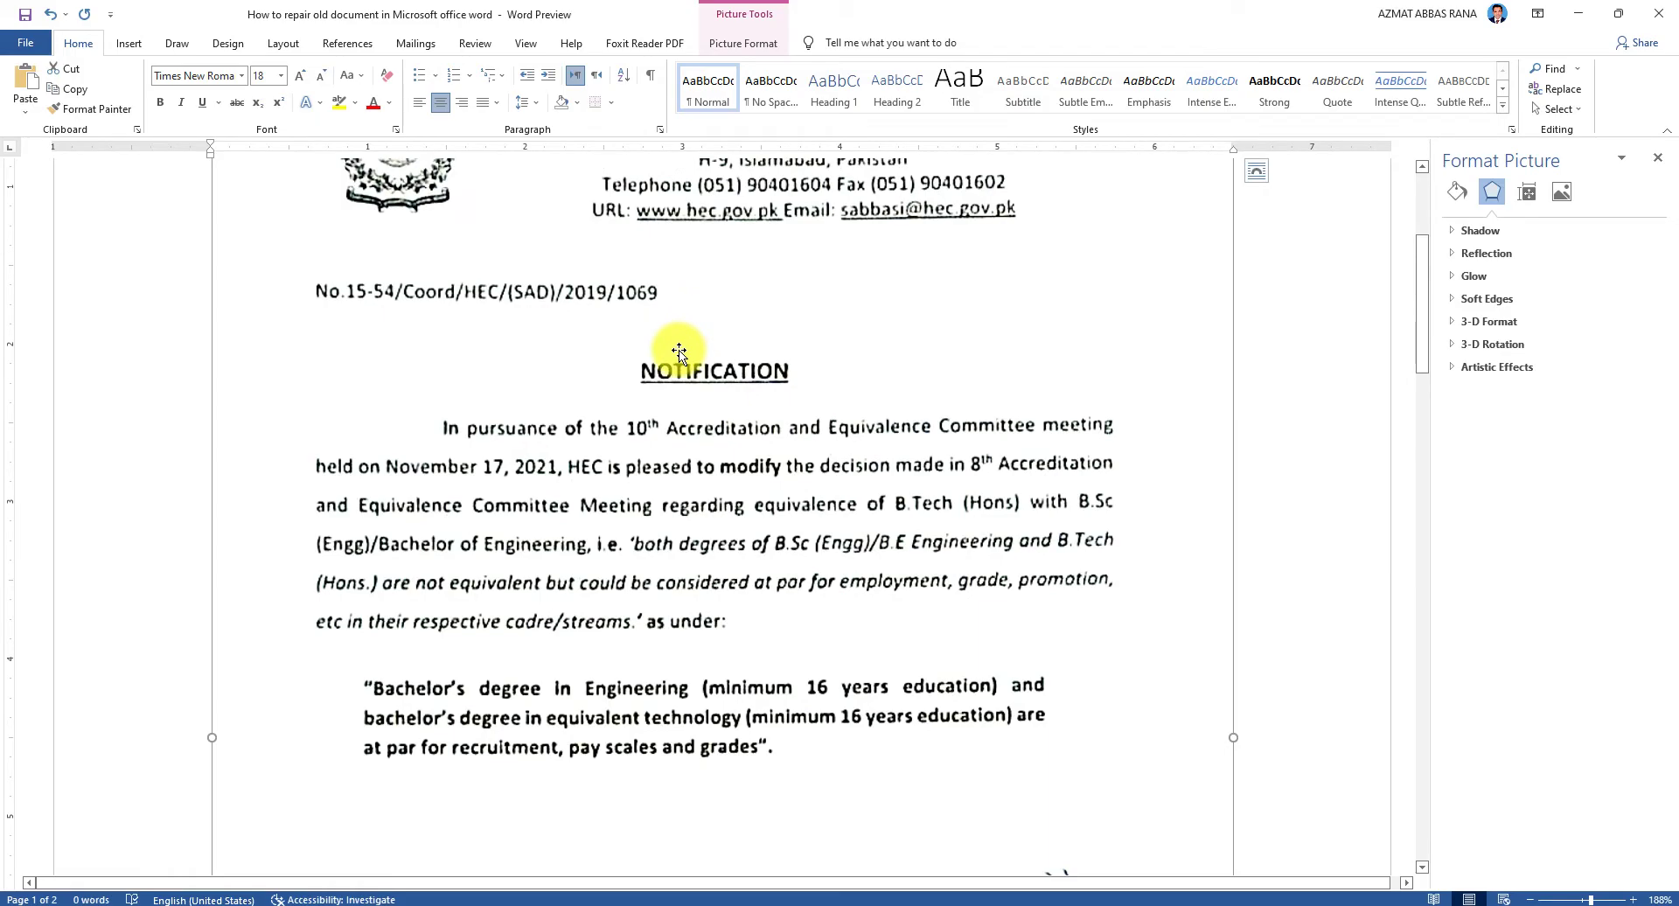
click(1579, 13)
right_click(628, 172)
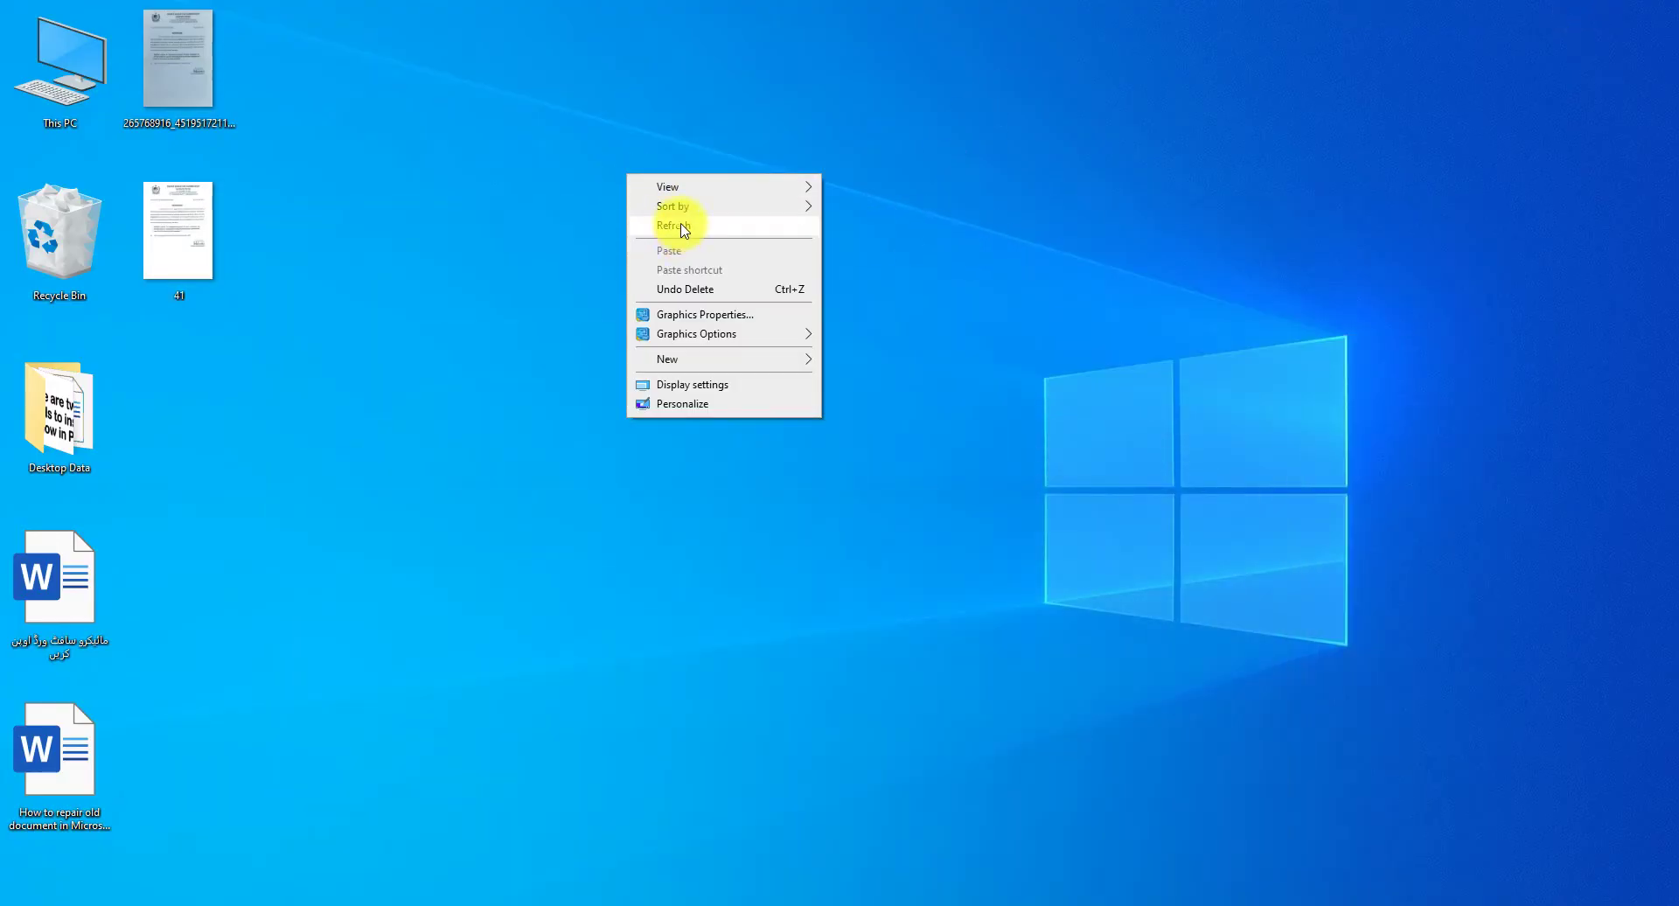
click(683, 229)
right_click(541, 145)
click(578, 196)
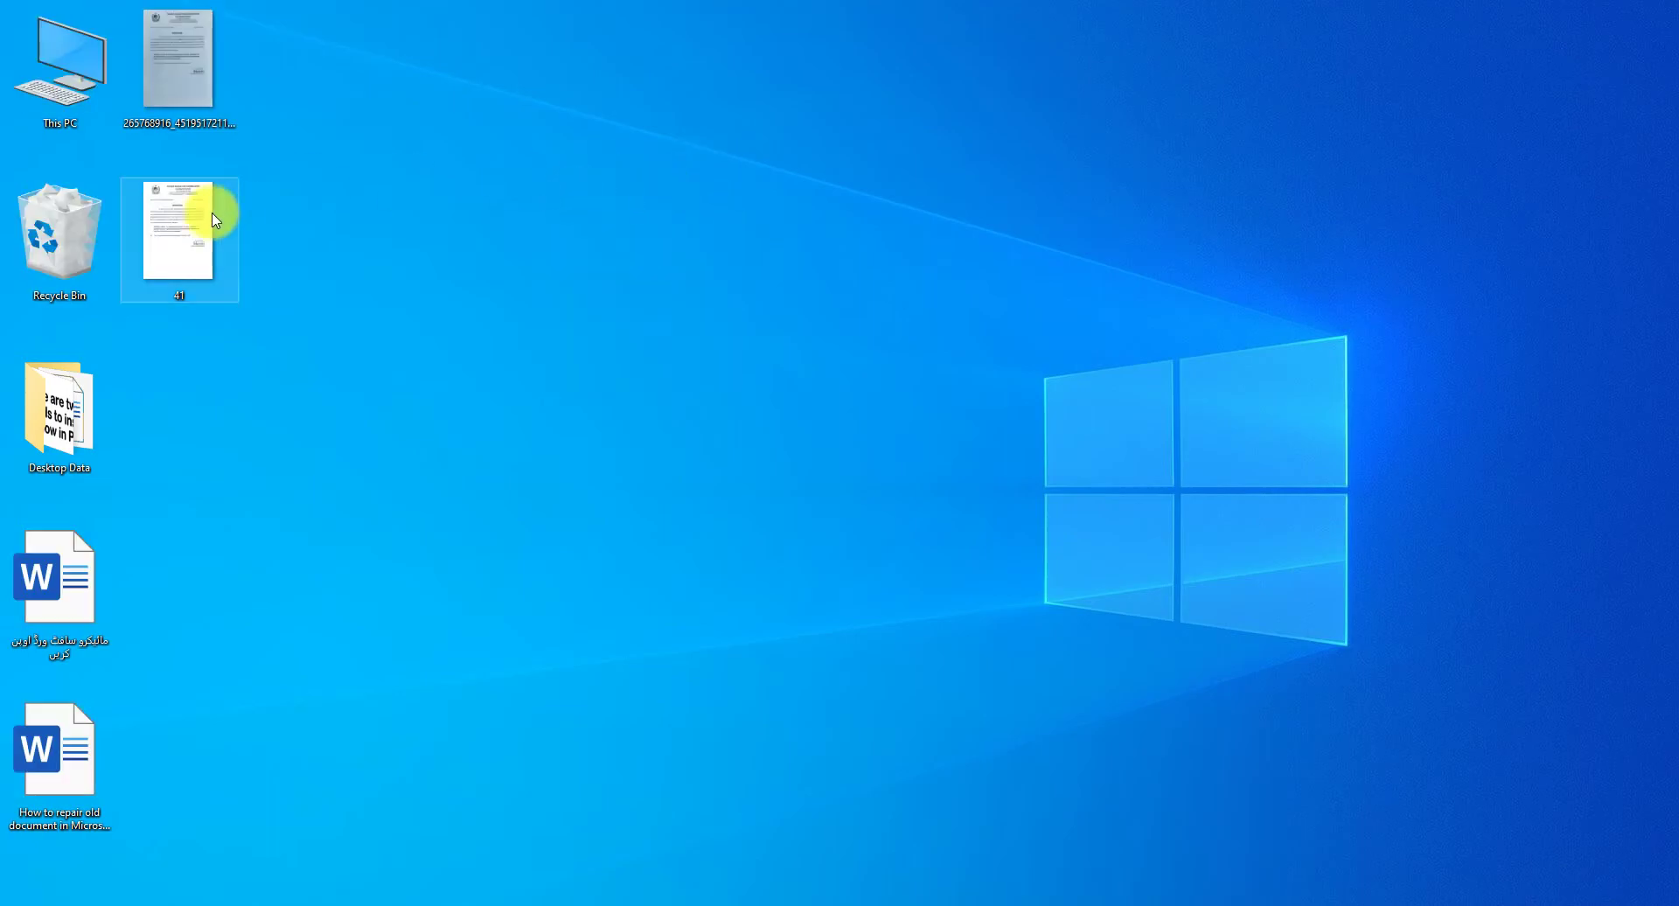
Open the saved picture 41 from the desktop in Paint.
right_click(182, 216)
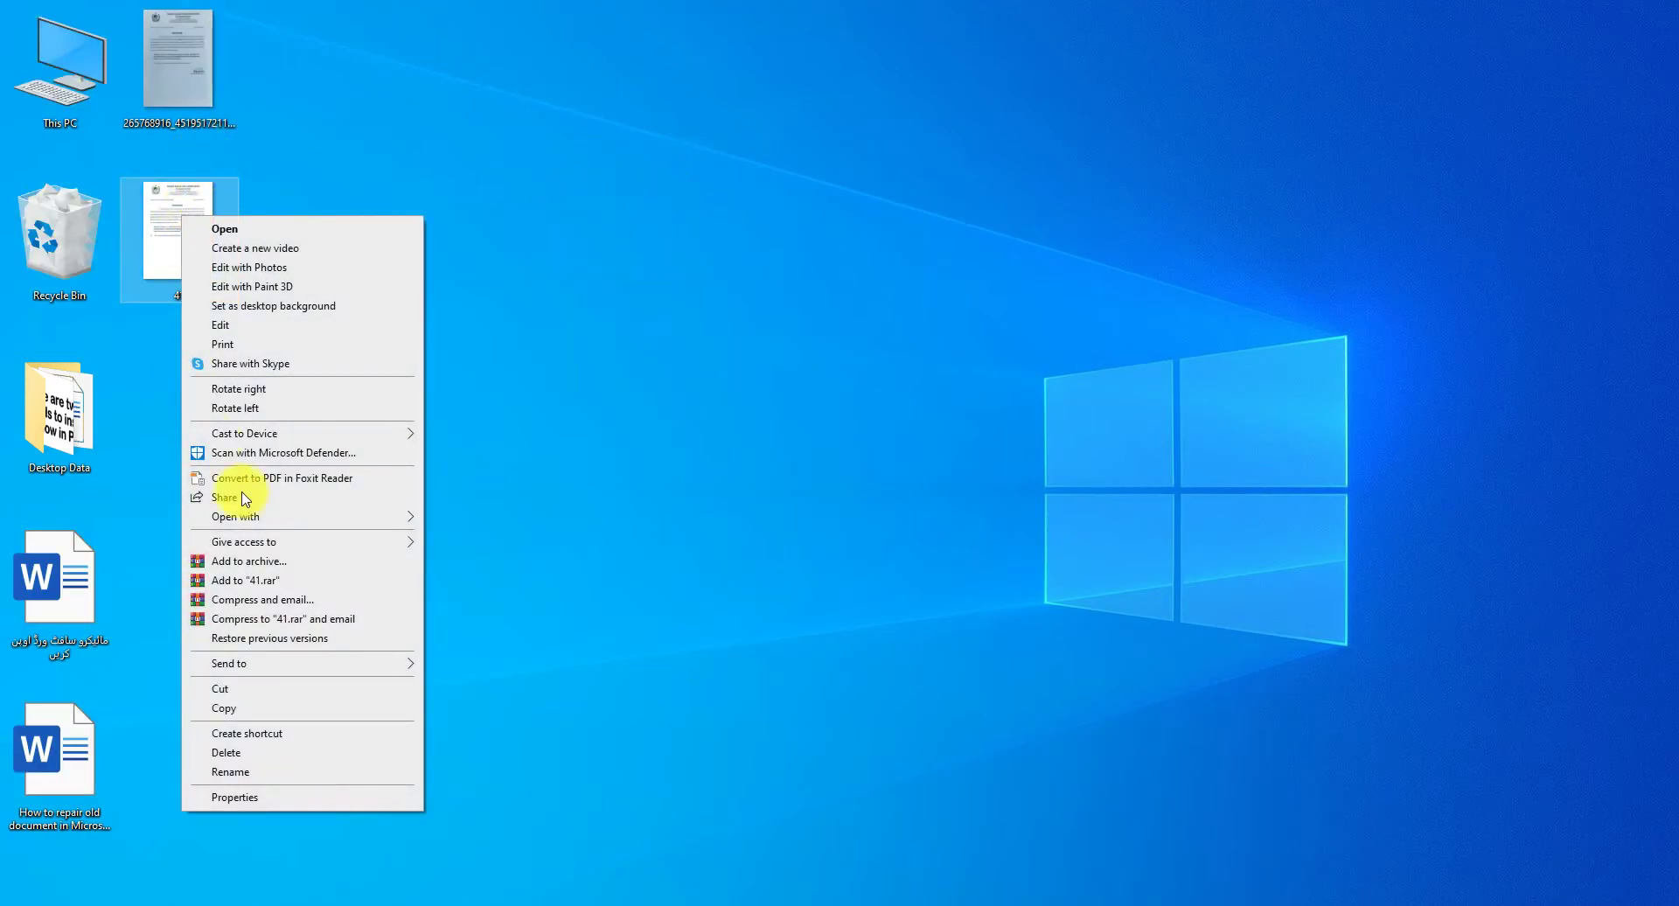
mouse_move(256, 517)
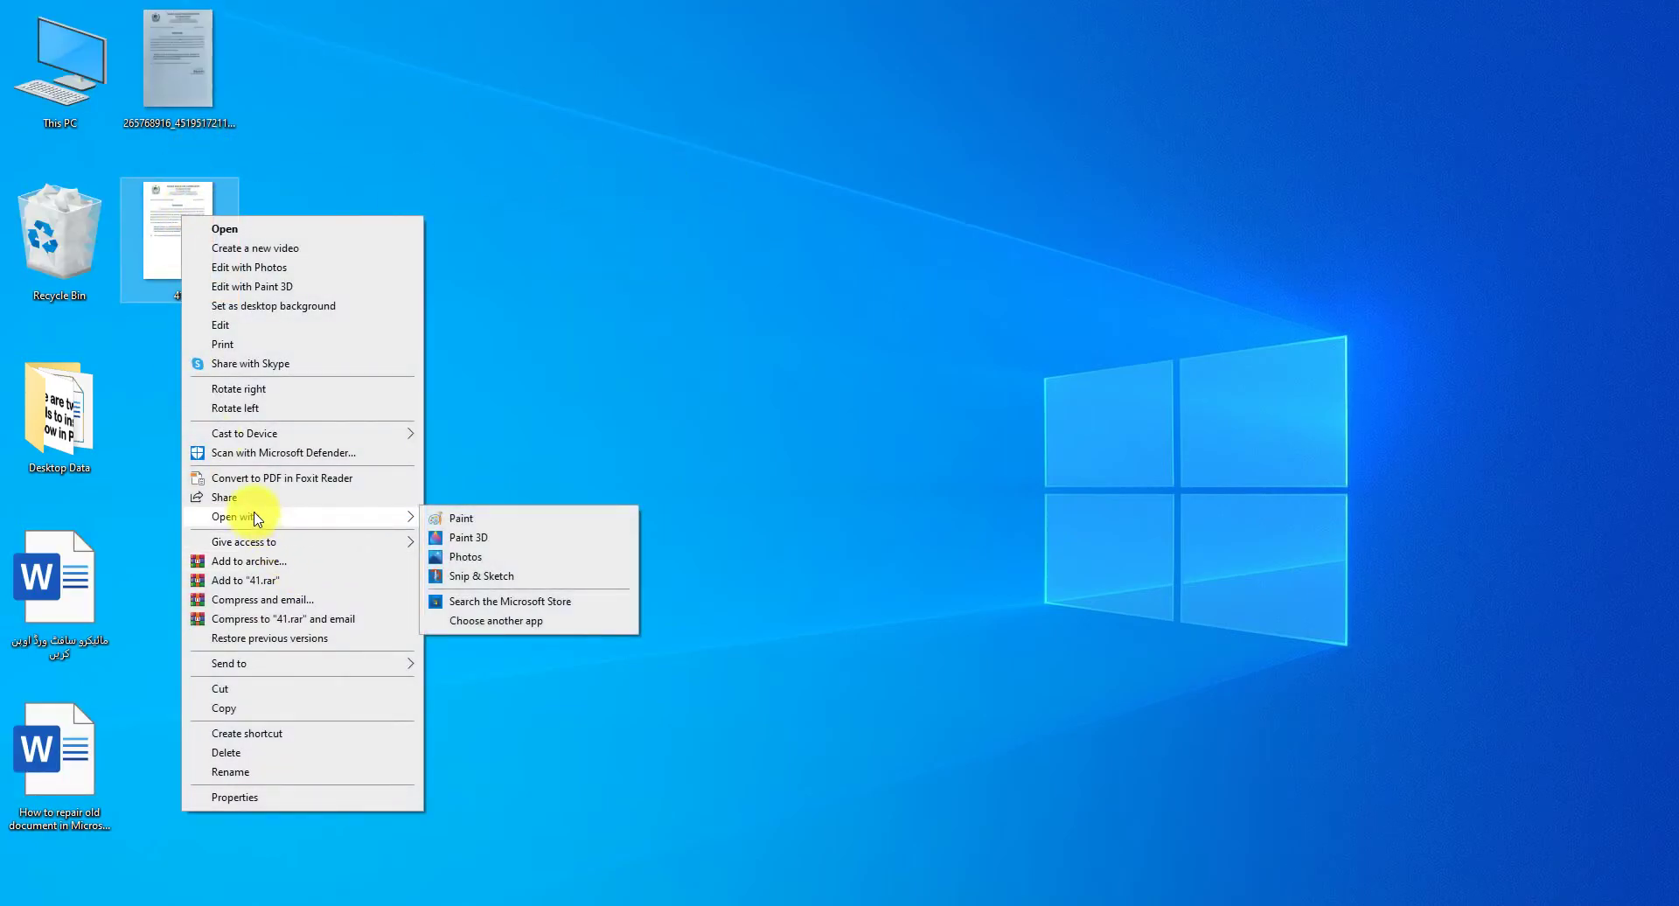
click(466, 518)
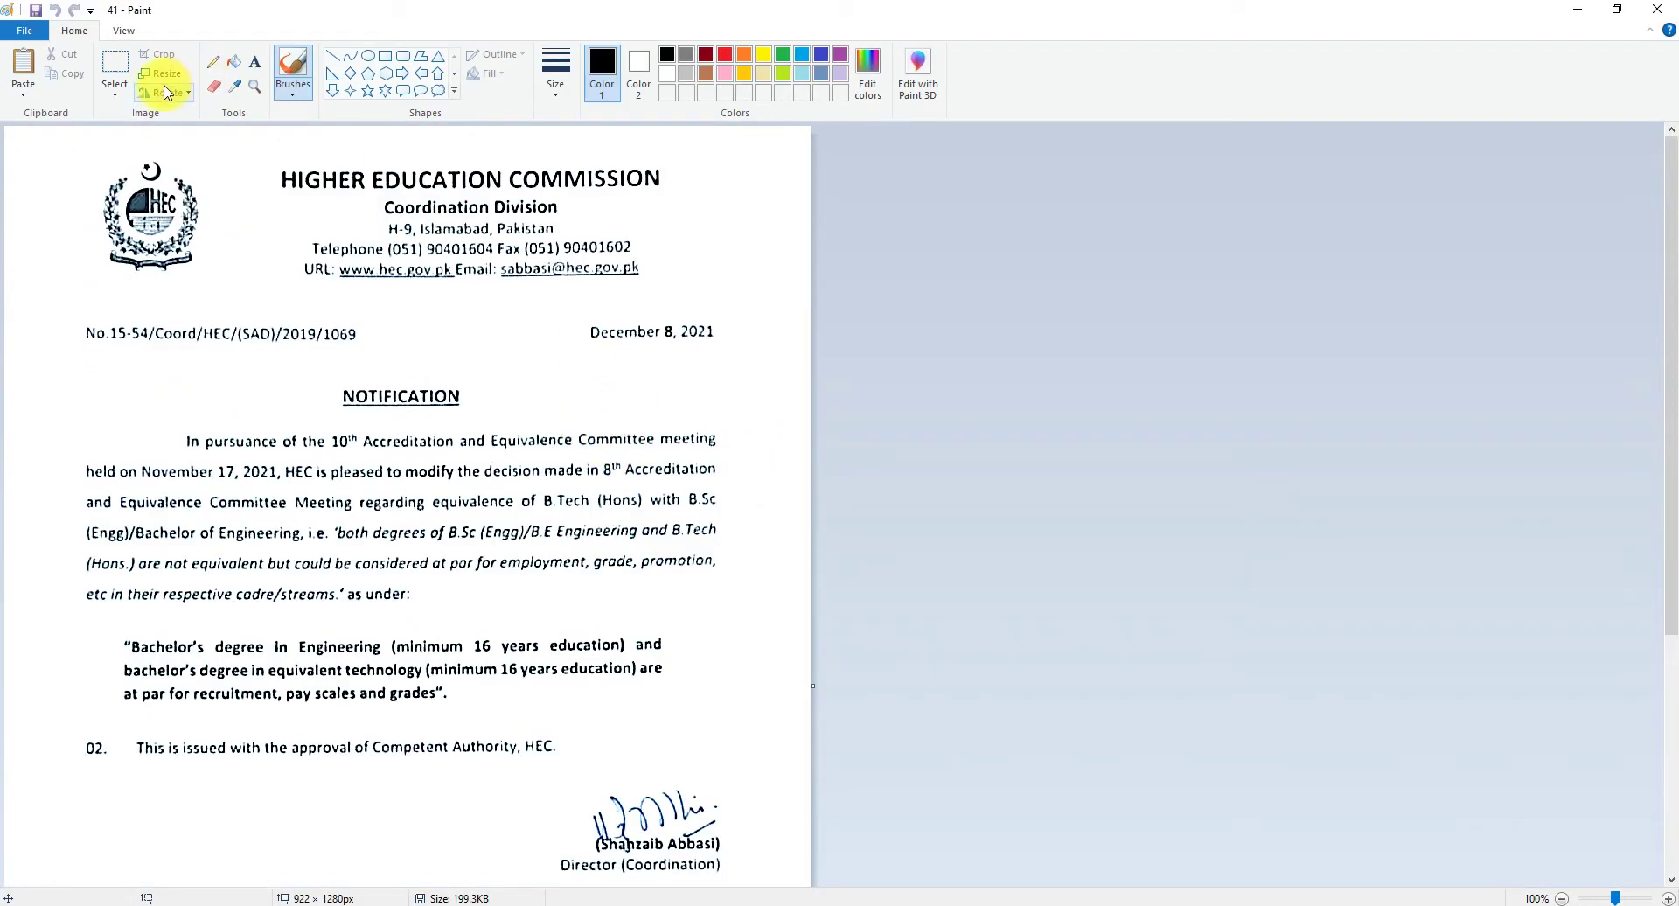
Select a rectangular area of about 210 × 57 px around the letter's date and delete it.
click(114, 89)
click(147, 142)
drag(574, 315, 758, 366)
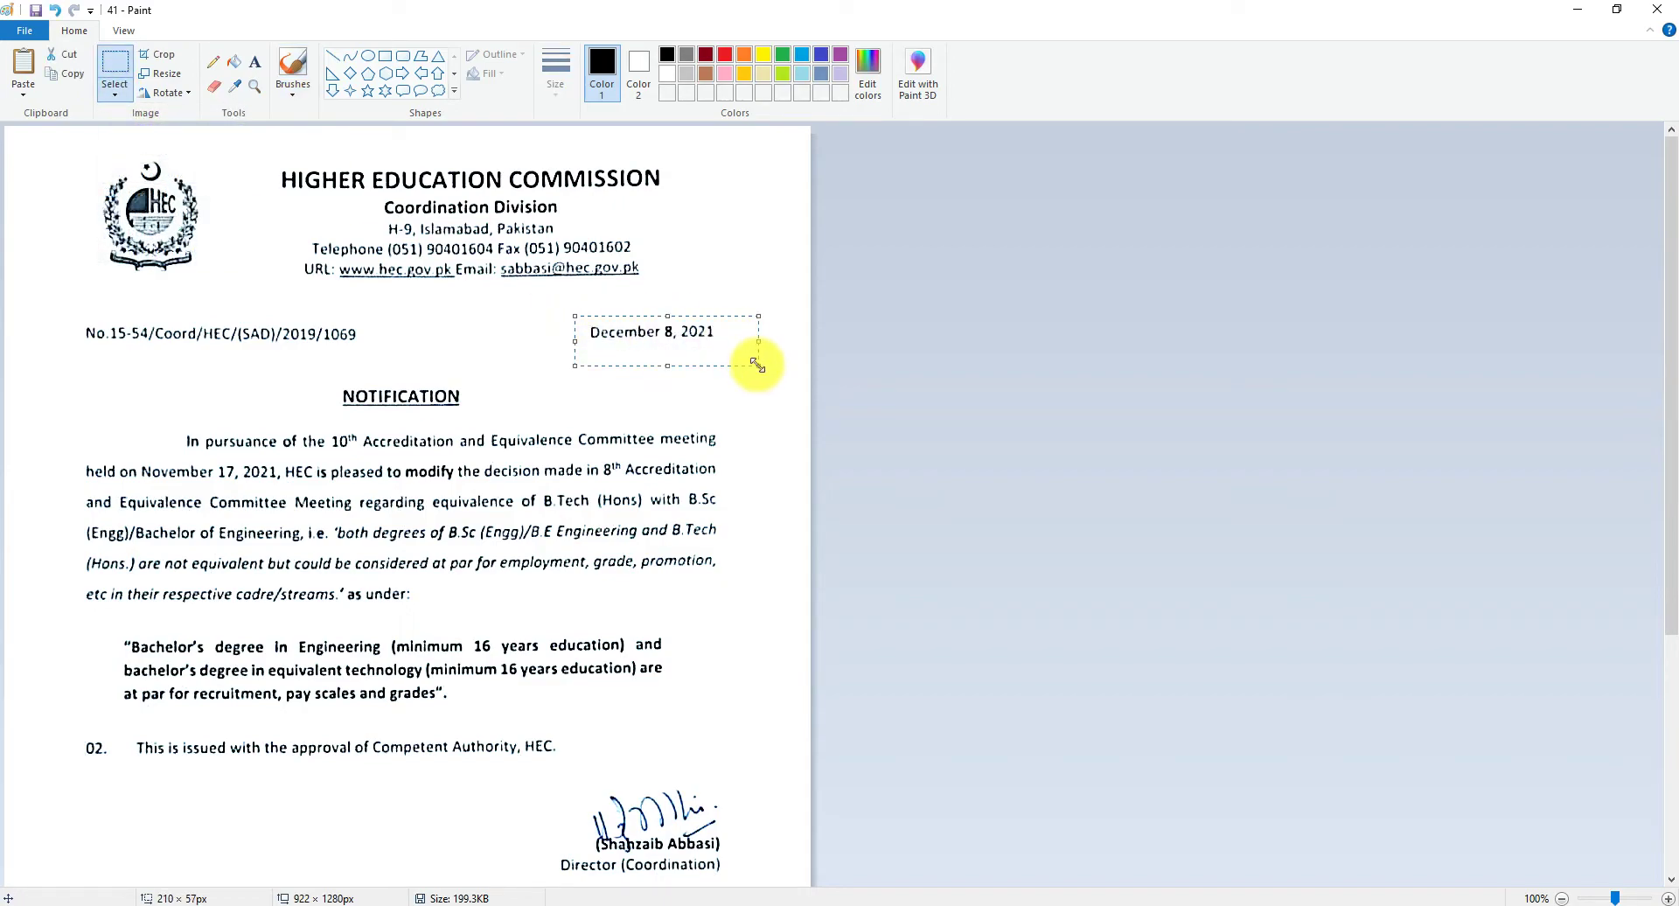
key(Delete)
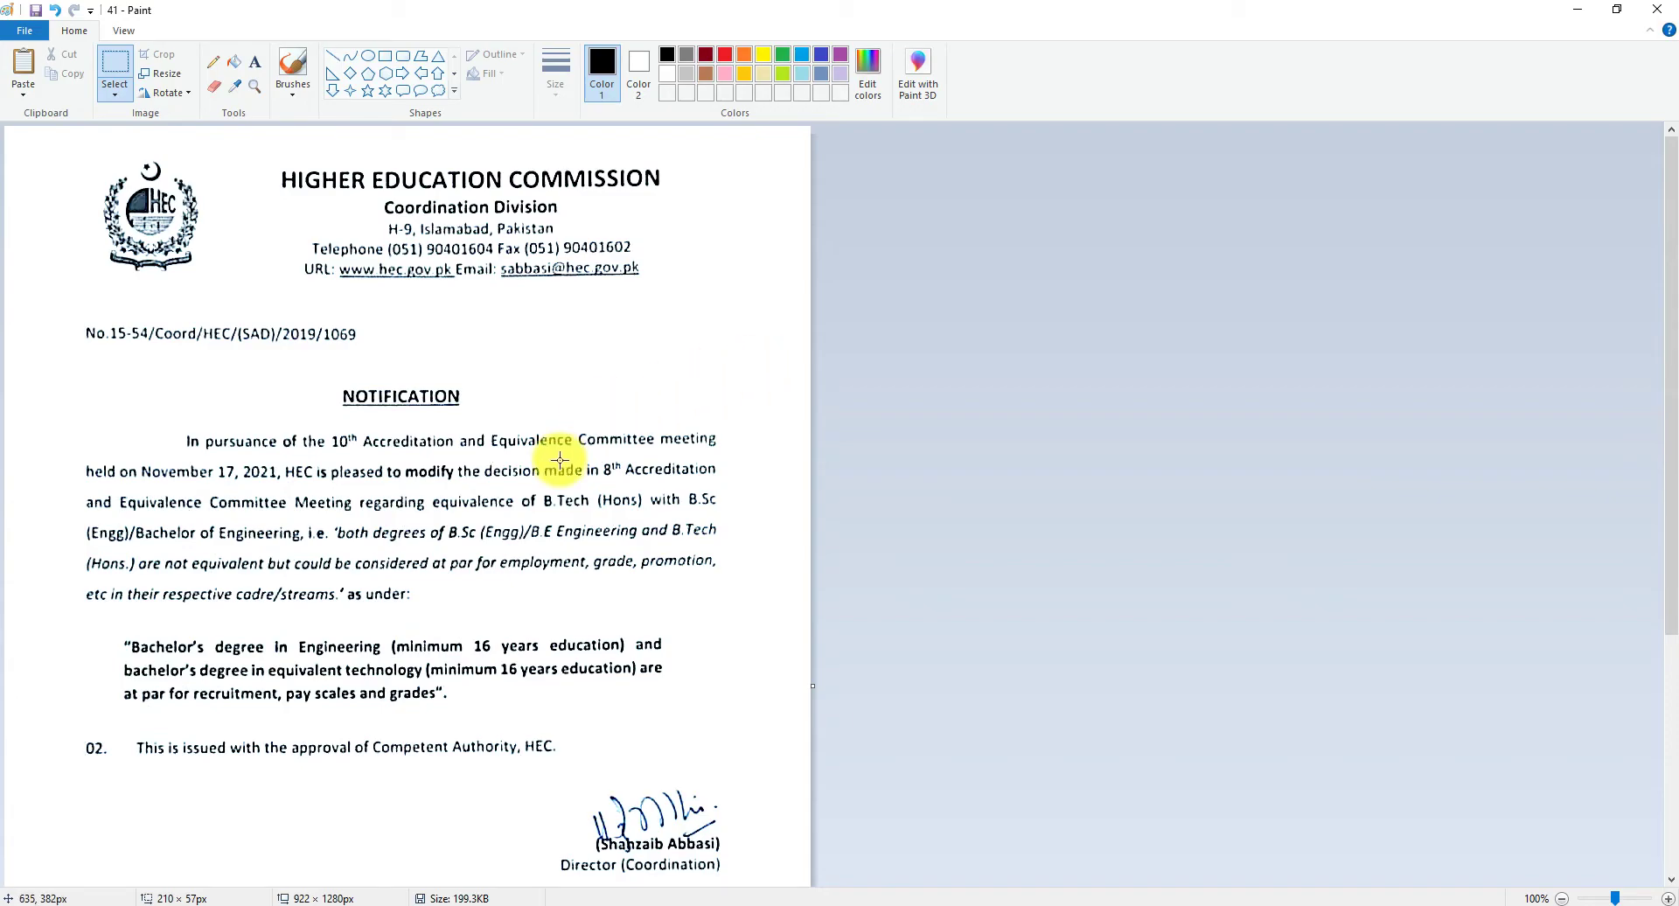
Delete the paragraph 02 line with a selection of about 615 × 64 px and the signature with one of about 156 × 54 px.
scroll(538, 420, down, 4)
drag(65, 361, 604, 418)
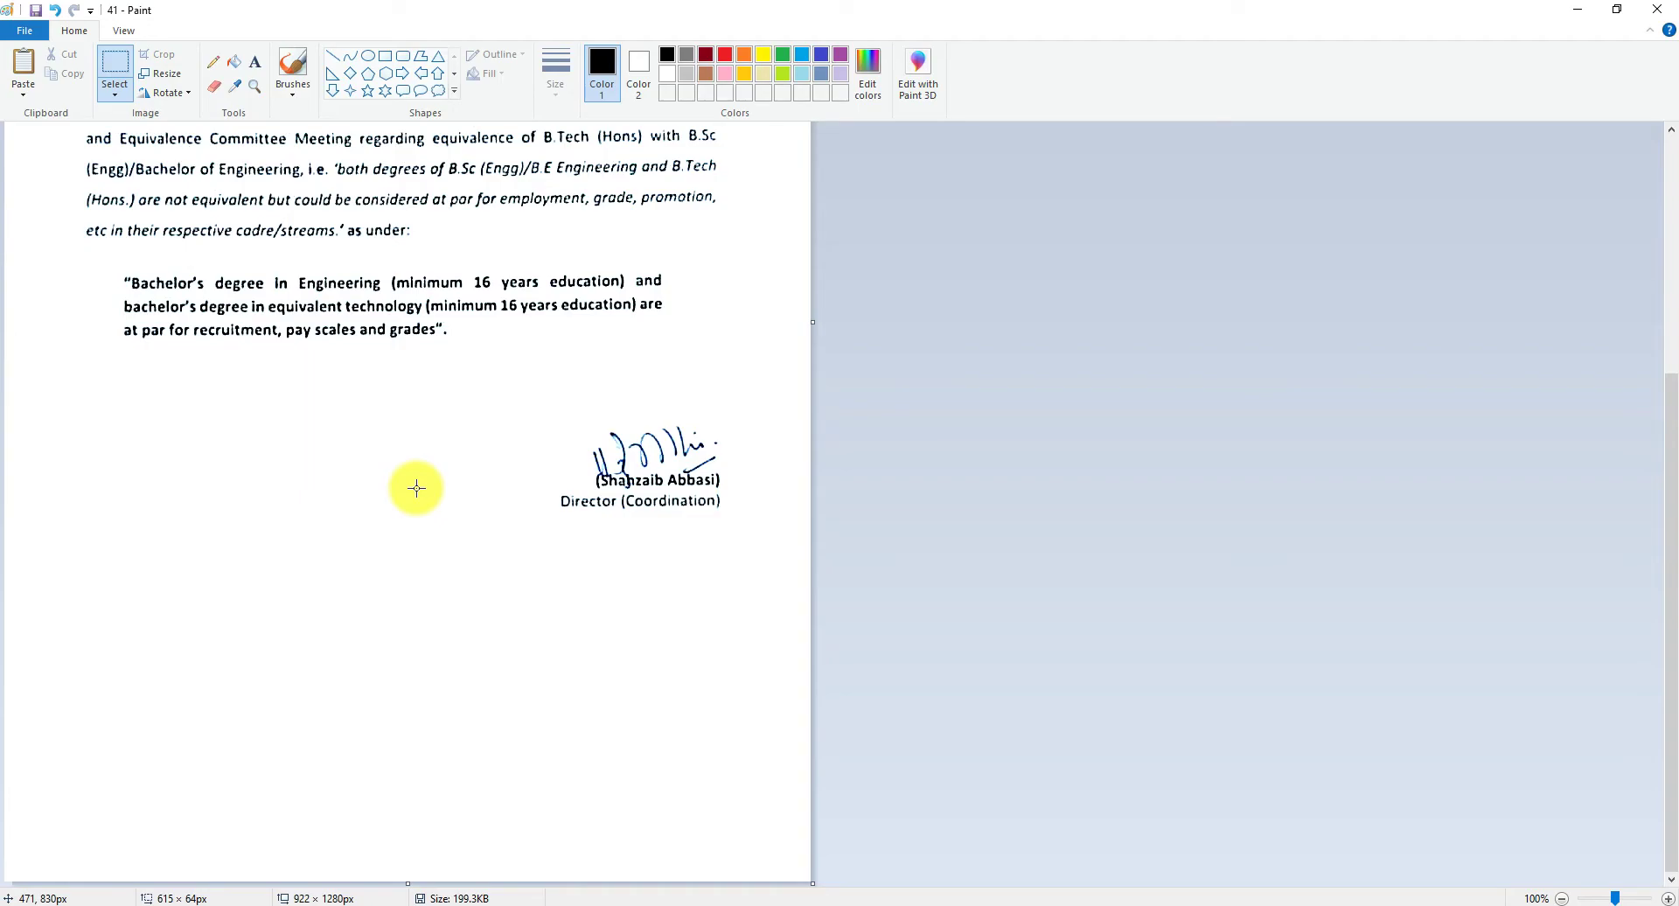
drag(589, 420, 725, 468)
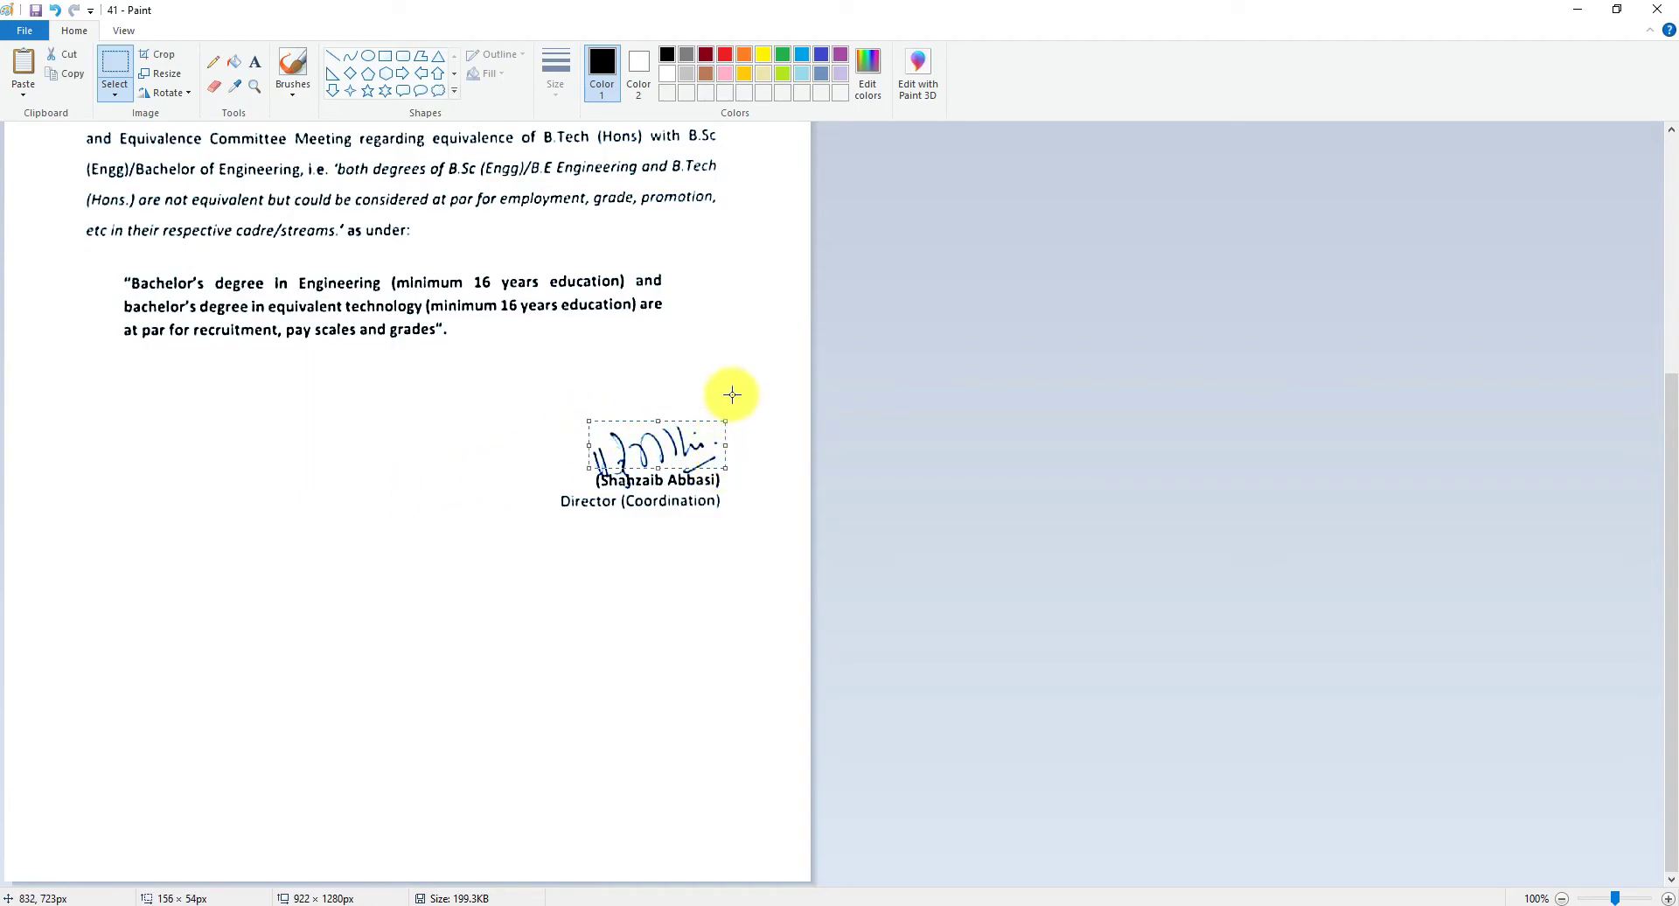
Erase the leftover signature strokes above the director's name with the Eraser at 400% zoom.
ctrl+scroll(691, 558, up, 3)
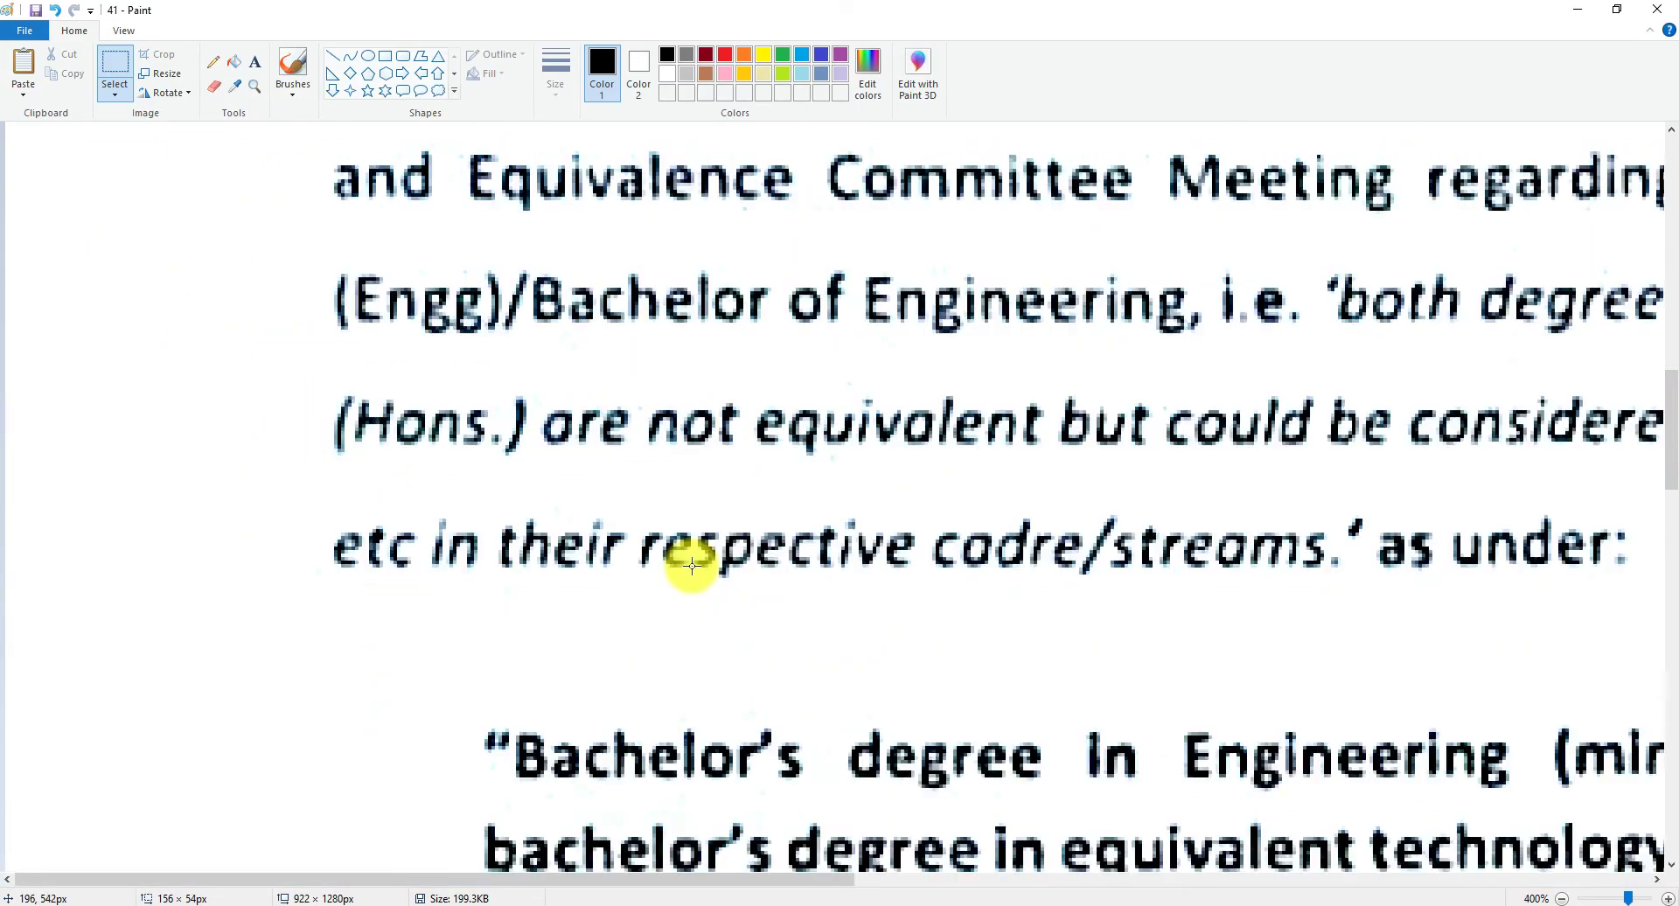
drag(843, 878, 1434, 835)
scroll(1094, 569, down, 10)
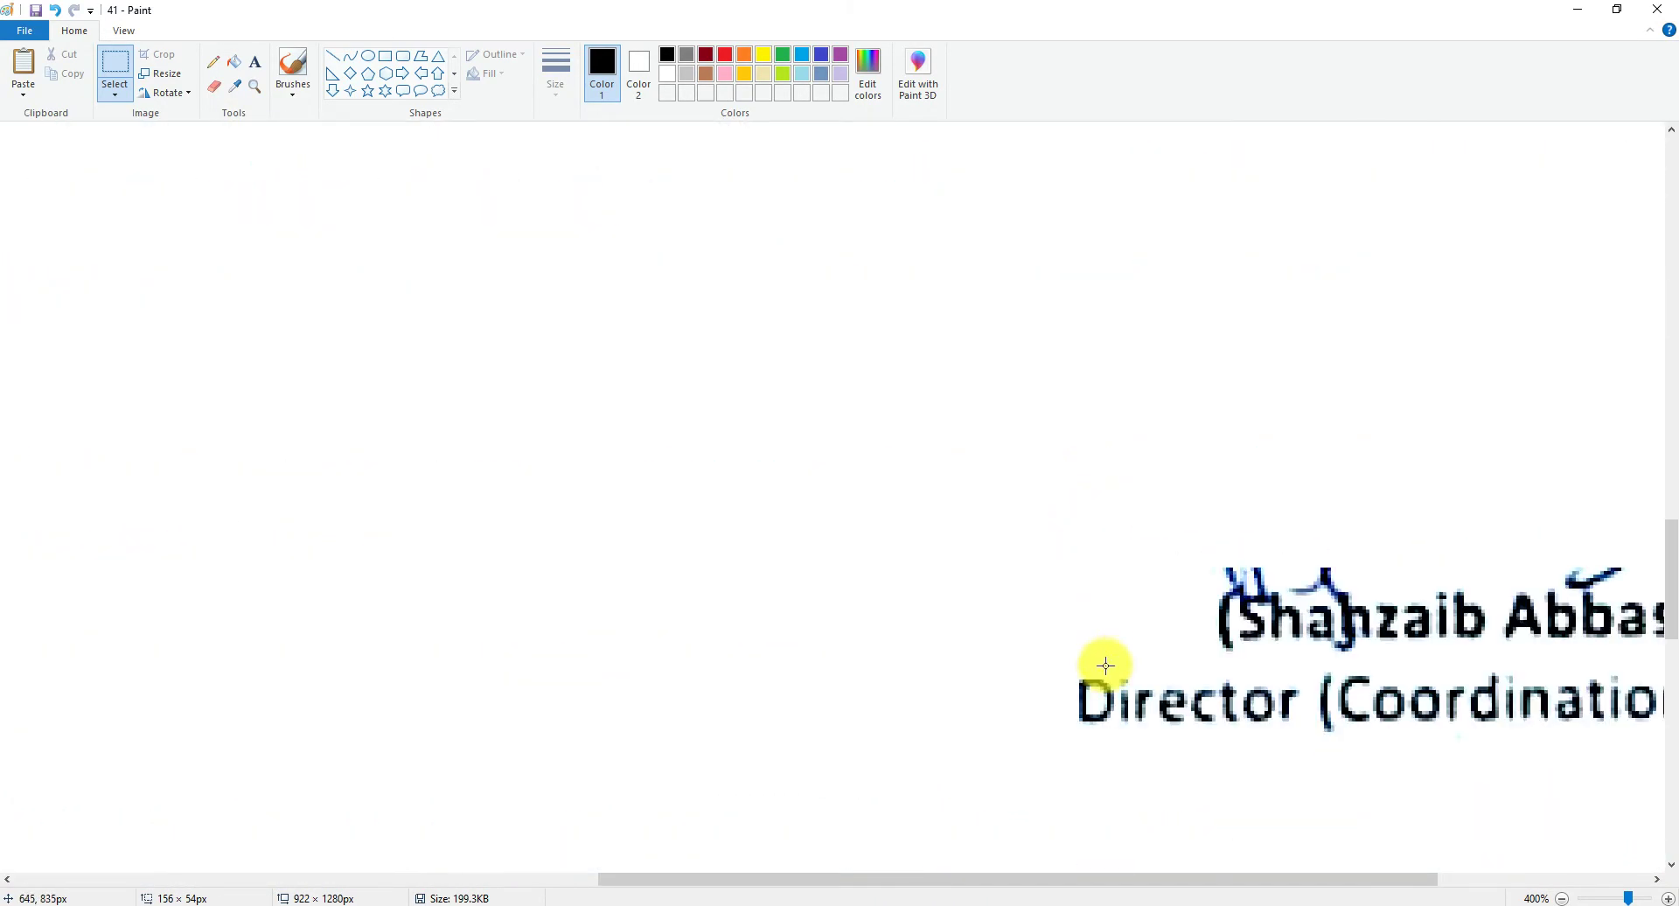
drag(1112, 870, 1259, 879)
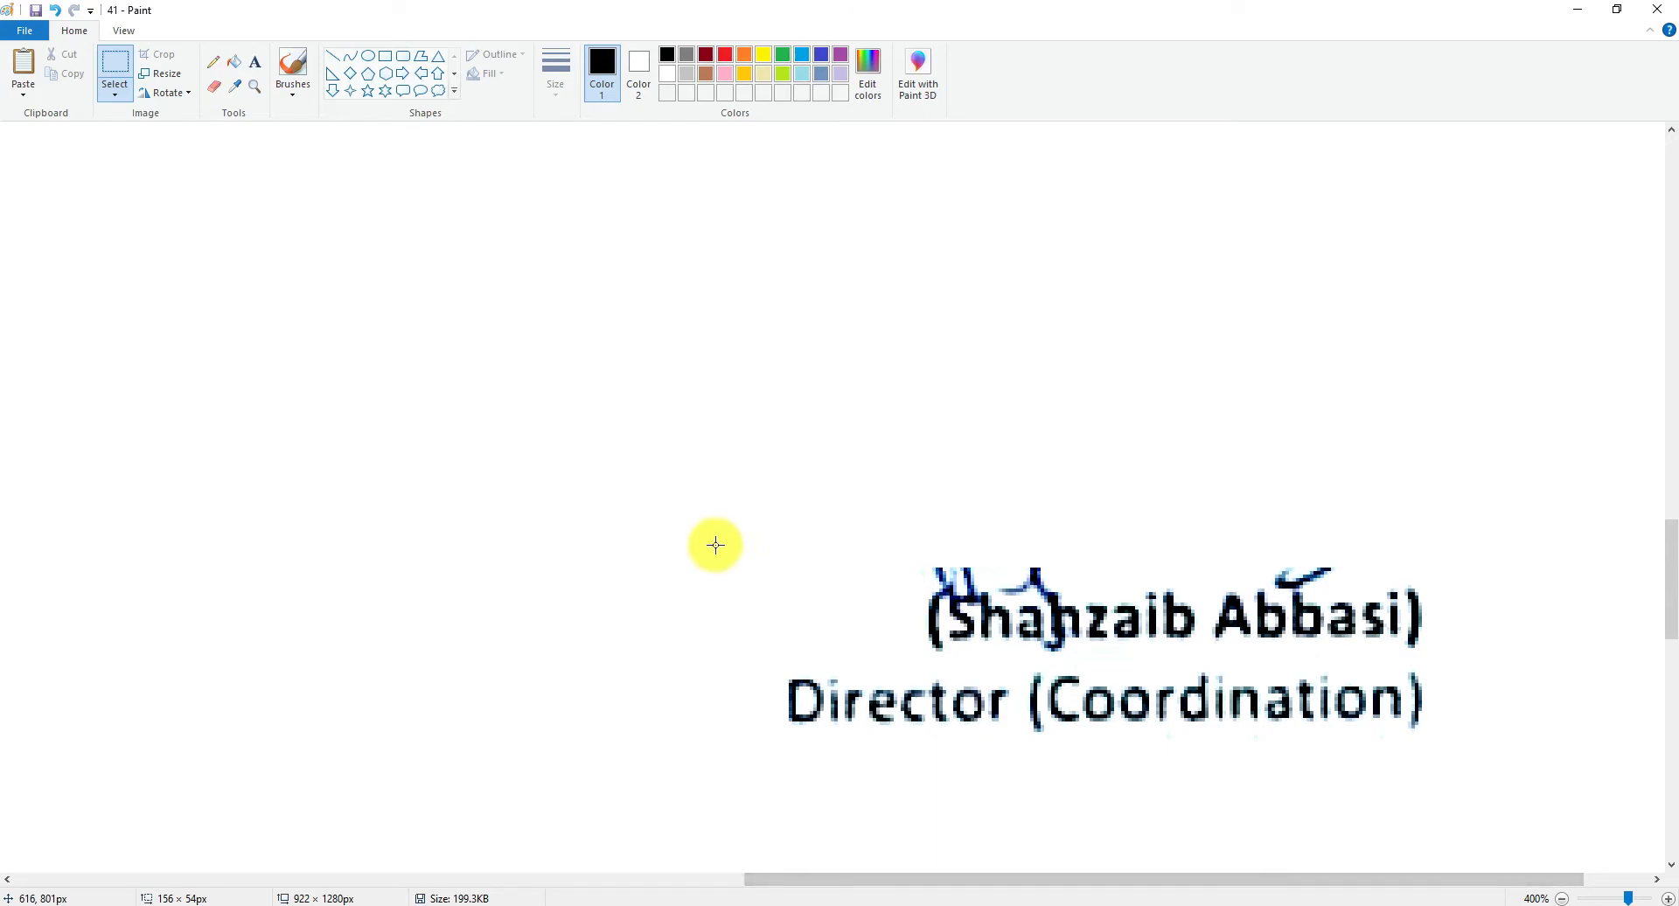
click(214, 88)
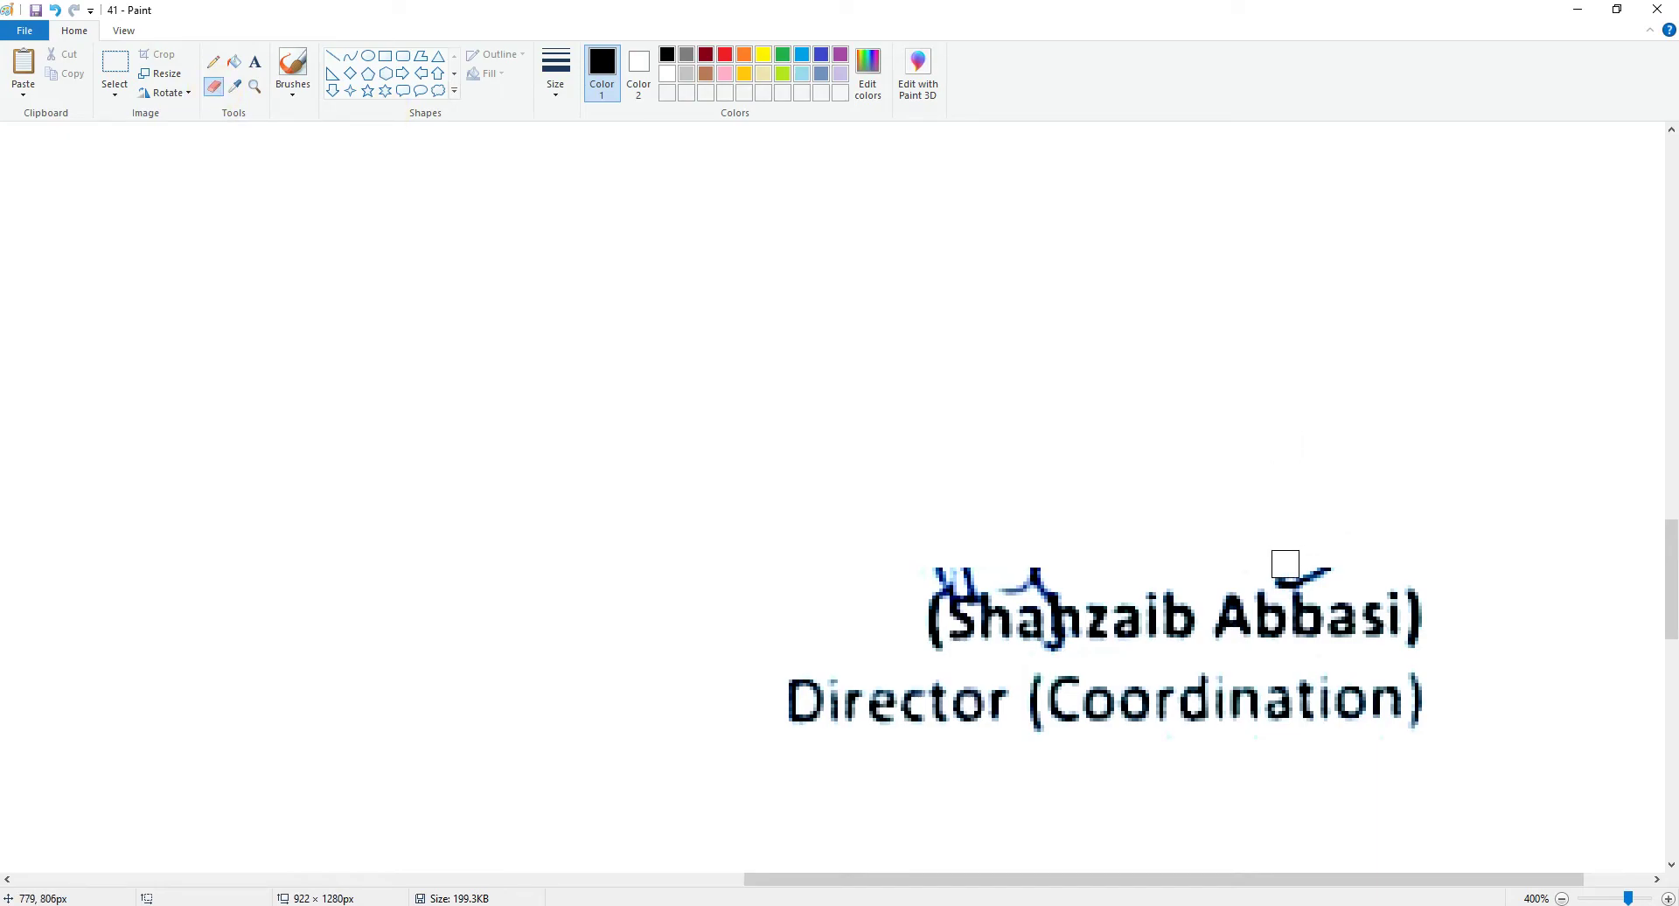
drag(1295, 574, 1323, 565)
mouse_move(1055, 560)
mouse_down()
mouse_move(1034, 584)
mouse_move(986, 570)
mouse_move(936, 582)
mouse_up()
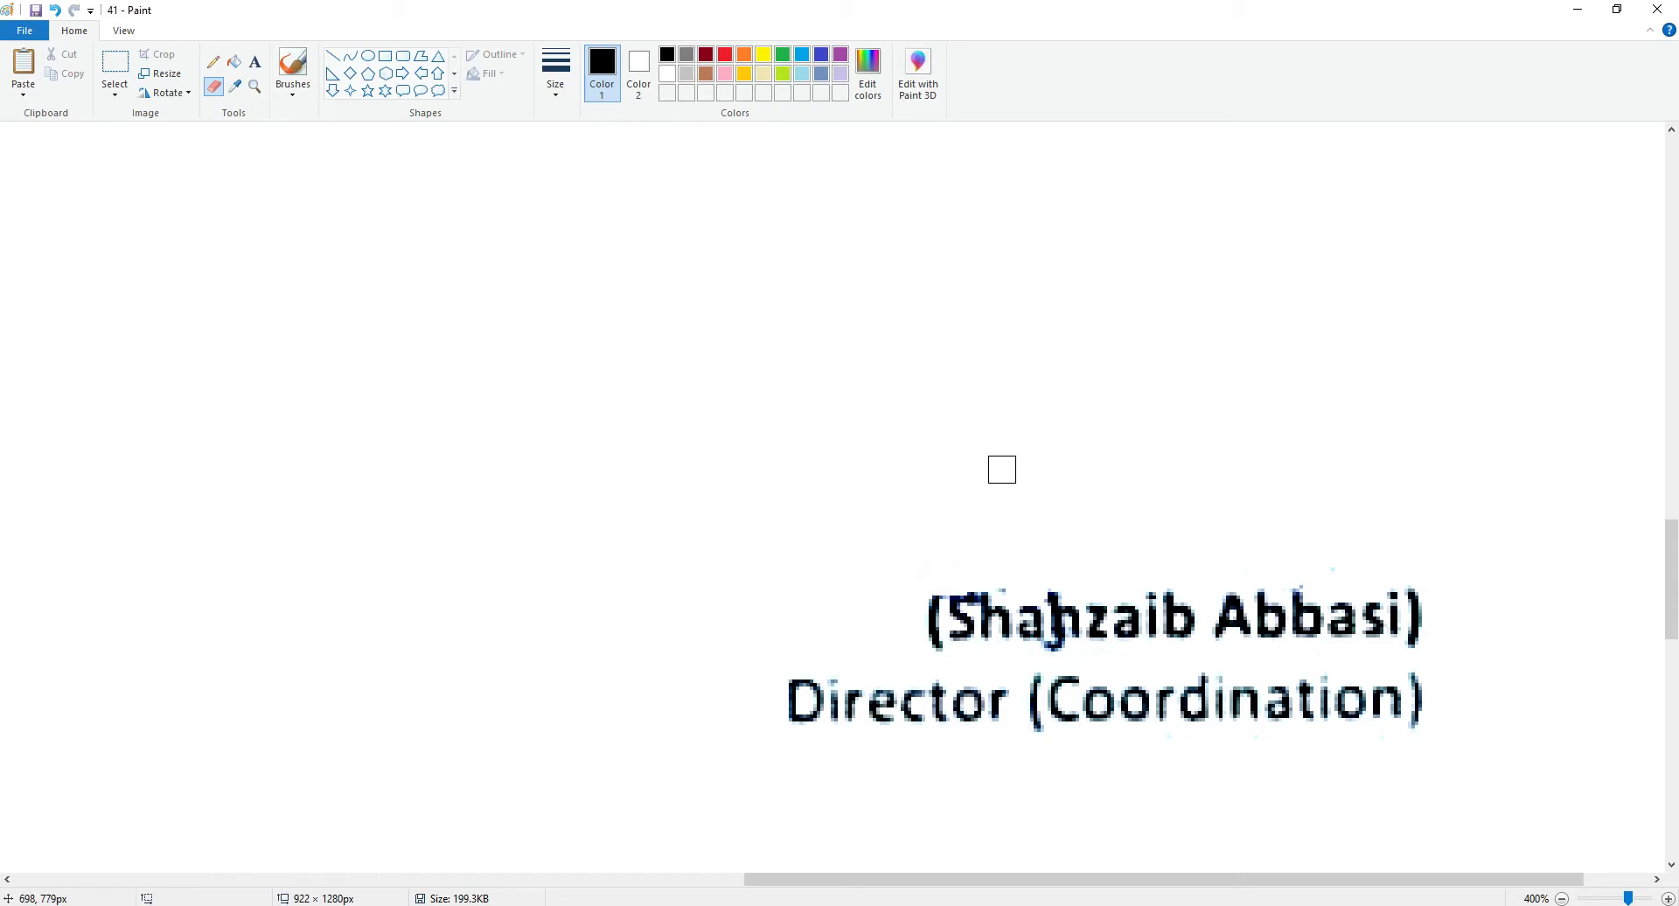
Erase the remaining small ink specks around the director's name at 600% zoom.
scroll(1002, 469, up, 2)
drag(926, 877, 1204, 853)
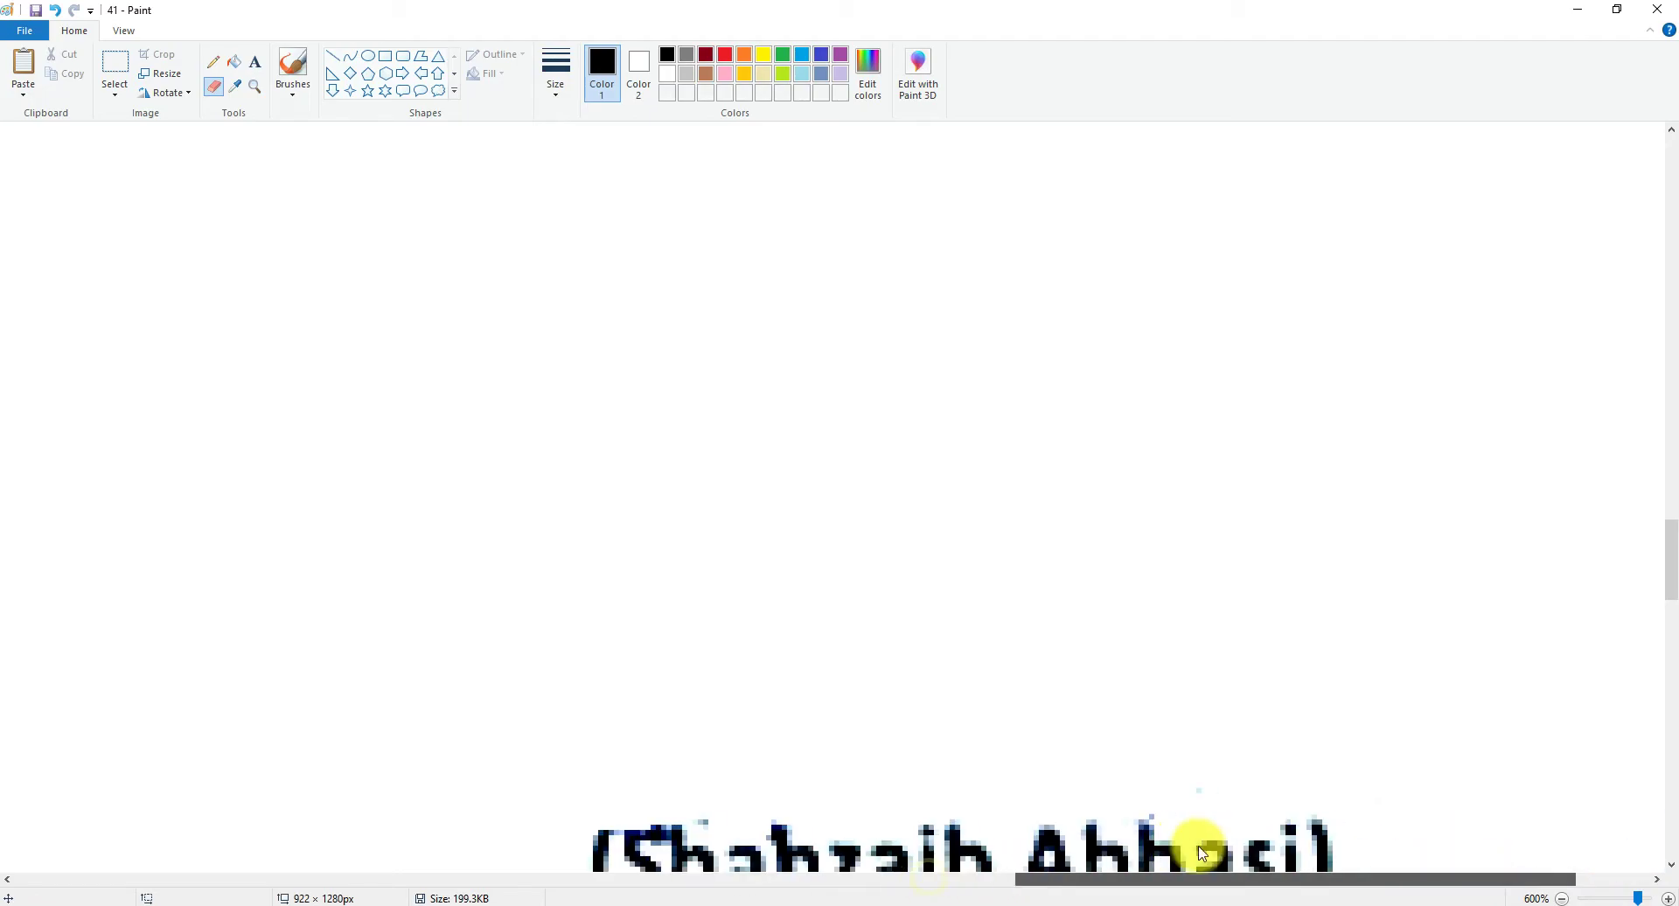
scroll(902, 500, down, 4)
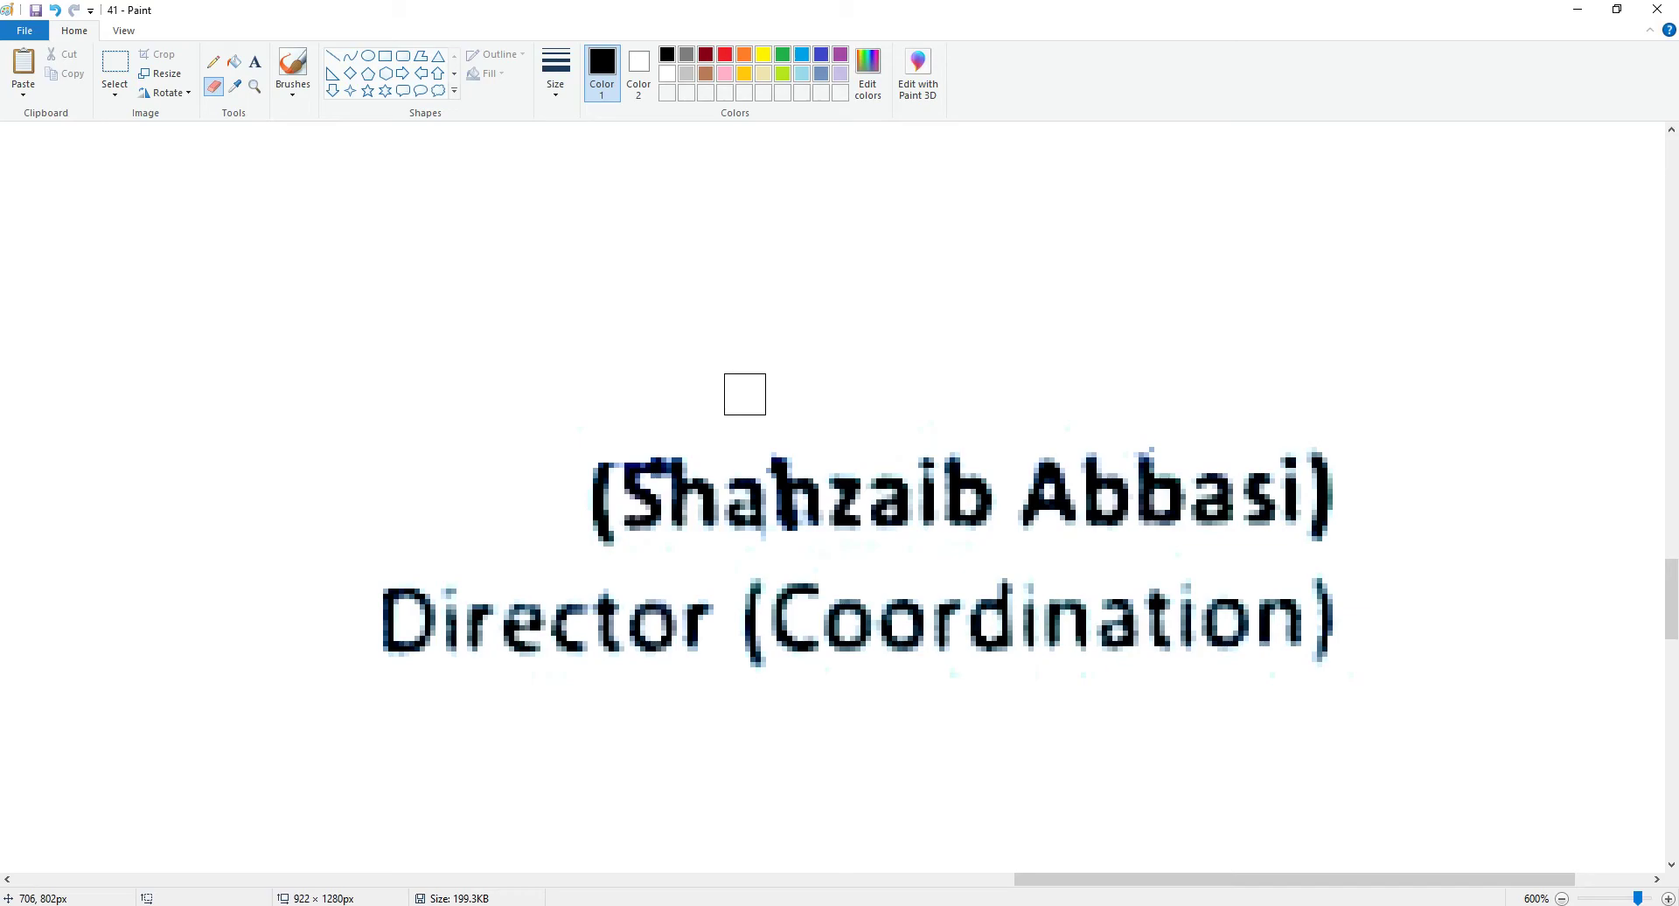
Save the edited picture 41 and close Paint.
click(35, 11)
click(1662, 12)
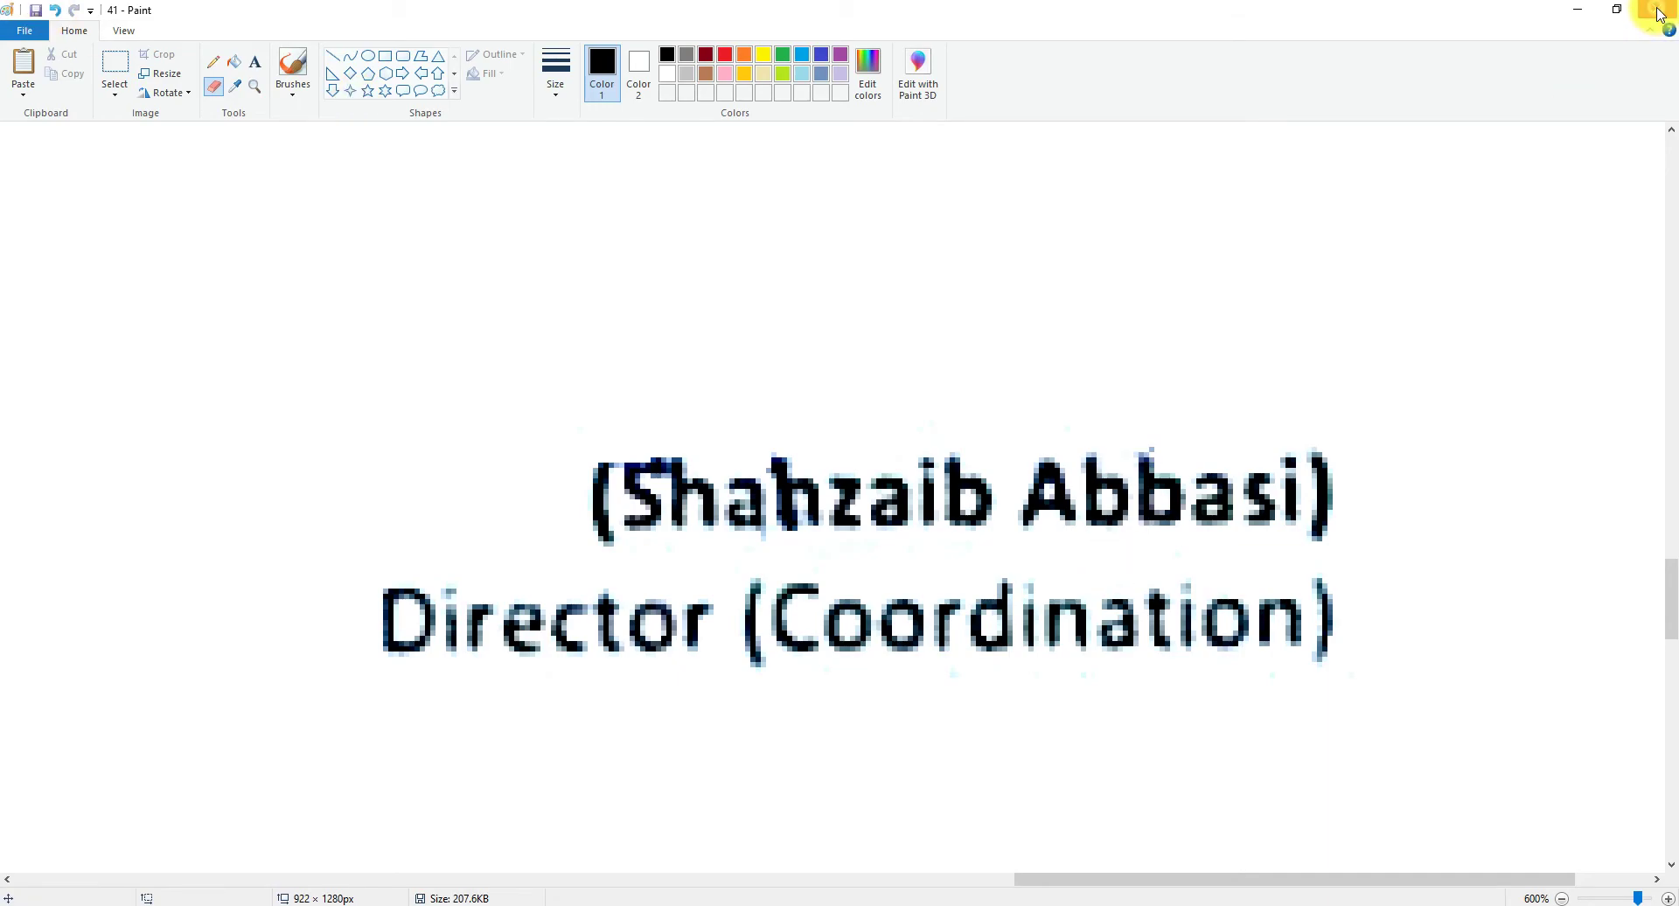
click(734, 454)
Compare the original scan with the edited picture 41 by viewing each in Photos.
double_click(183, 64)
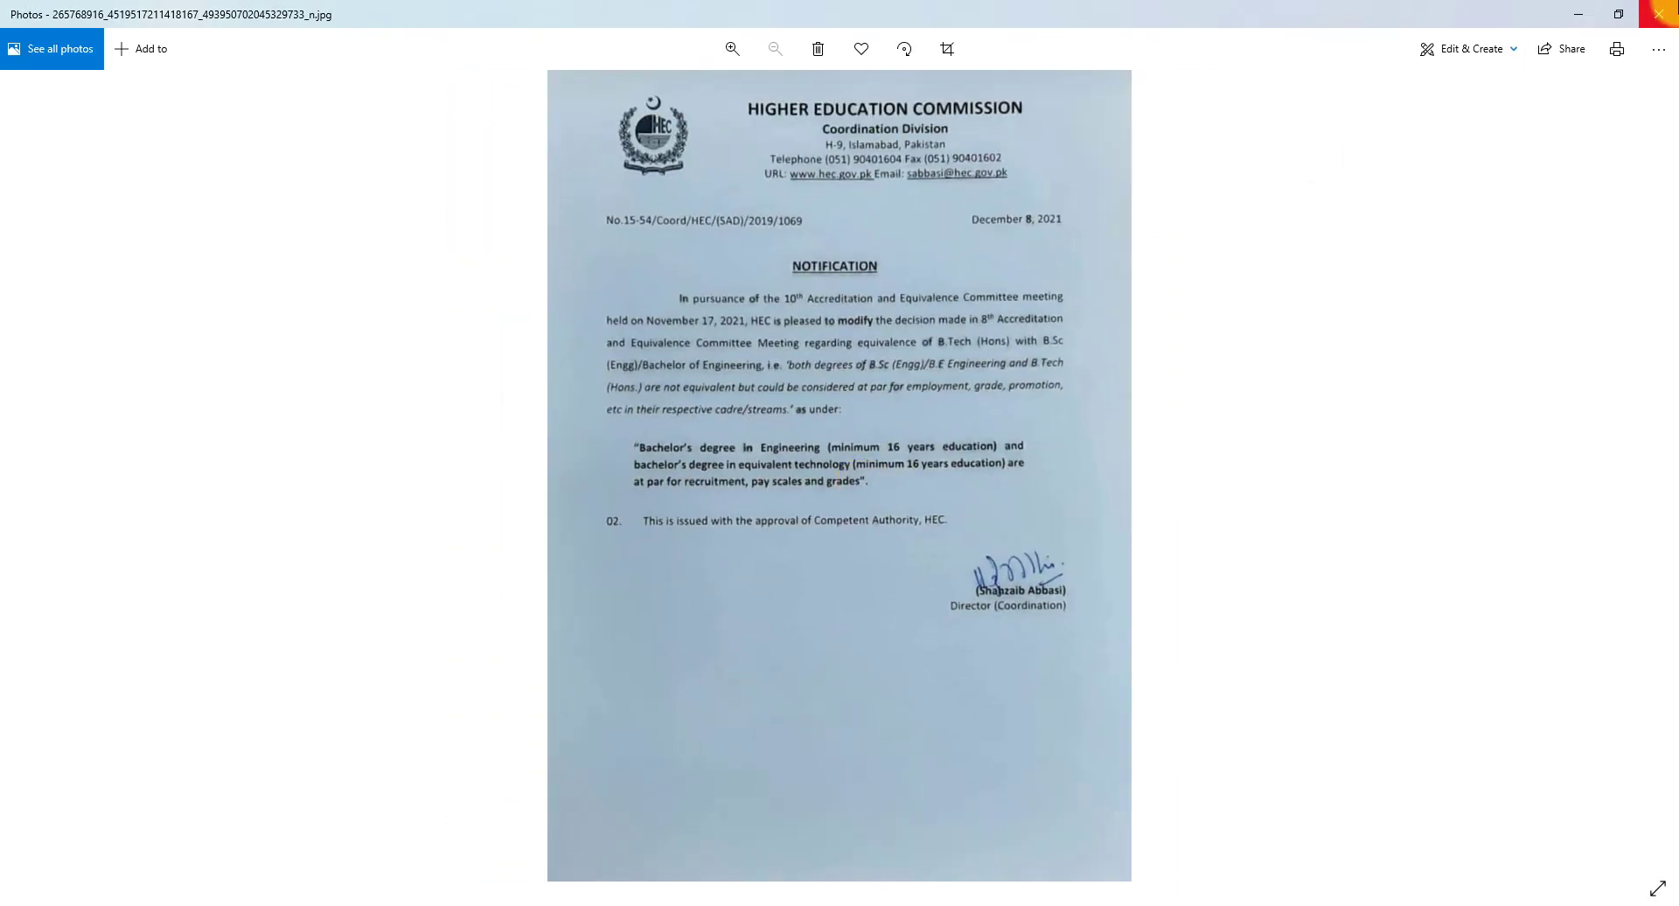
click(1658, 14)
double_click(189, 239)
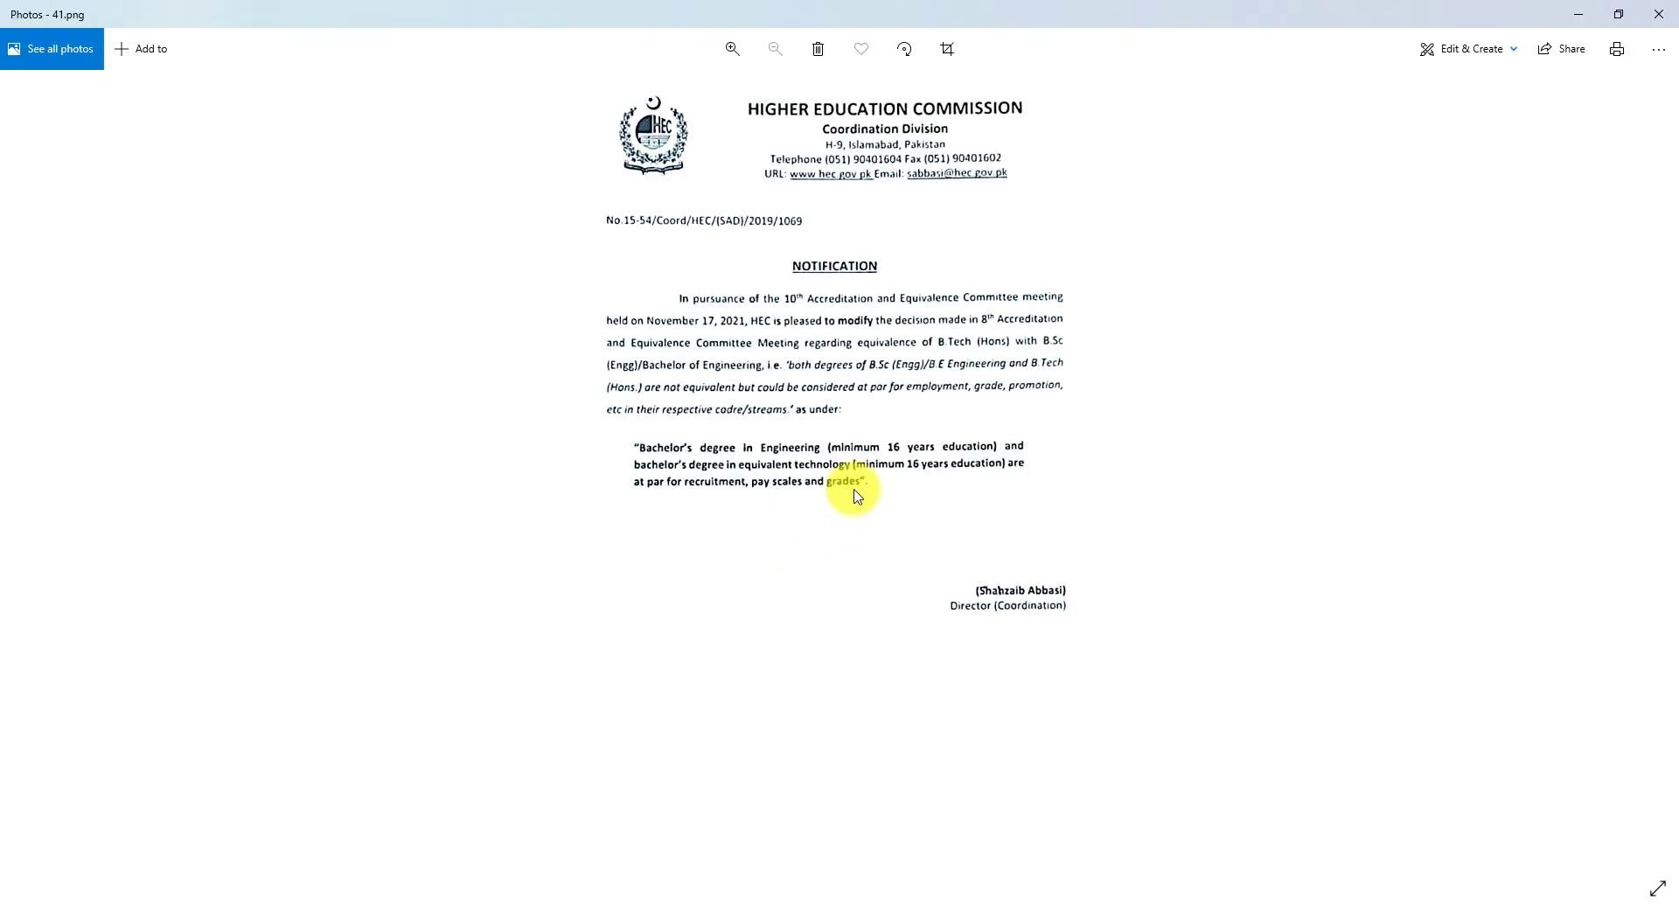
scroll(856, 495, up, 2)
scroll(858, 496, down, 2)
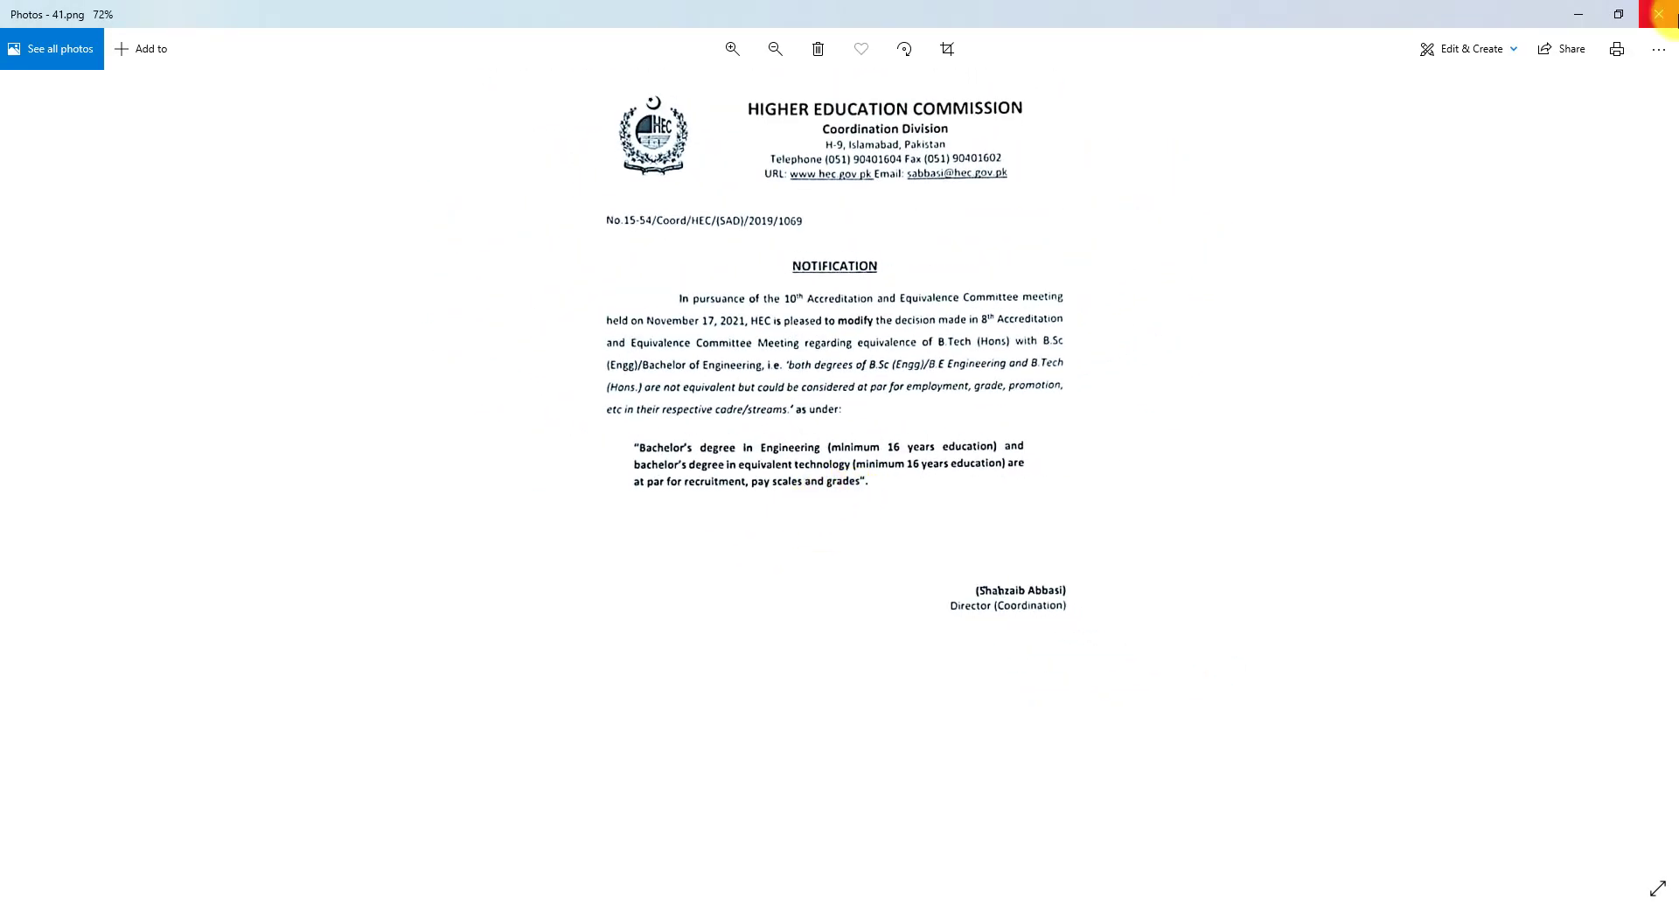
Close Photos and export the Word document to the Desktop as the PDF "How to repair old document in Microsoft office word".
click(1659, 14)
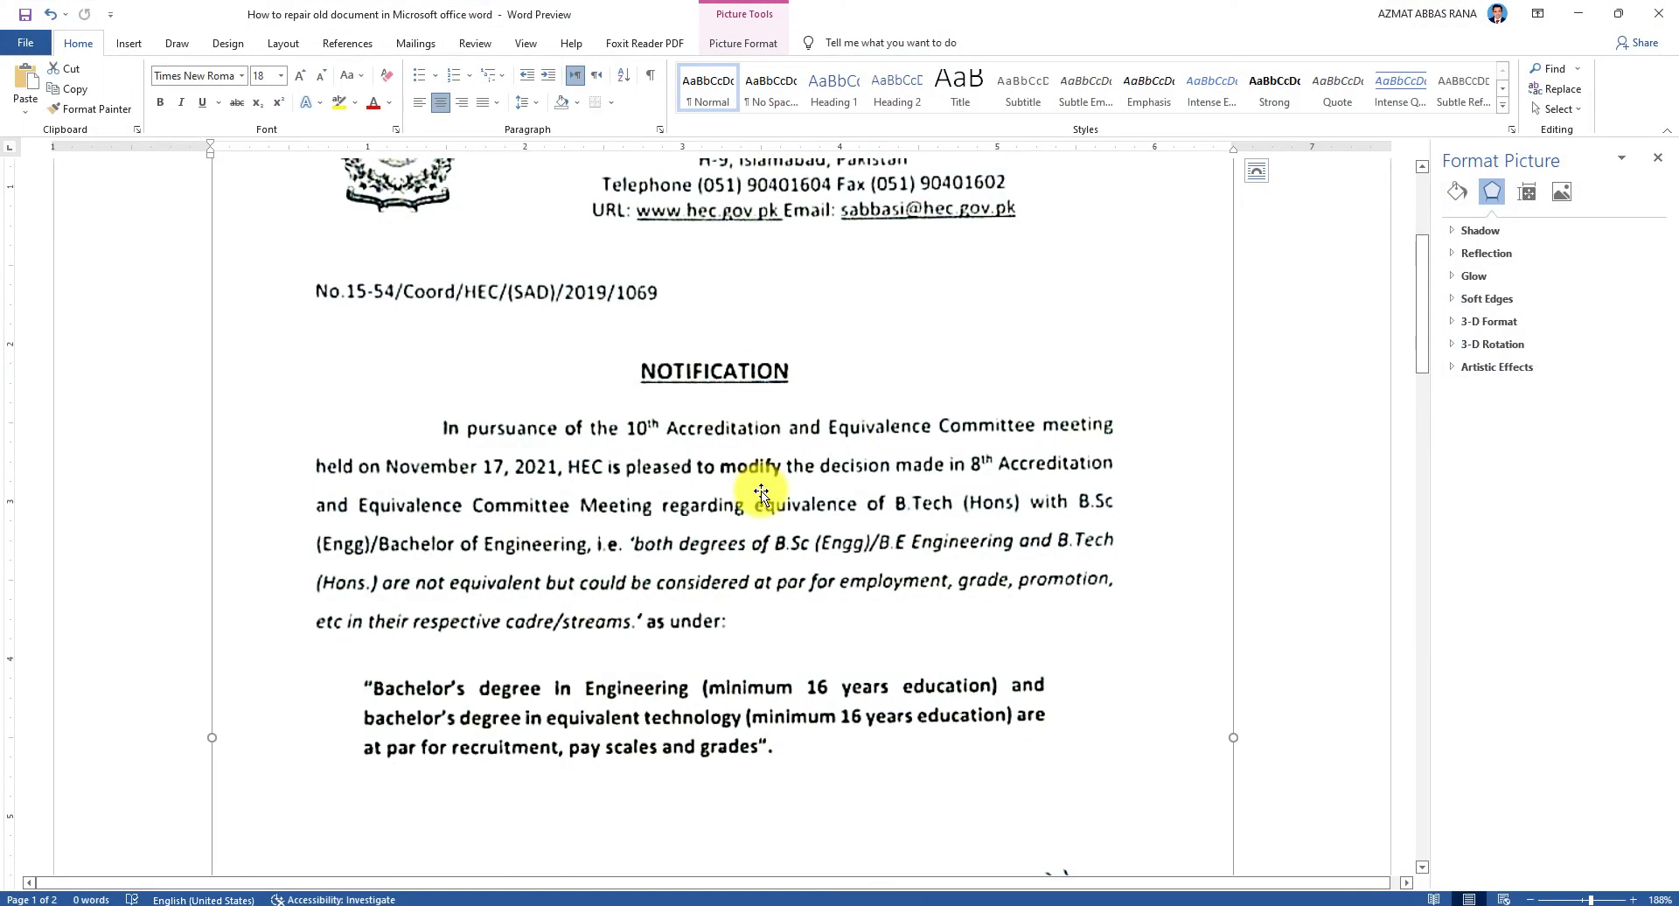
scroll(812, 625, down, 4)
scroll(811, 625, up, 4)
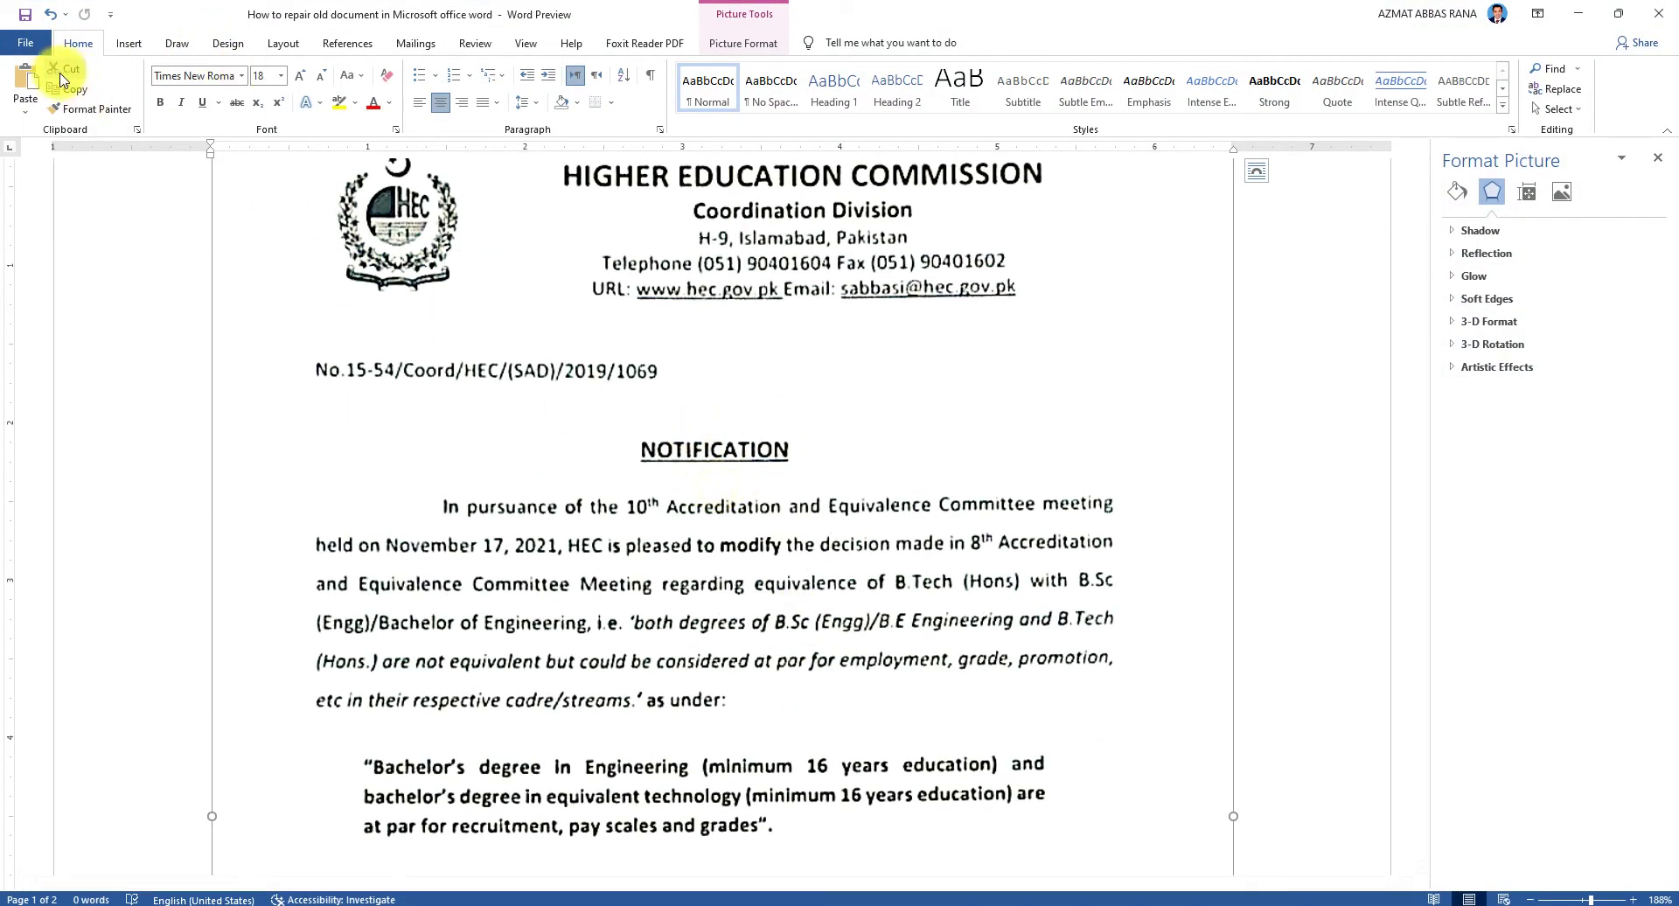
click(25, 43)
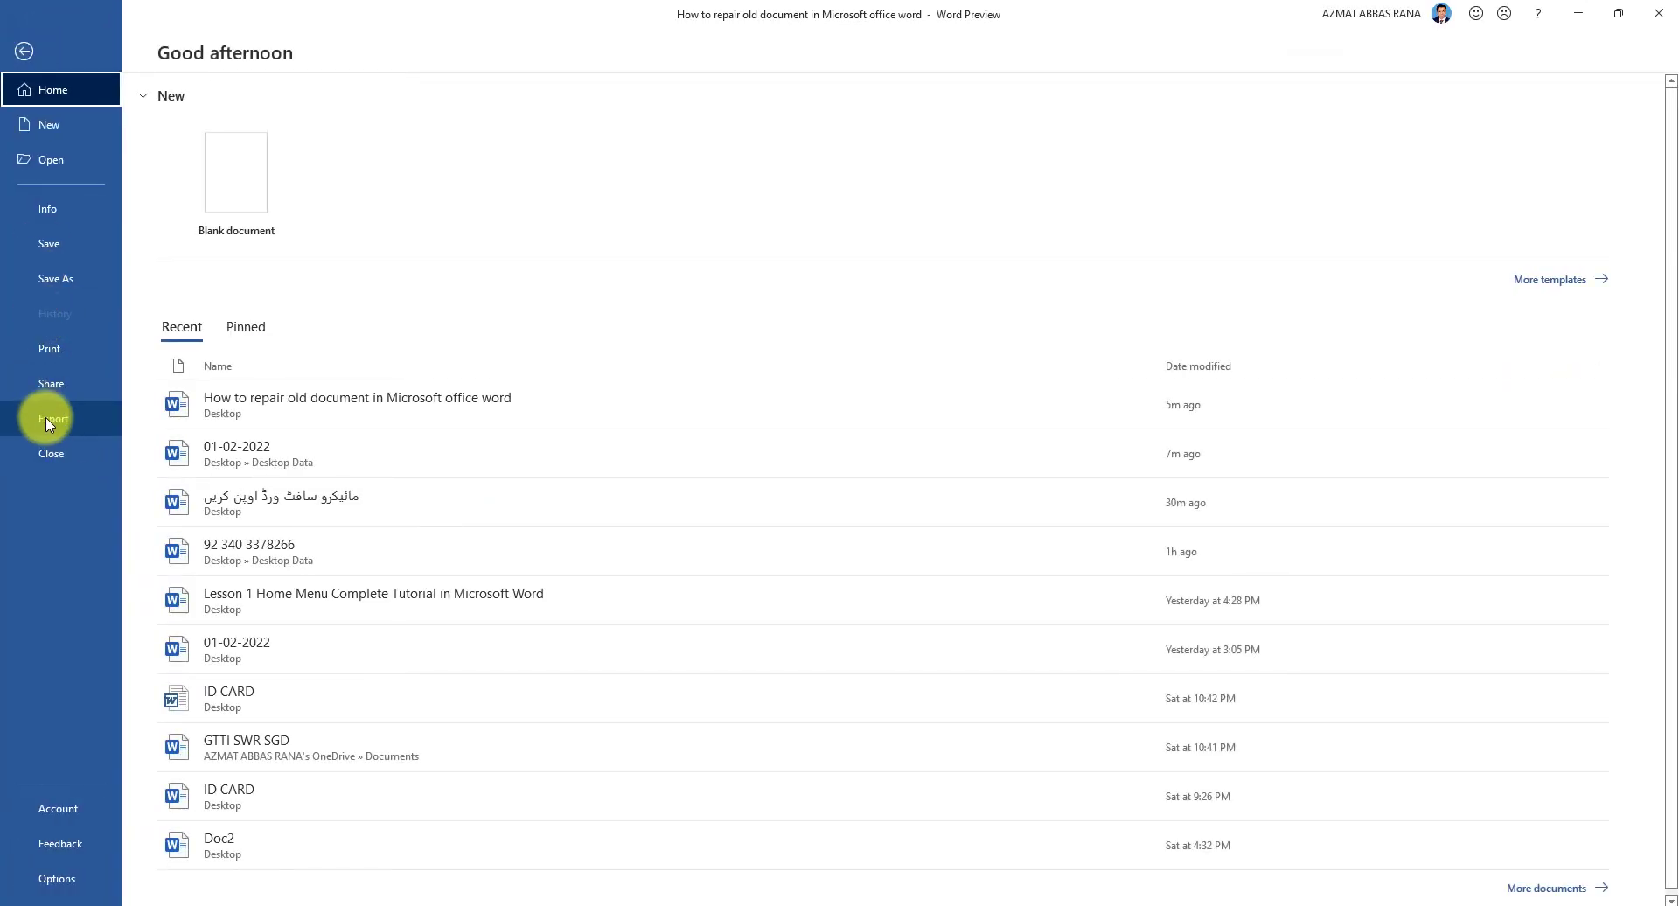
click(44, 416)
click(502, 252)
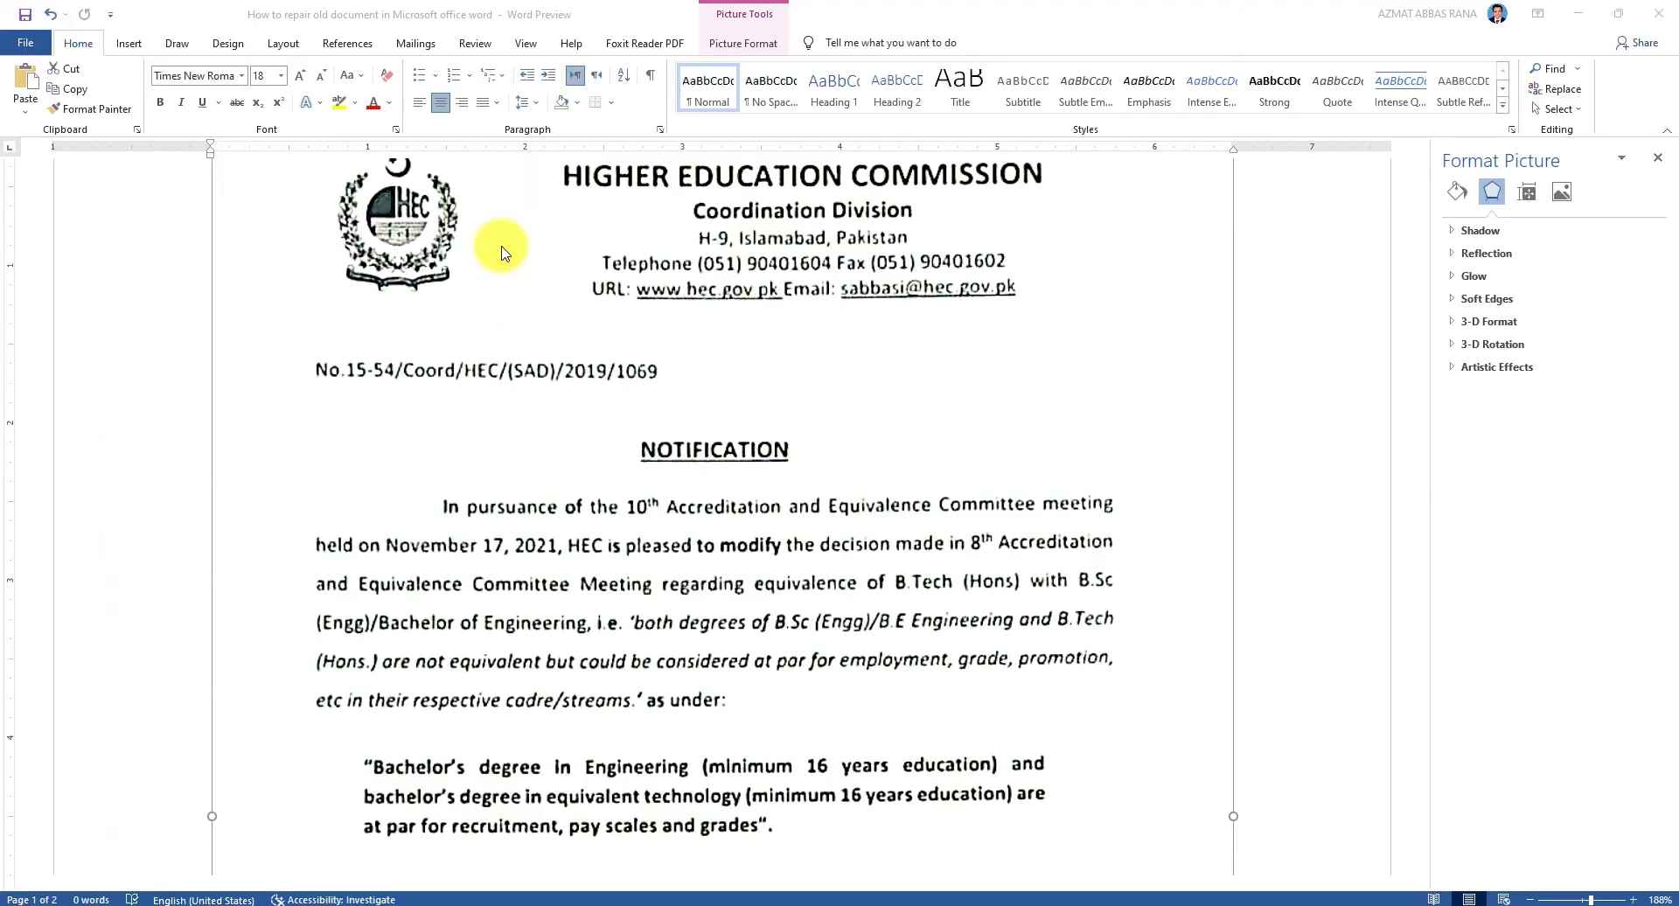
click(79, 157)
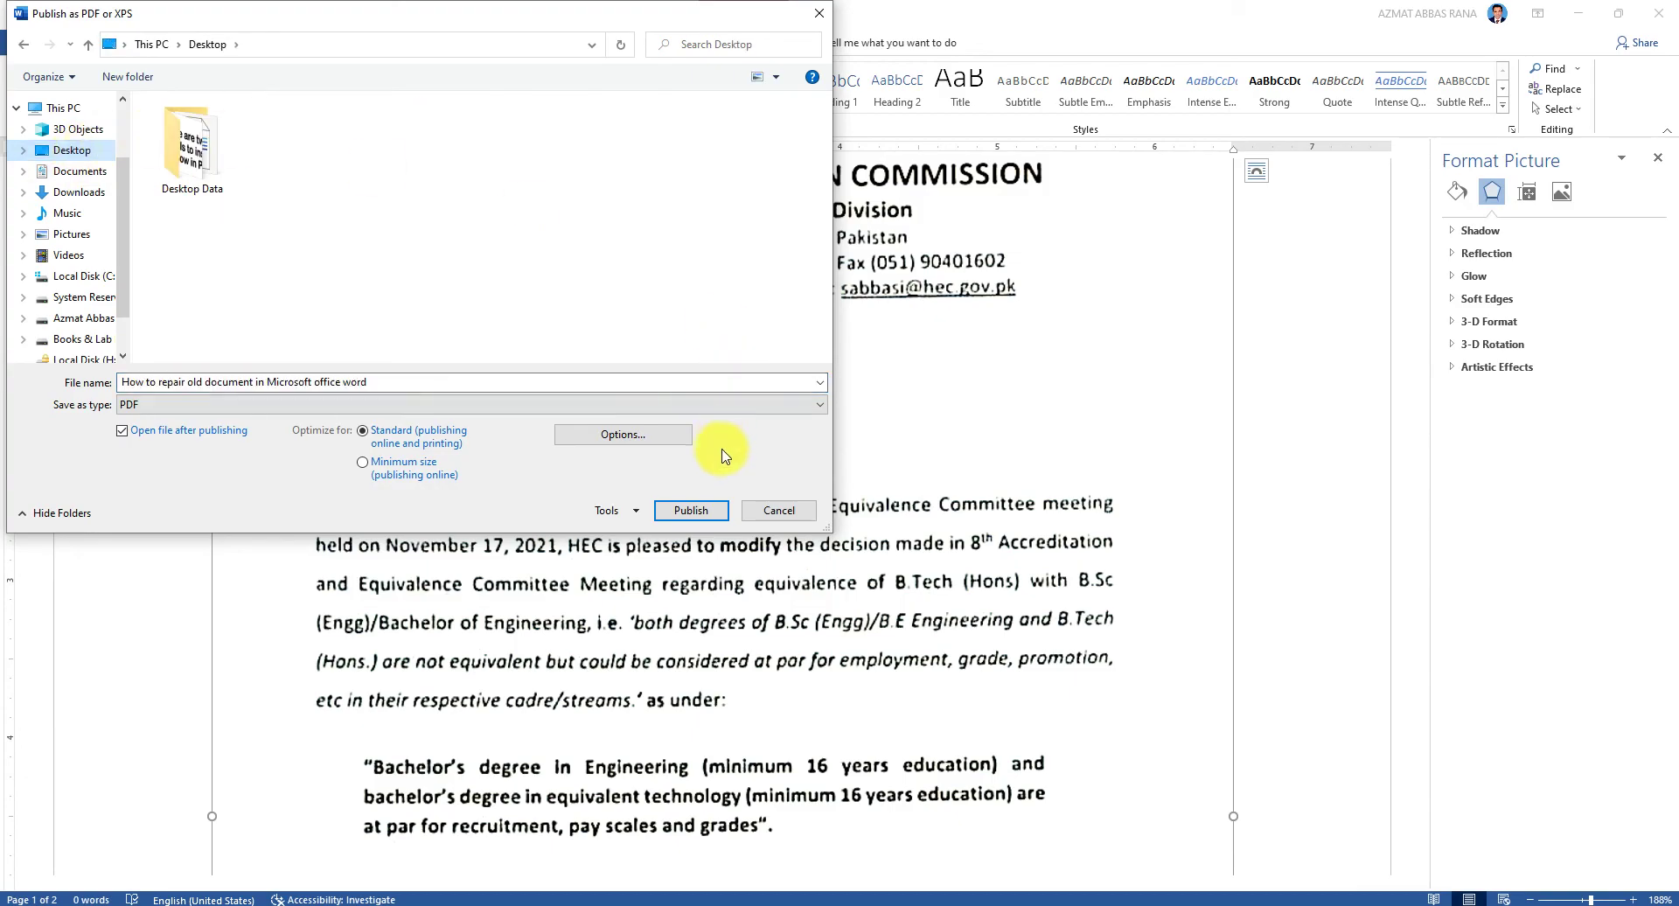
click(690, 510)
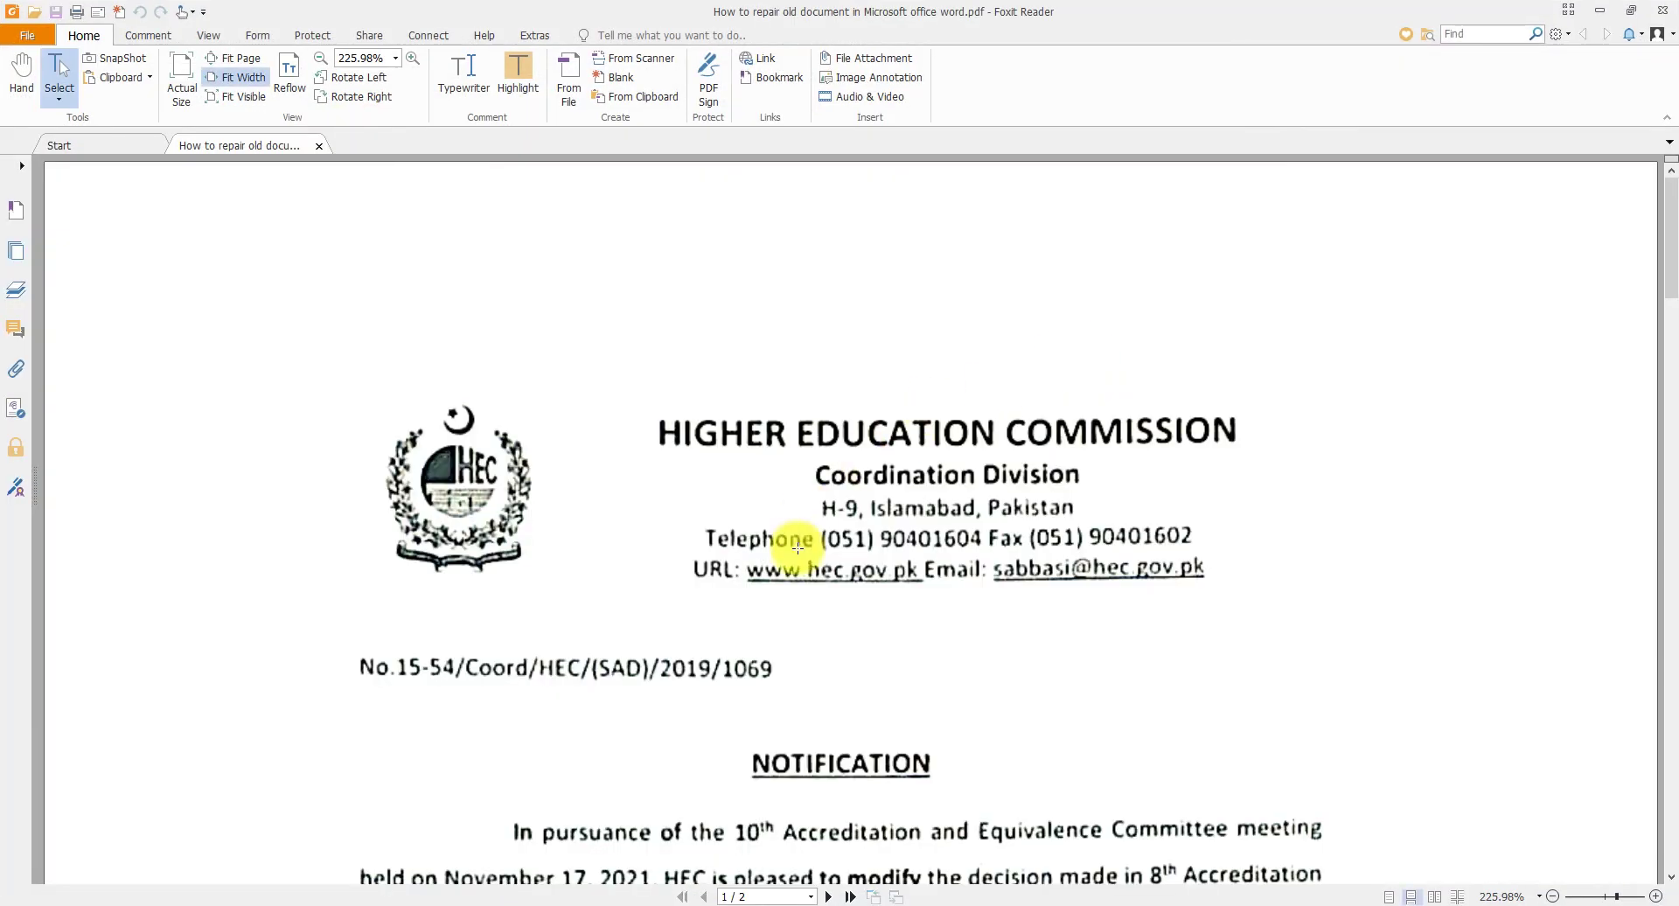
Review the first page of the exported PDF in Foxit Reader at 100% zoom, from letterhead to signature.
ctrl+scroll(798, 548, down, 4)
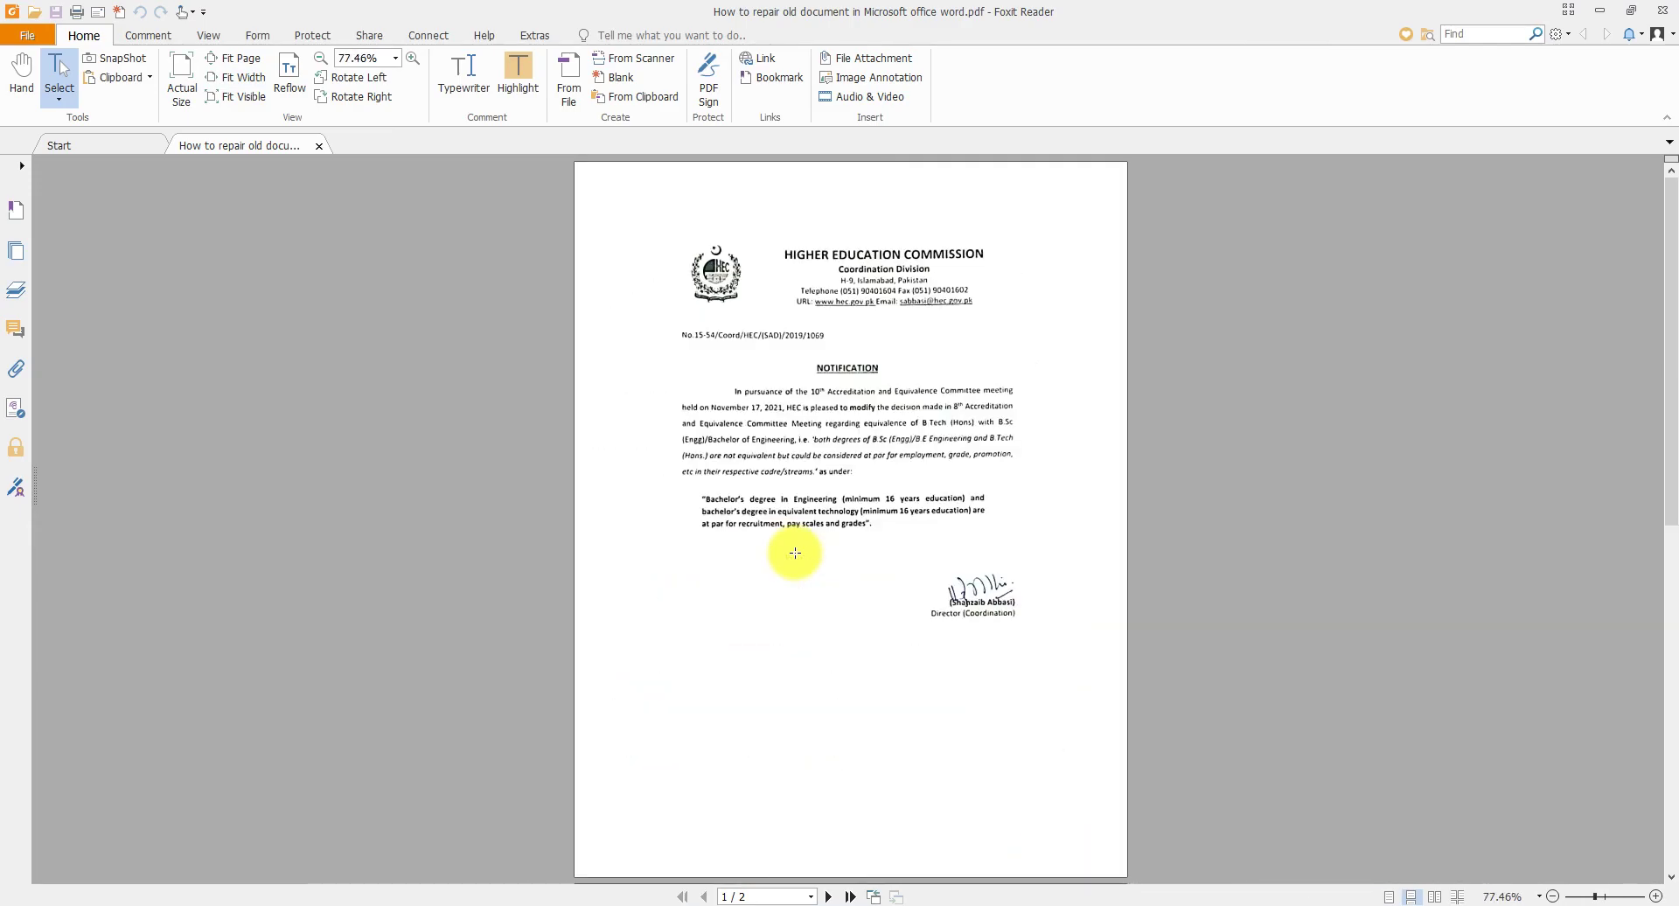
ctrl+scroll(795, 552, up, 1)
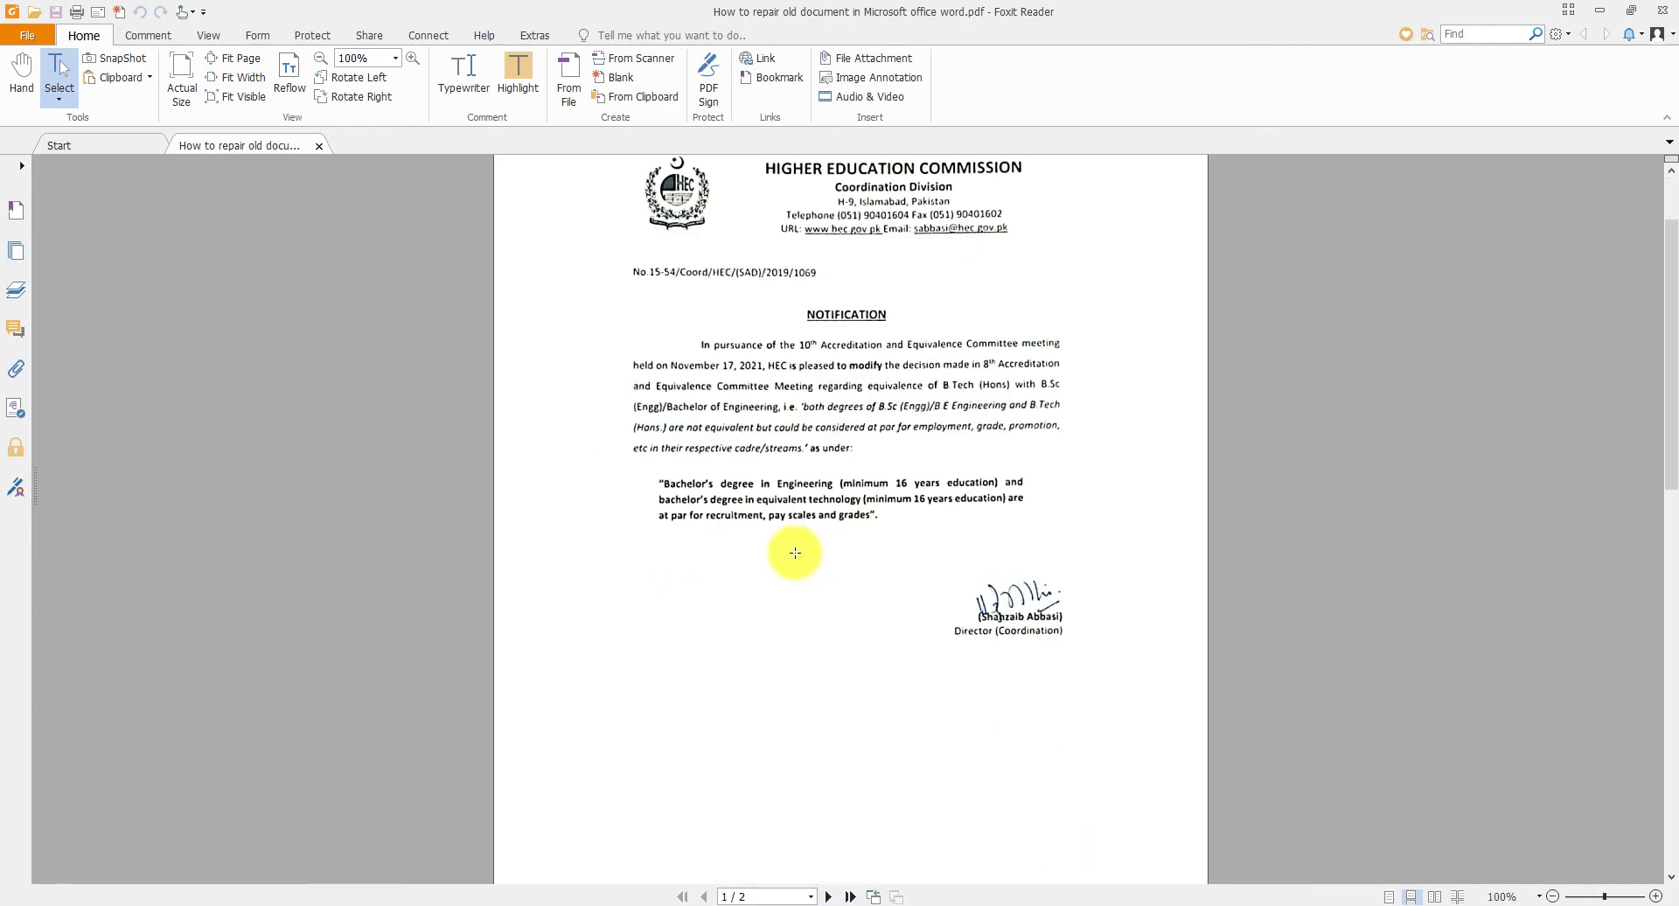
scroll(795, 553, down, 1)
scroll(795, 552, up, 3)
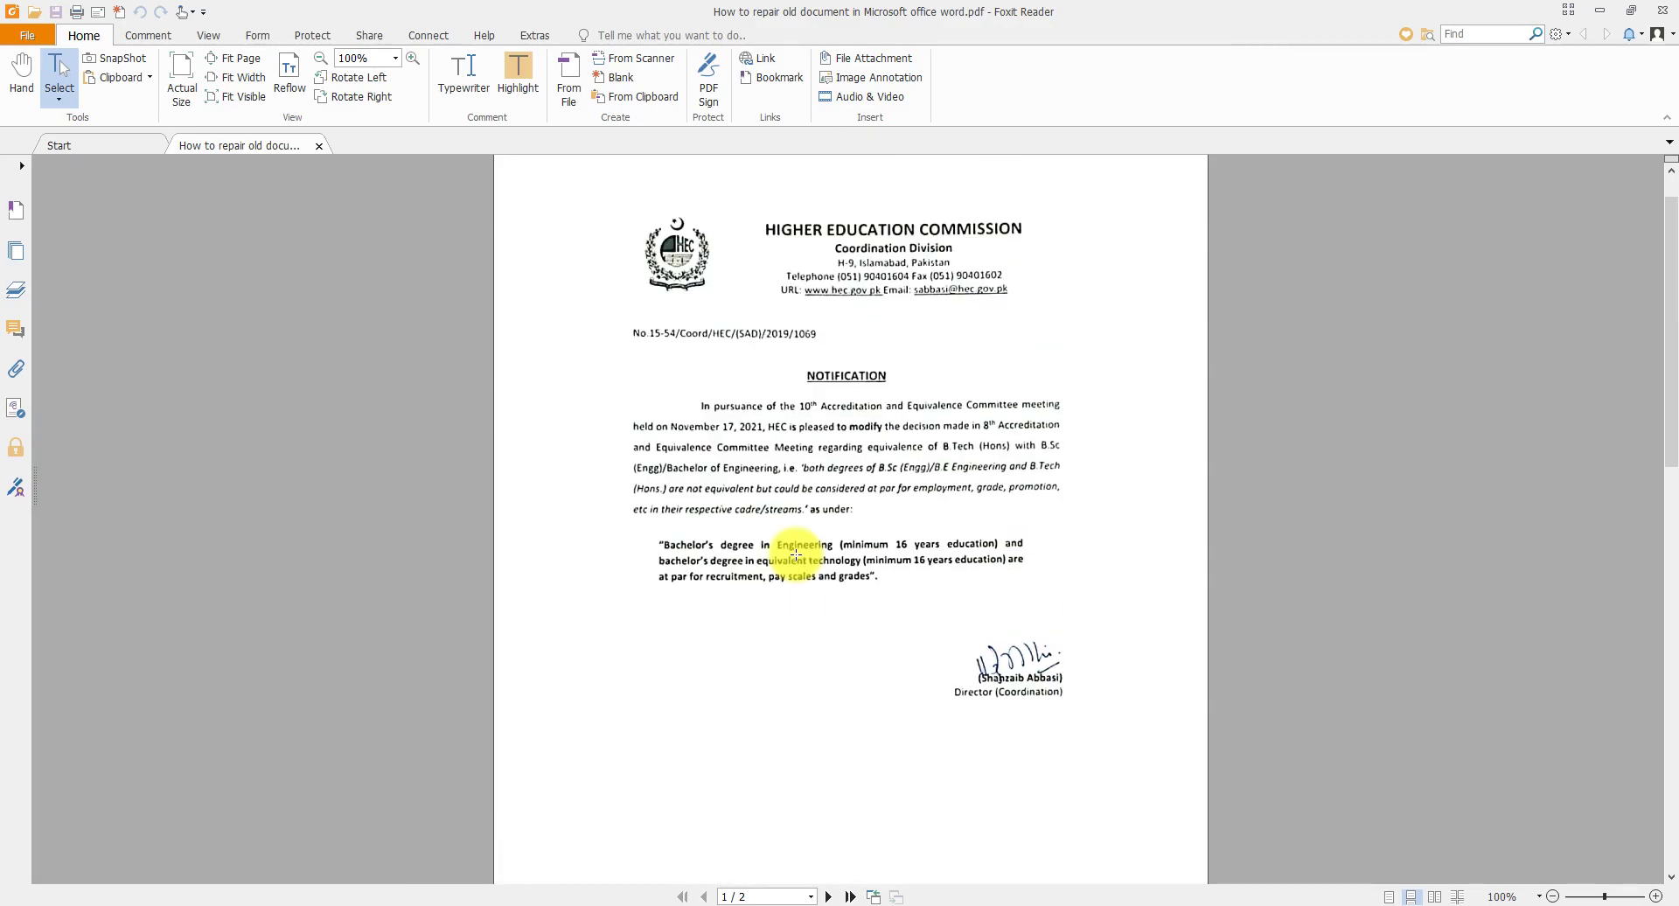